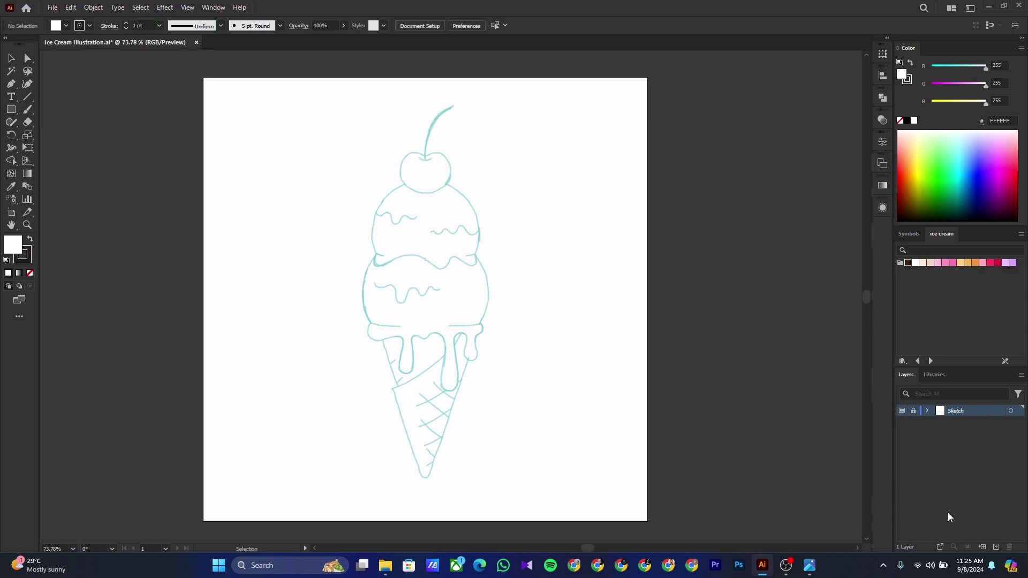
Create a new layer above the sketch layer and name it Outline
double_click(992, 410)
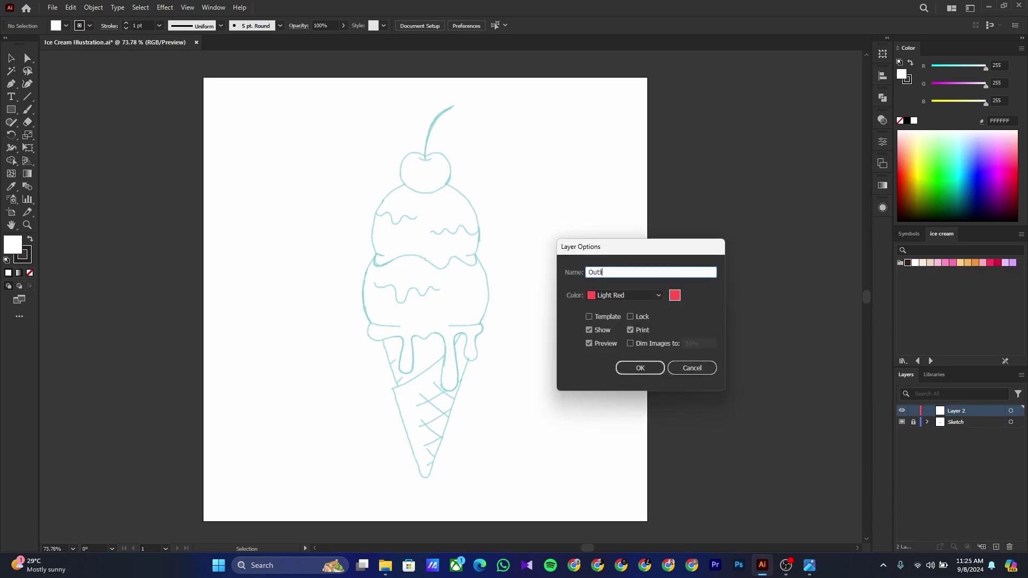
text(Outline)
key(Return)
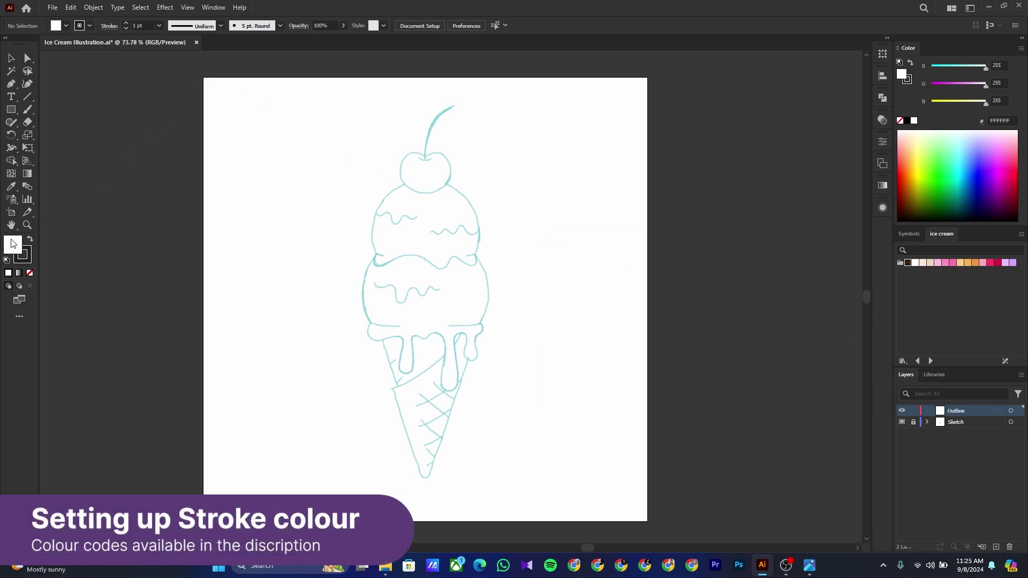
Set no fill and a dark brown stroke with 4 pt weight, round cap and round corner
click(30, 274)
click(24, 256)
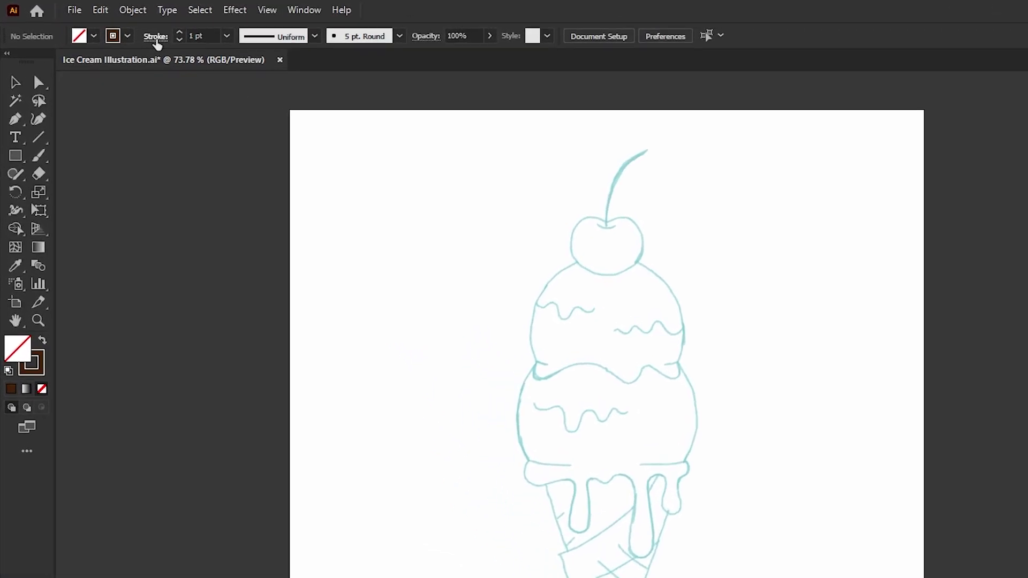
click(109, 25)
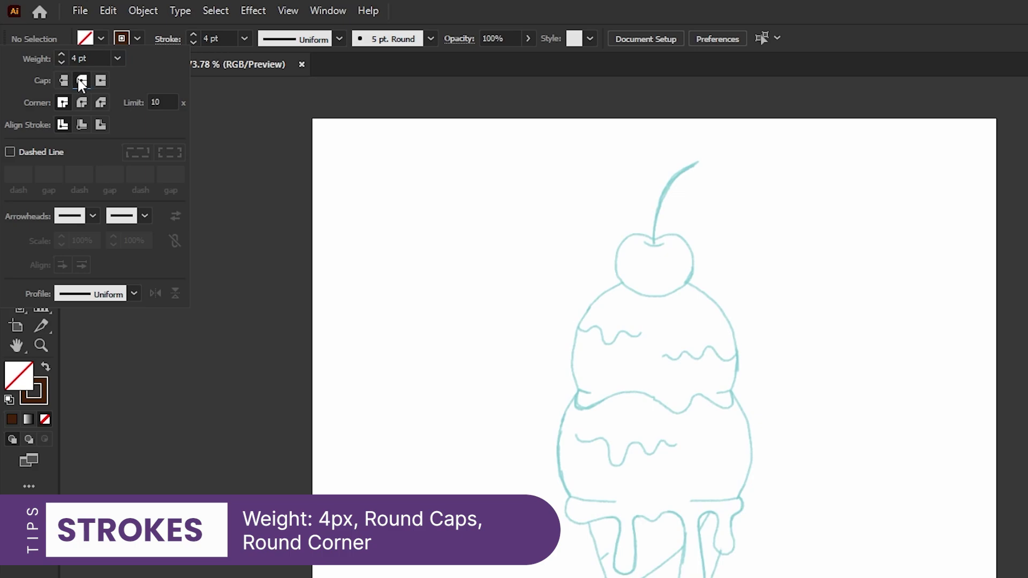
click(81, 107)
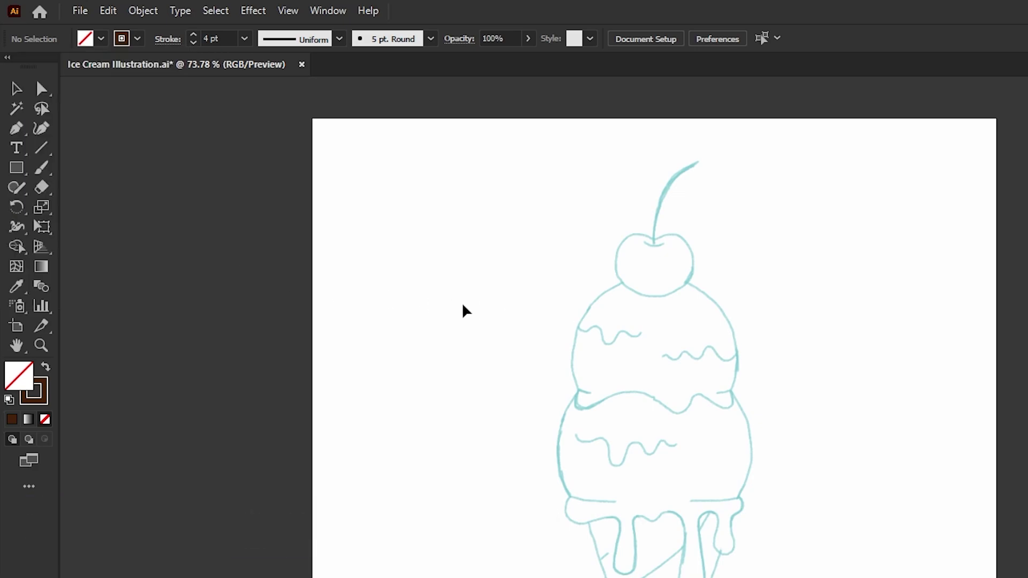
Trace the cherry's left half with the Pen tool using straight segments from the top notch through two side points to the bottom centre
click(19, 133)
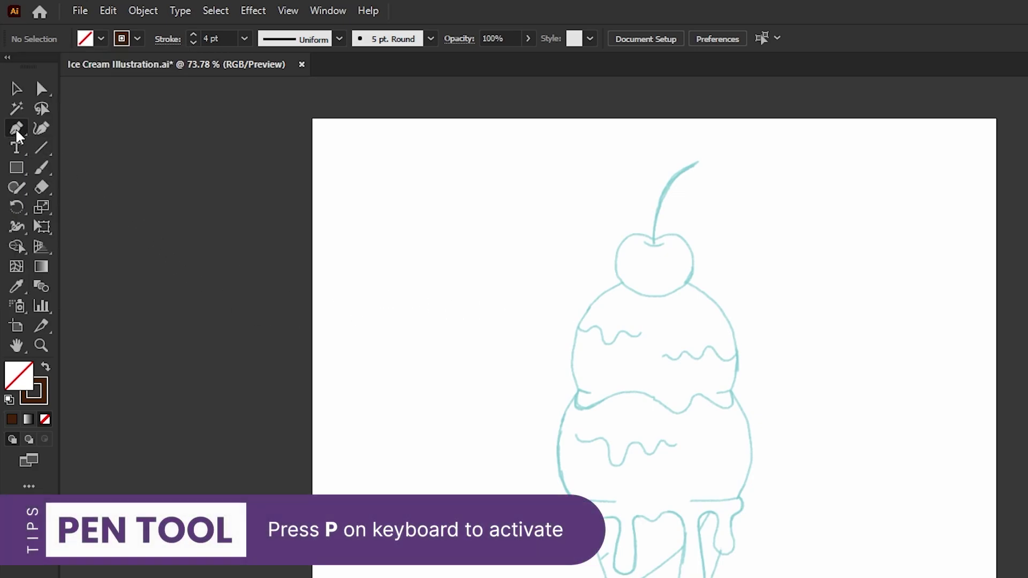
scroll(664, 231, up, 4)
drag(592, 265, 598, 285)
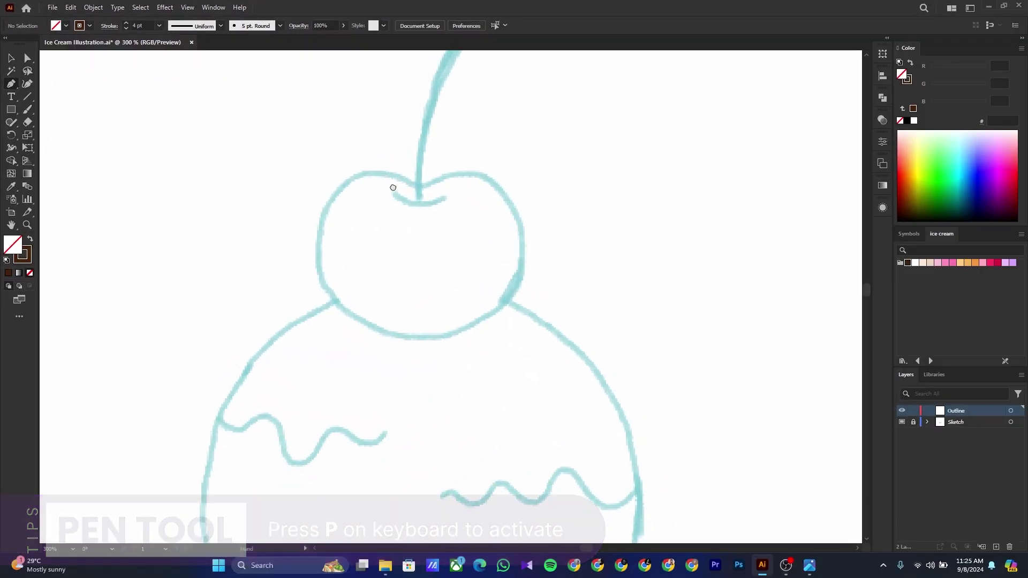
drag(393, 187, 424, 234)
click(452, 234)
click(400, 219)
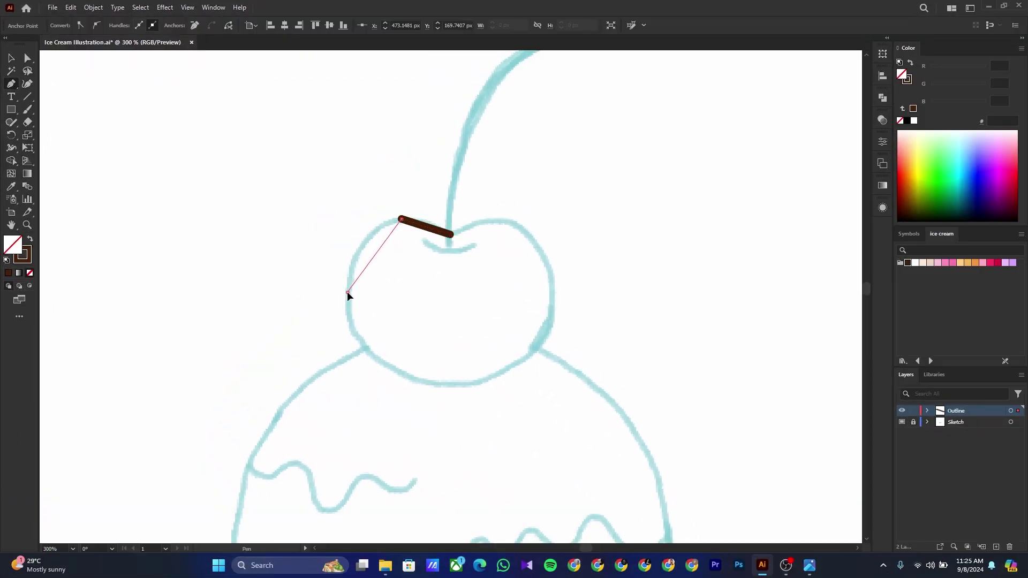
click(347, 293)
click(450, 386)
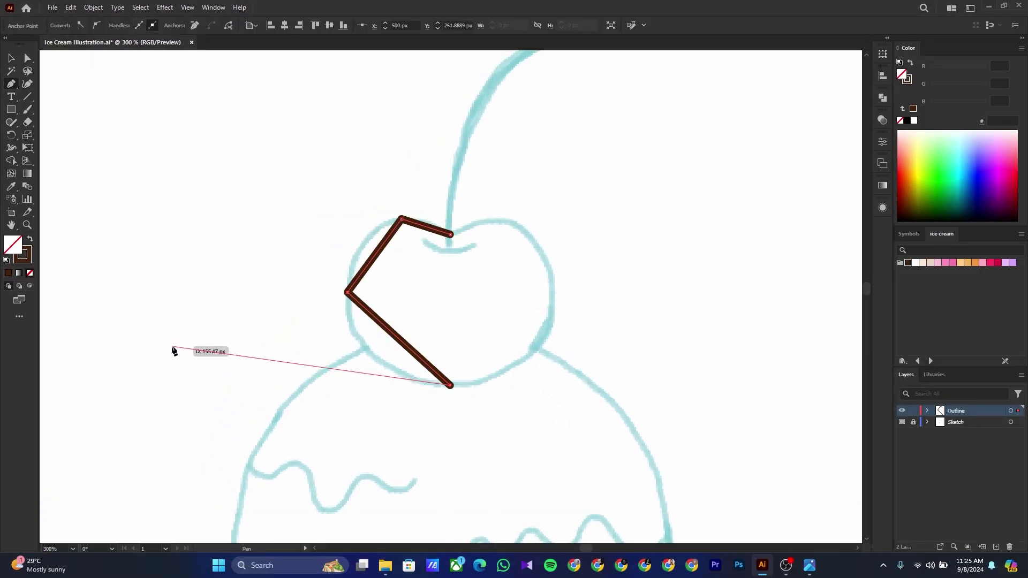
Turn the half-cherry path's two middle corner anchors into smooth curves with the Curvature tool
click(25, 86)
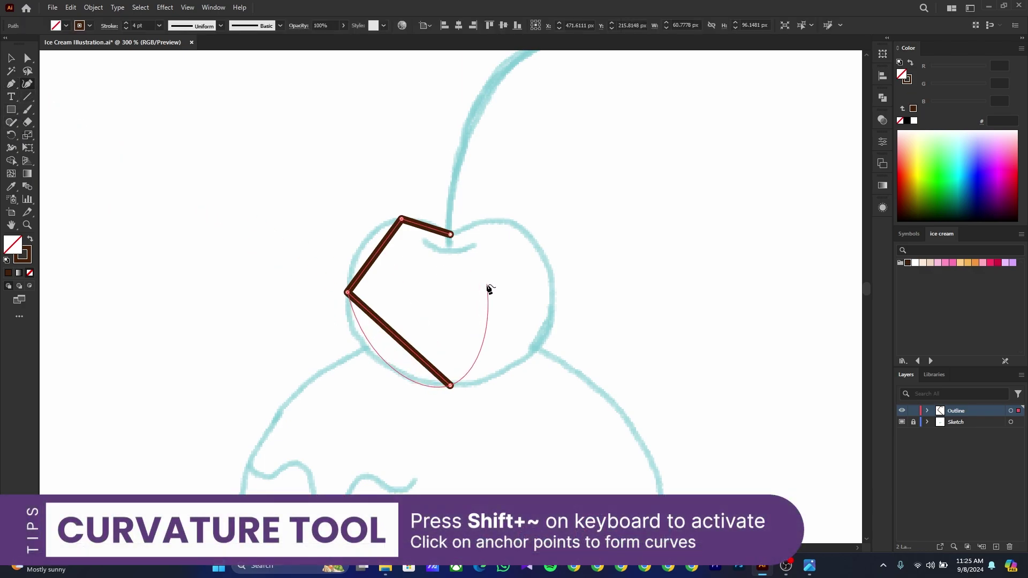
key(Escape)
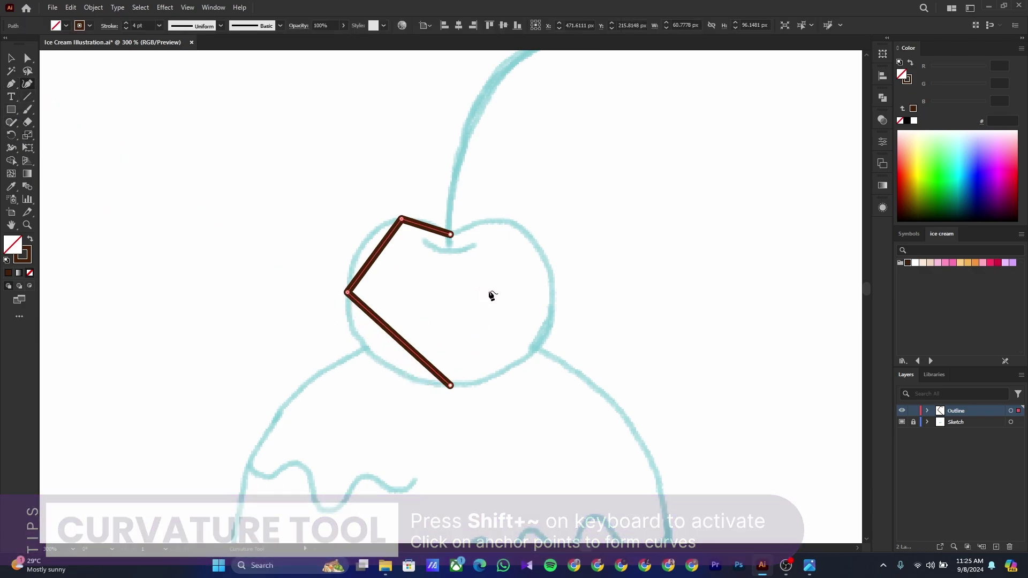
double_click(401, 219)
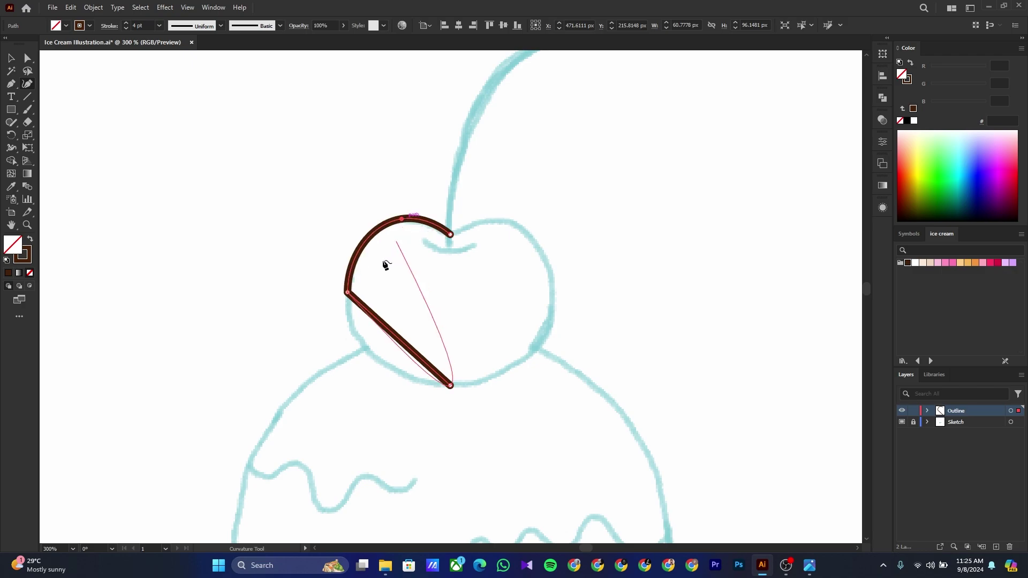
double_click(347, 293)
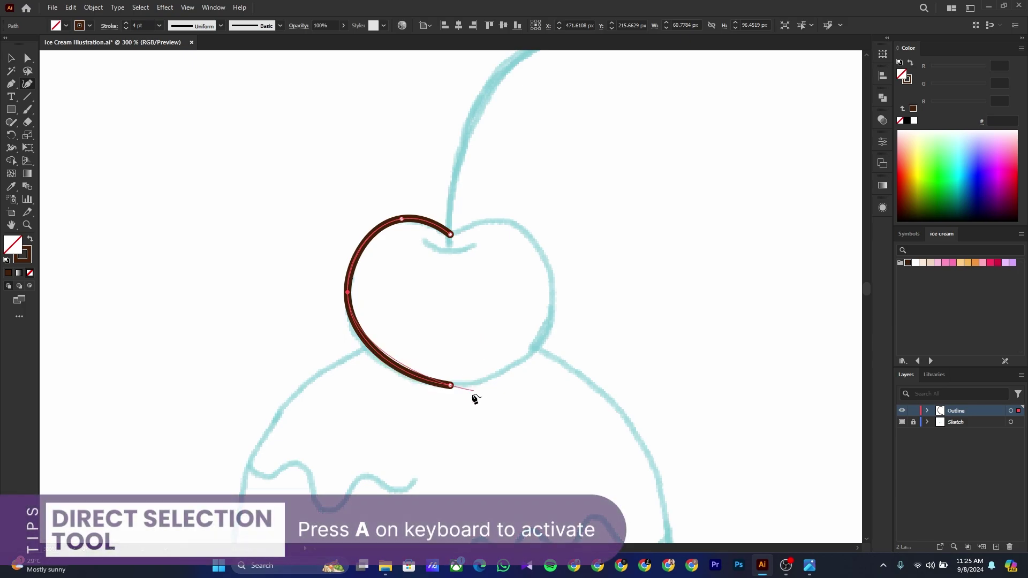
Adjust the handle of the half-cherry's bottom anchor so the curve follows the sketch
click(29, 60)
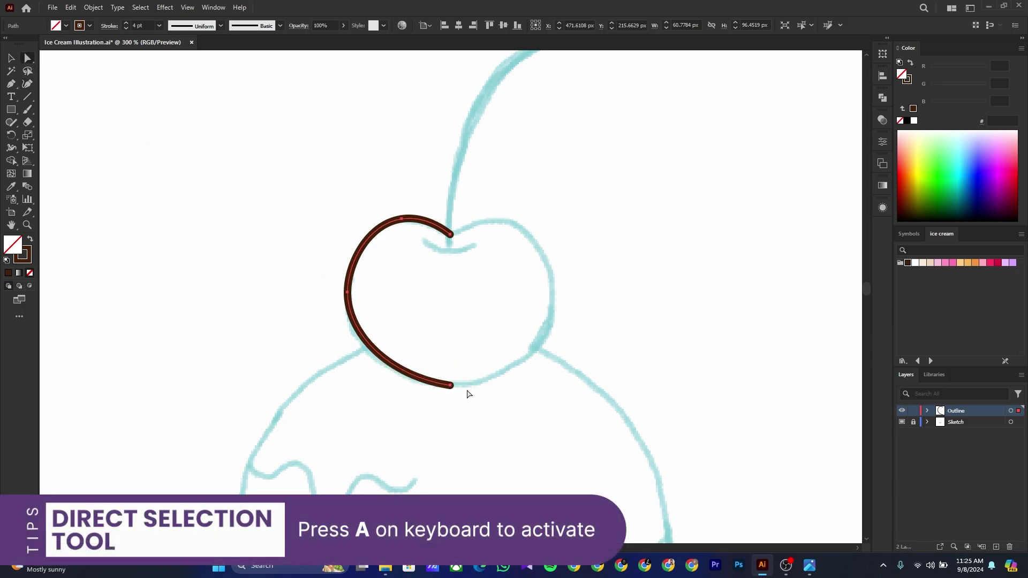
click(450, 386)
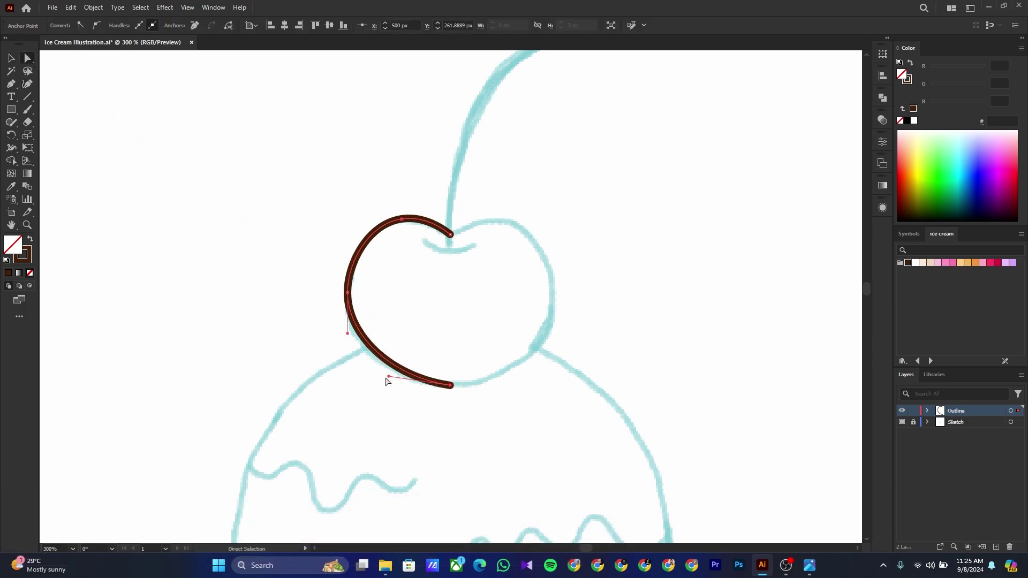
drag(389, 378, 387, 384)
Reflect a copy of the half-cherry across the vertical axis through its top notch anchor
click(8, 58)
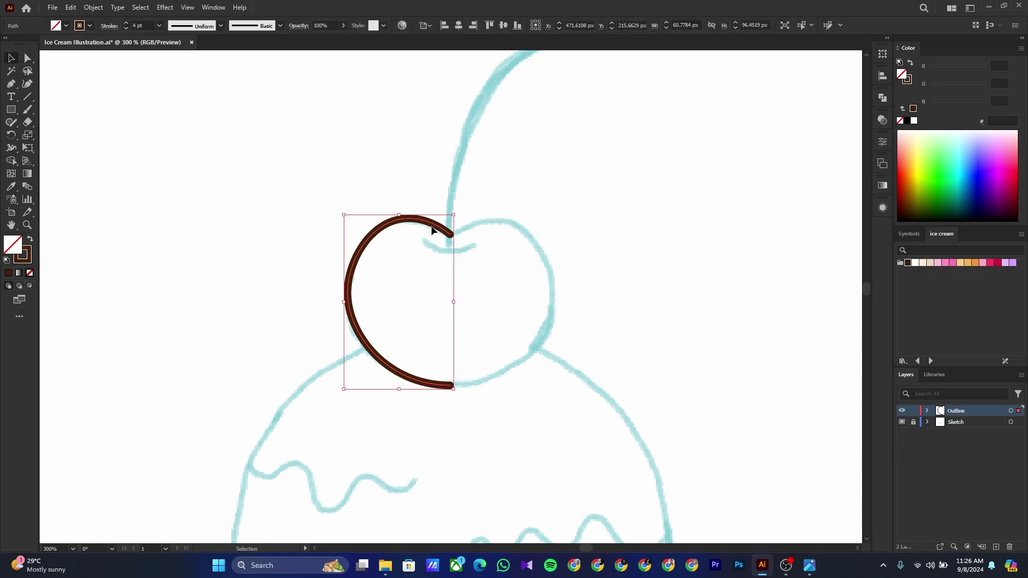
click(16, 138)
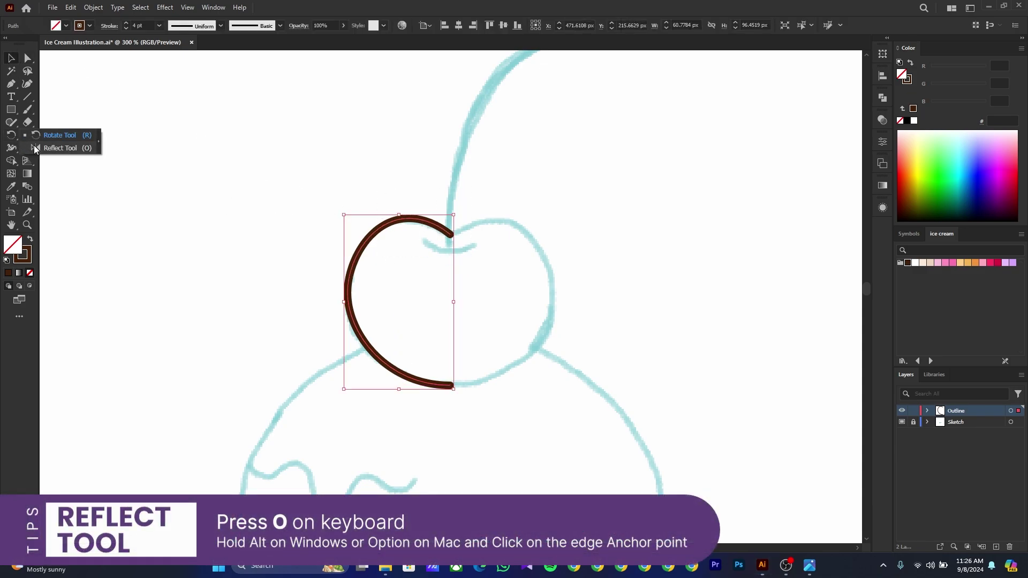
click(60, 148)
alt+click(450, 234)
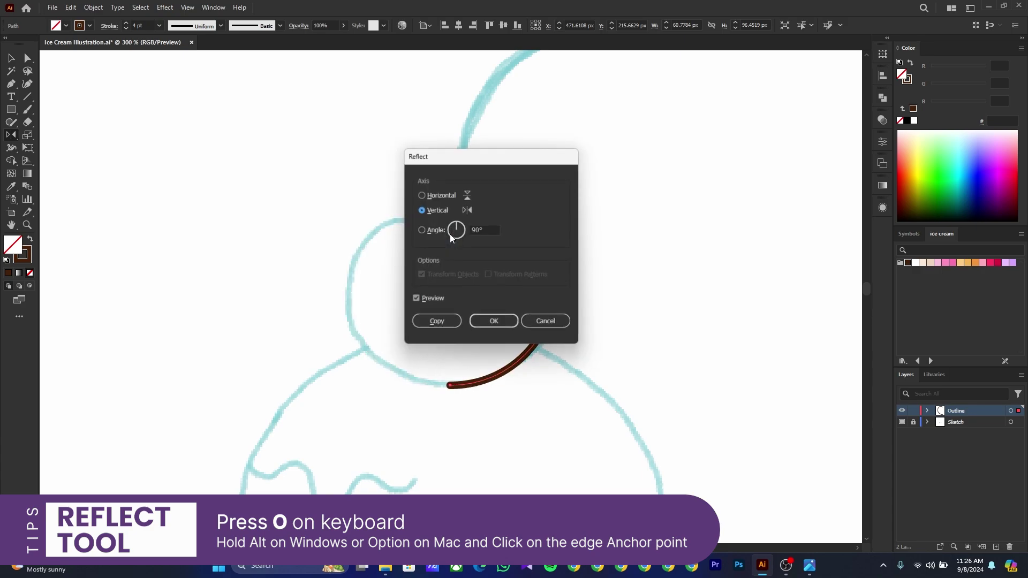
click(446, 321)
Select both cherry halves and join them into one outline
click(14, 60)
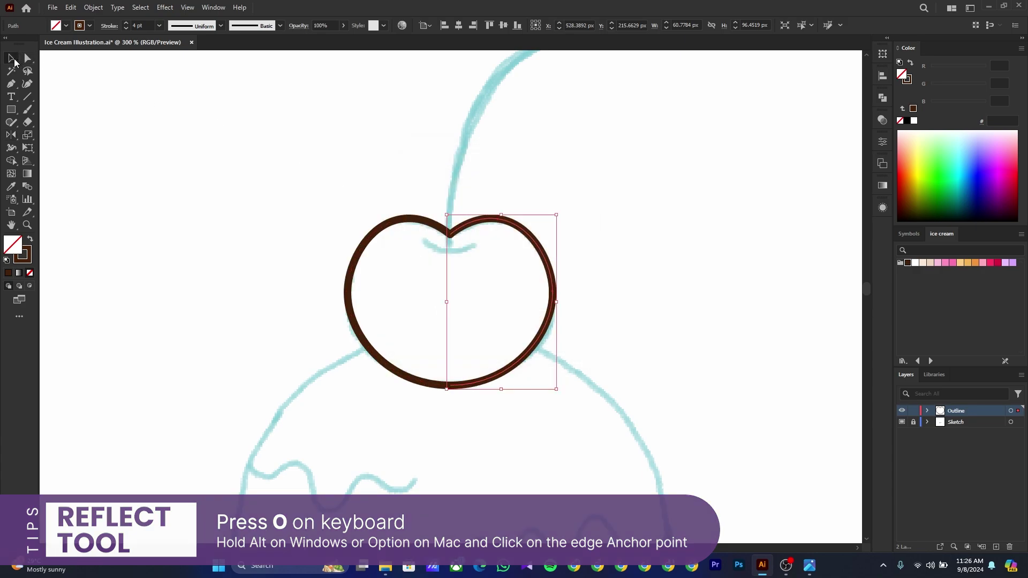
drag(397, 186, 481, 240)
right_click(459, 226)
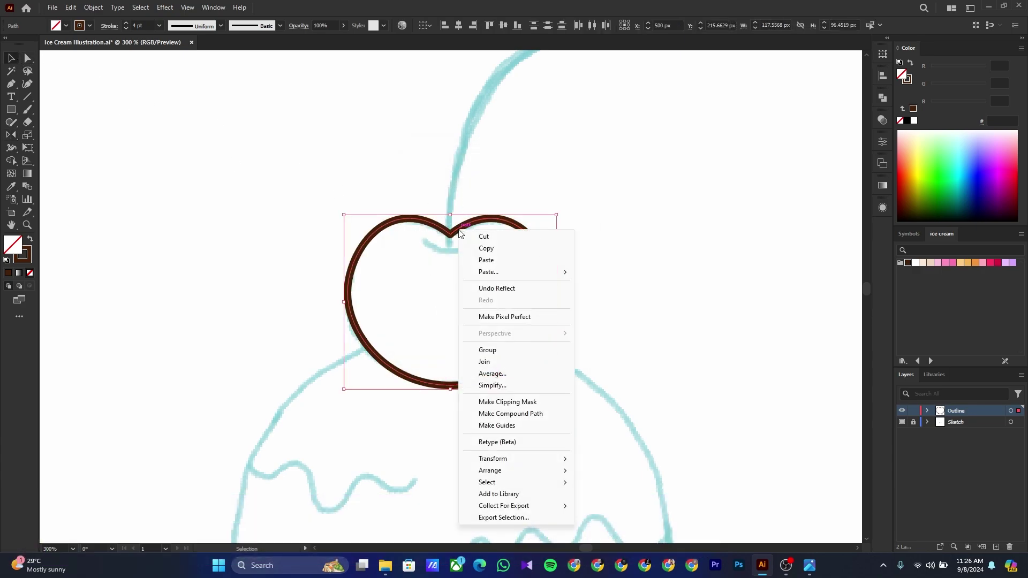
click(504, 368)
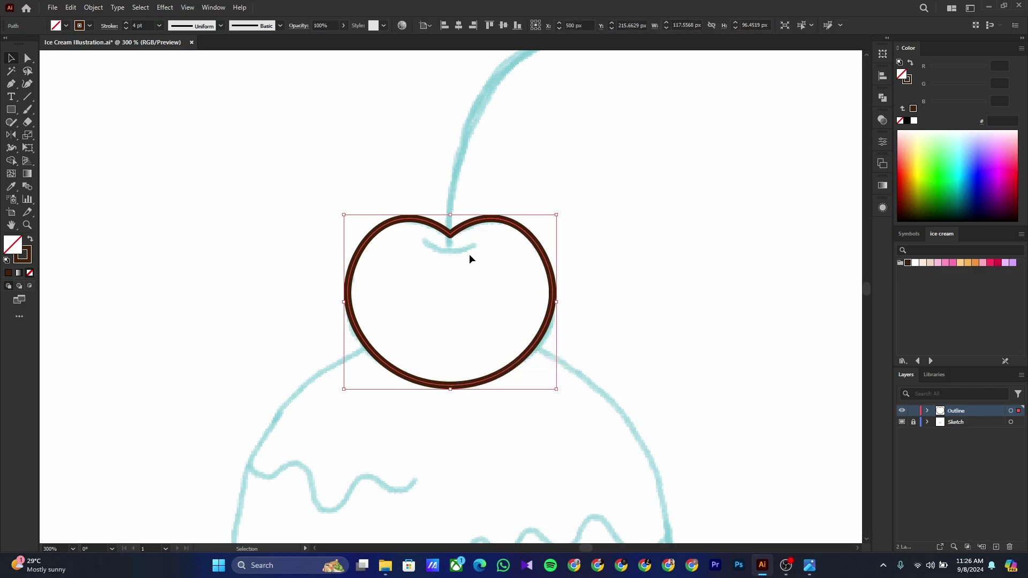
click(400, 229)
Draw a circle centred above the cherry's notch and a horizontal line crossing the circle's lower part
click(16, 111)
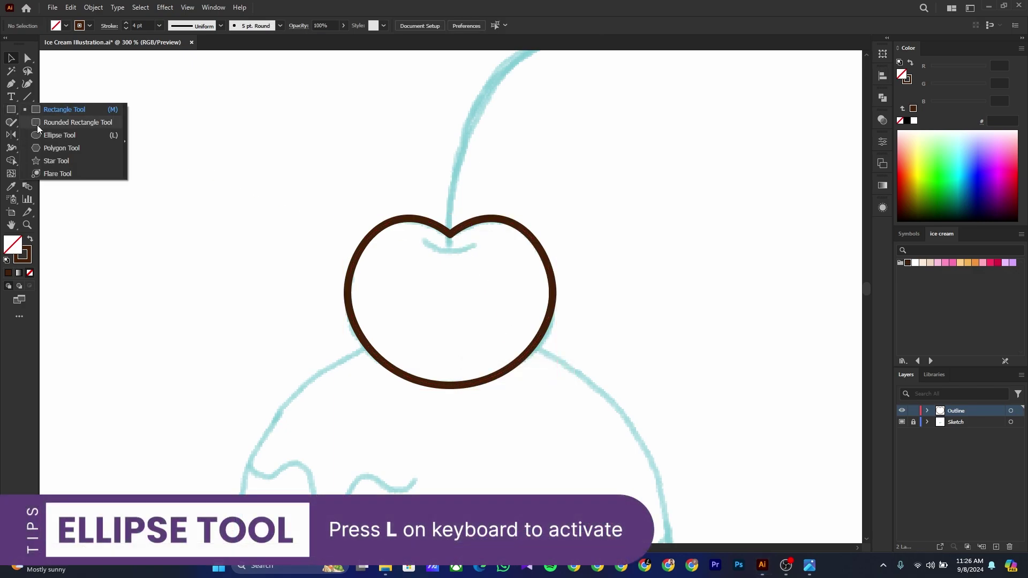
click(38, 135)
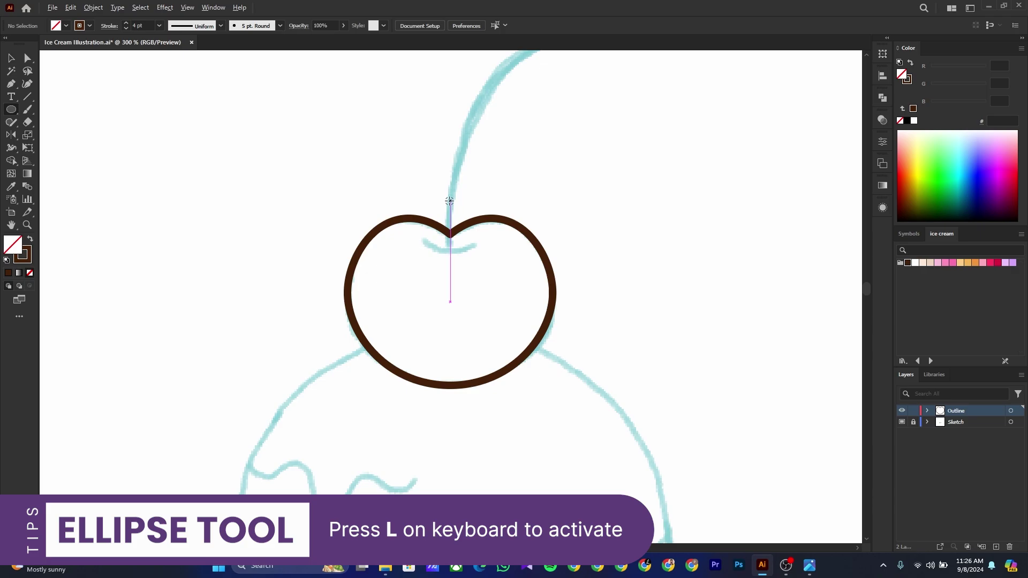
drag(450, 201, 500, 251)
key(p)
click(401, 241)
click(509, 242)
Trim the small circle and line with the Shape Builder, leaving only the curved dimple below the cherry's notch
click(14, 62)
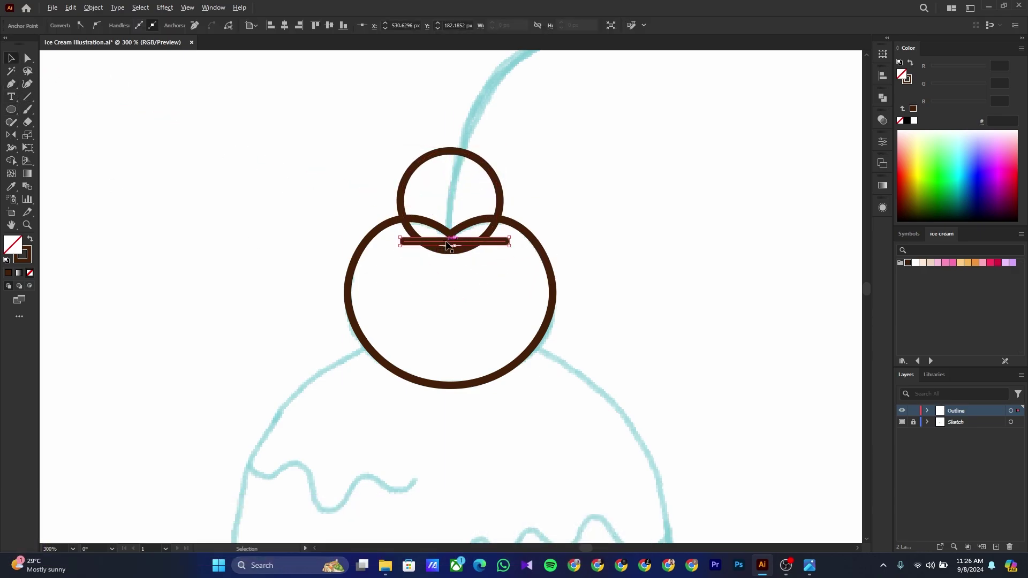
scroll(444, 247, up, 2)
shift+click(458, 275)
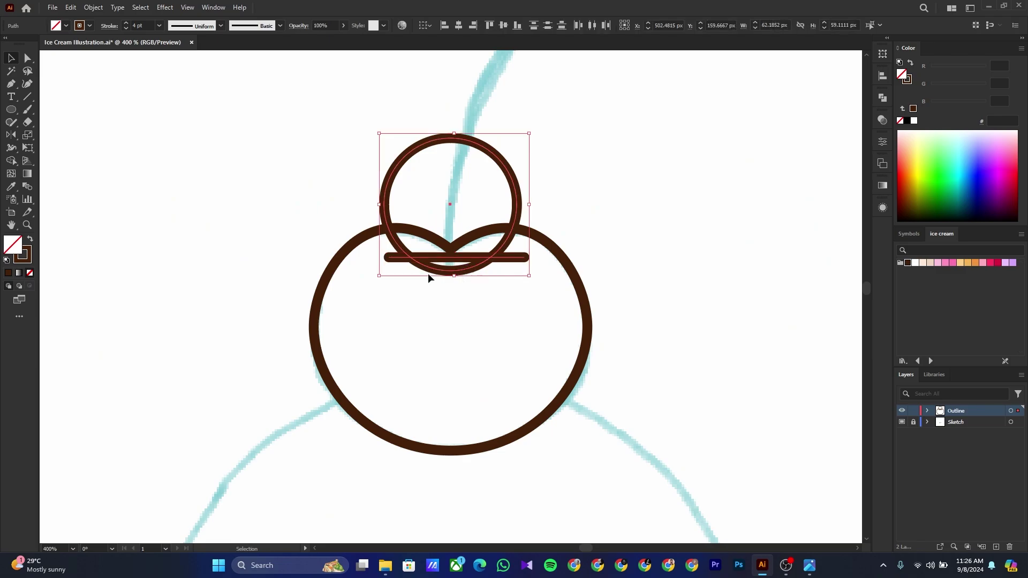
click(11, 161)
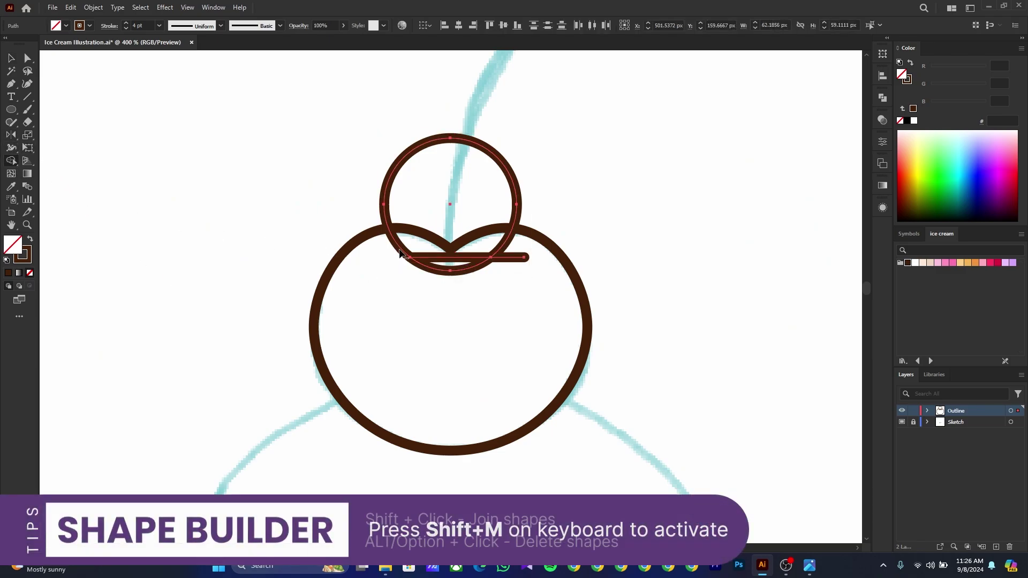
alt+click(432, 259)
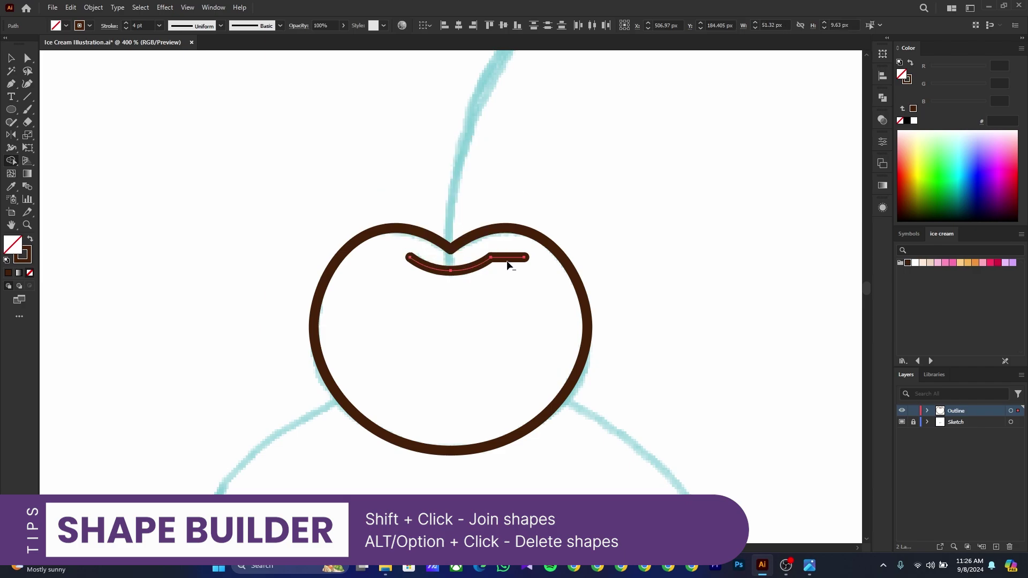
Draw the cherry stem from the middle of the dimple to the sketched tip and bend it to follow the sketch
drag(519, 193, 509, 326)
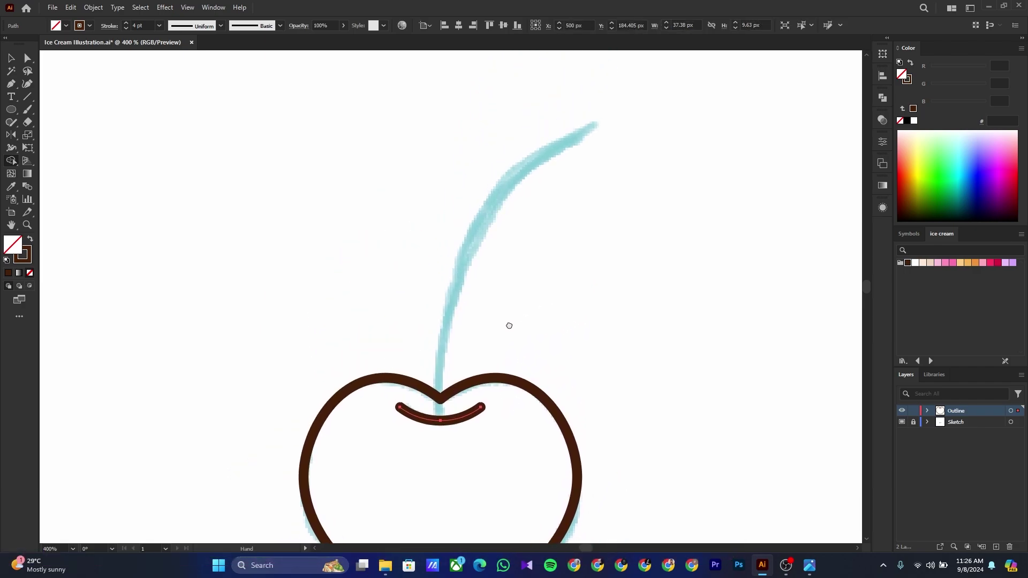
ctrl+click(446, 471)
click(441, 421)
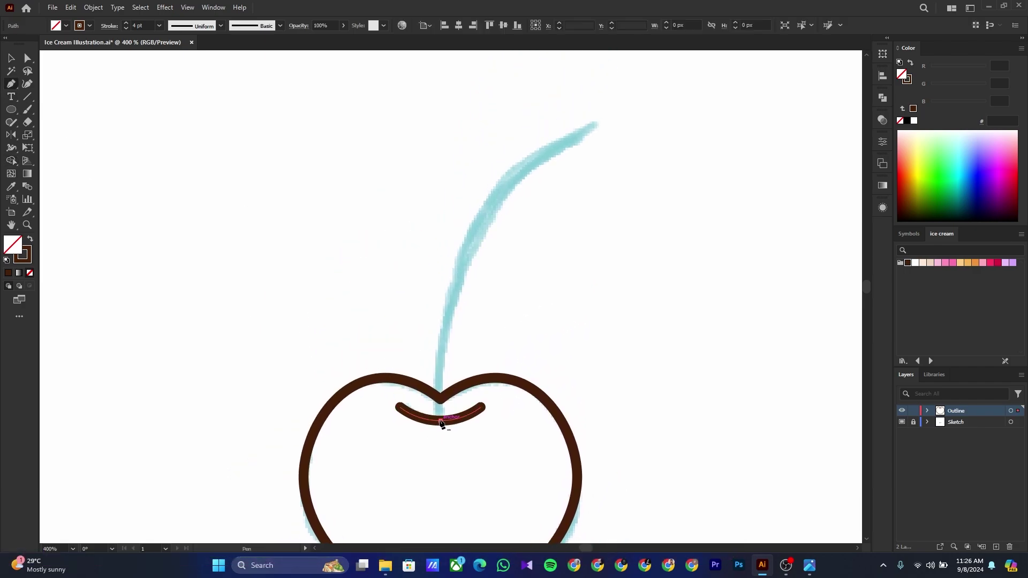
click(596, 122)
drag(511, 286, 440, 272)
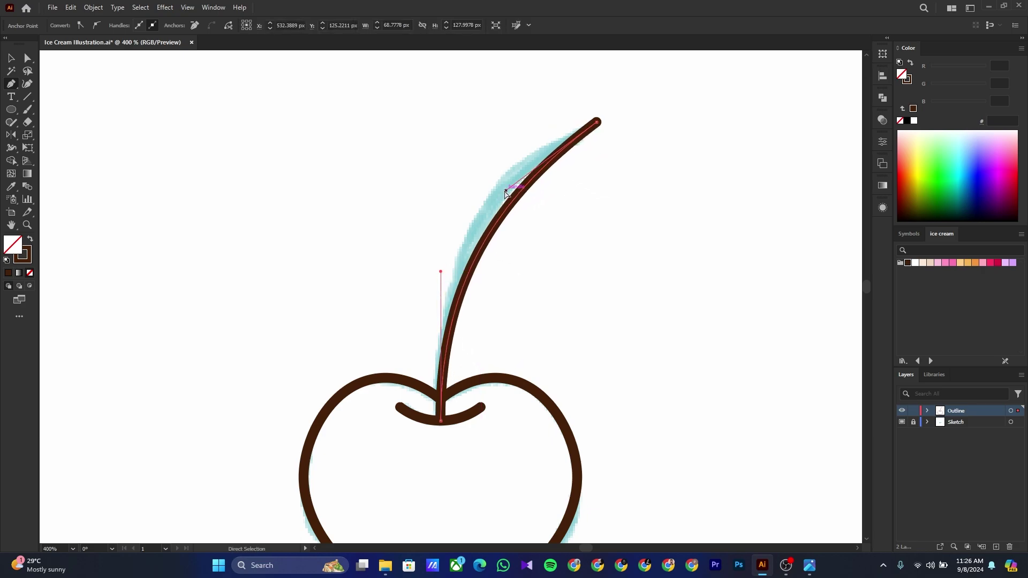
drag(506, 191, 483, 164)
drag(441, 272, 441, 261)
ctrl+click(494, 288)
Draw a circle with the Ellipse tool over the sketched upper scoop and align it below the cherry
scroll(377, 248, down, 3)
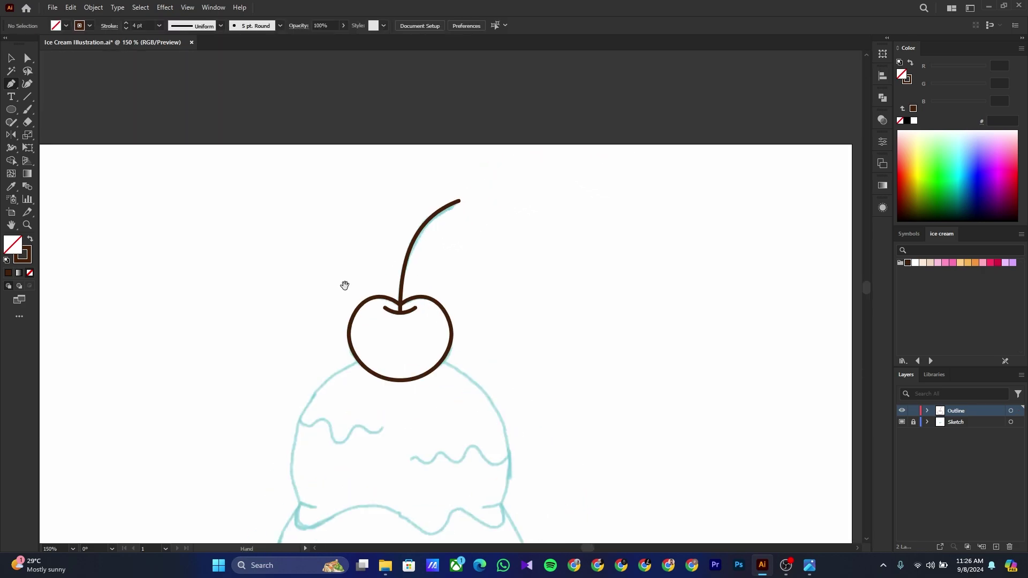
drag(346, 288, 403, 200)
click(11, 109)
drag(456, 352, 578, 413)
drag(523, 263, 527, 284)
drag(457, 480, 457, 485)
Draw a circle about 283 px in diameter over the sketched lower scoop
drag(471, 452, 487, 316)
drag(553, 313, 556, 436)
drag(582, 359, 601, 359)
drag(620, 423, 604, 289)
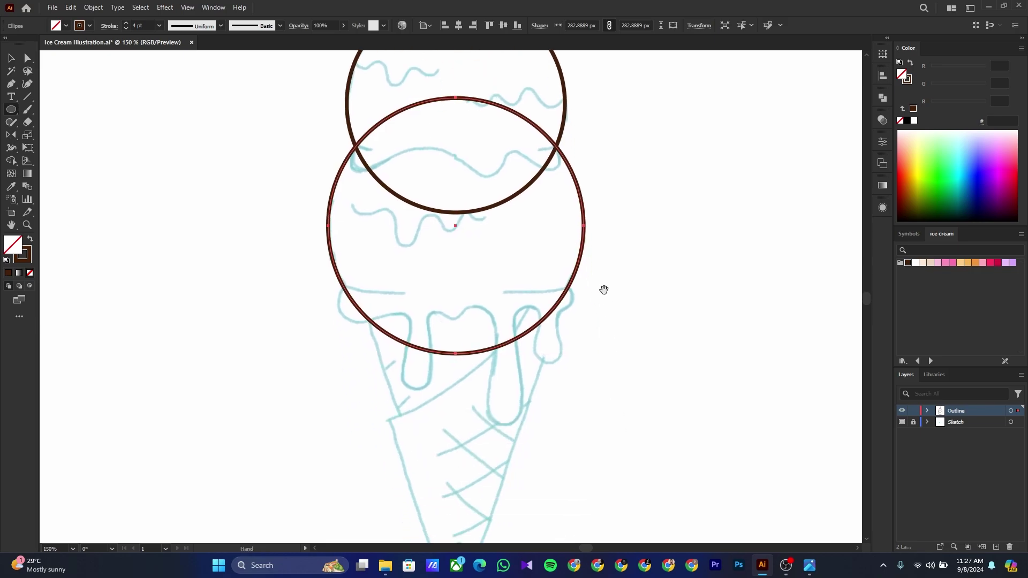
Draw a three-sided polygon with the Polygon tool and place it pointing down over the sketched cone
key(ctrl+0)
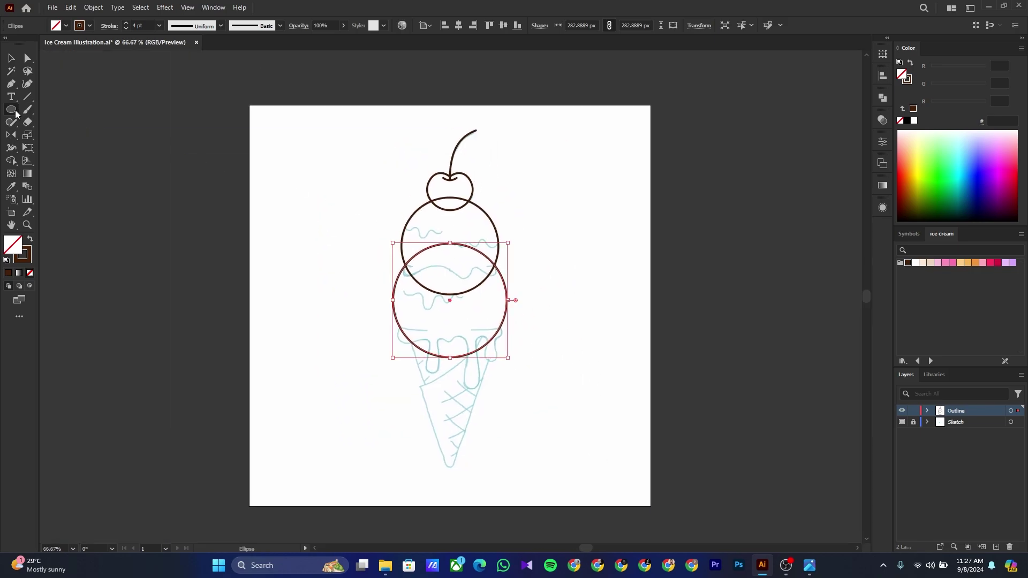
click(13, 111)
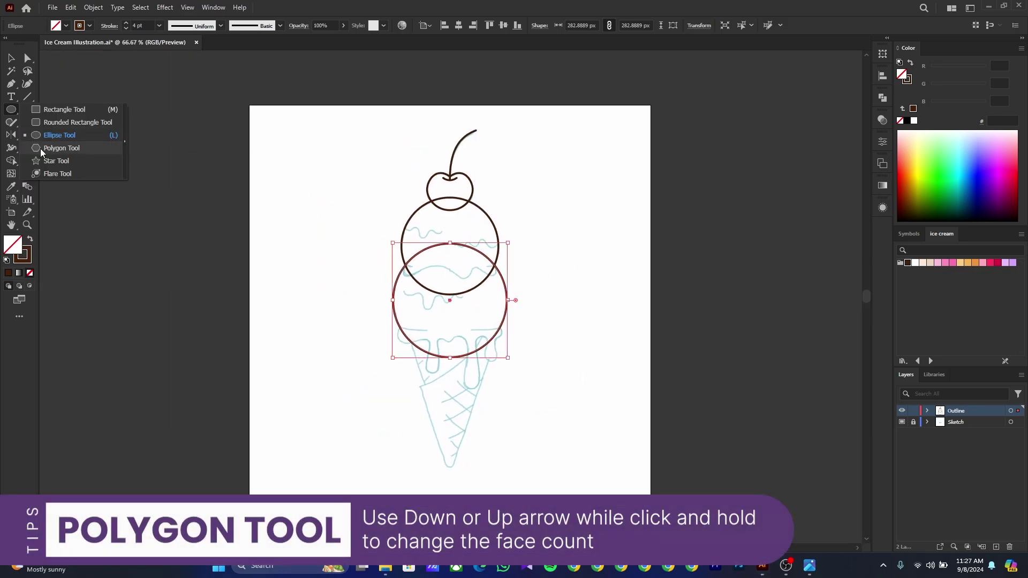
click(41, 152)
drag(559, 229, 578, 252)
key(Down)
key(Down)
key(Down)
drag(587, 202, 459, 405)
Resize and position the triangle to fit the sketched cone, about 241 px wide and 375 px high
key(v)
drag(451, 382, 453, 335)
drag(450, 425, 453, 482)
drag(495, 408, 501, 409)
scroll(433, 470, up, 2)
drag(493, 143, 494, 132)
Duplicate the cone triangle and offset the copy straight up from the original
drag(558, 329, 543, 353)
click(543, 353)
right_click(530, 341)
click(562, 33)
right_click(560, 229)
click(576, 271)
drag(546, 278, 545, 241)
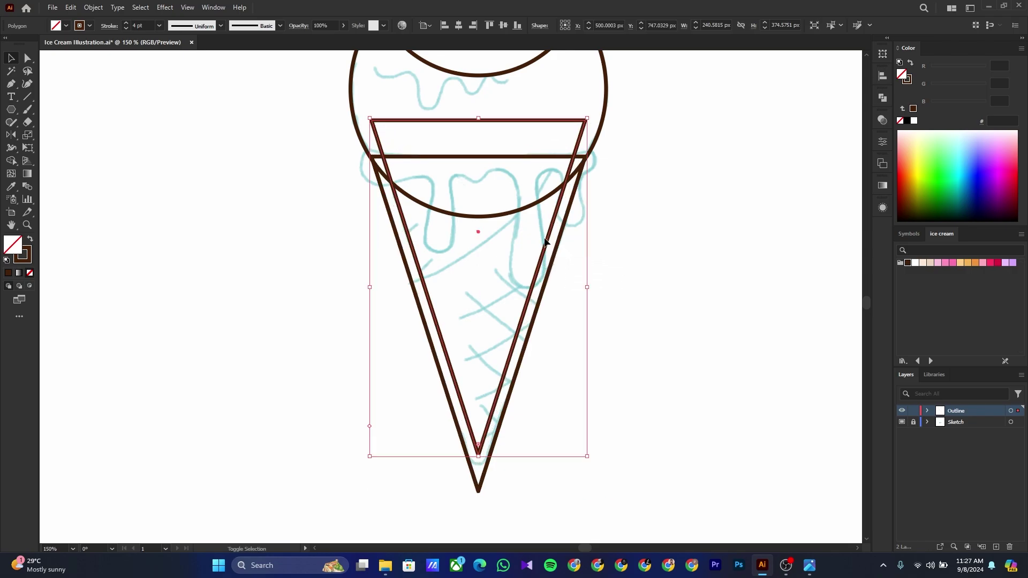
Trace the wavy drip edge of the upper scoop with the Pen tool, joining both intersections of the two scoop circles
drag(426, 163, 395, 361)
scroll(360, 293, down, 1)
mouse_move(360, 292)
mouse_down()
mouse_move(355, 251)
mouse_move(351, 288)
mouse_up()
click(561, 277)
click(11, 84)
scroll(352, 180, up, 2)
click(329, 230)
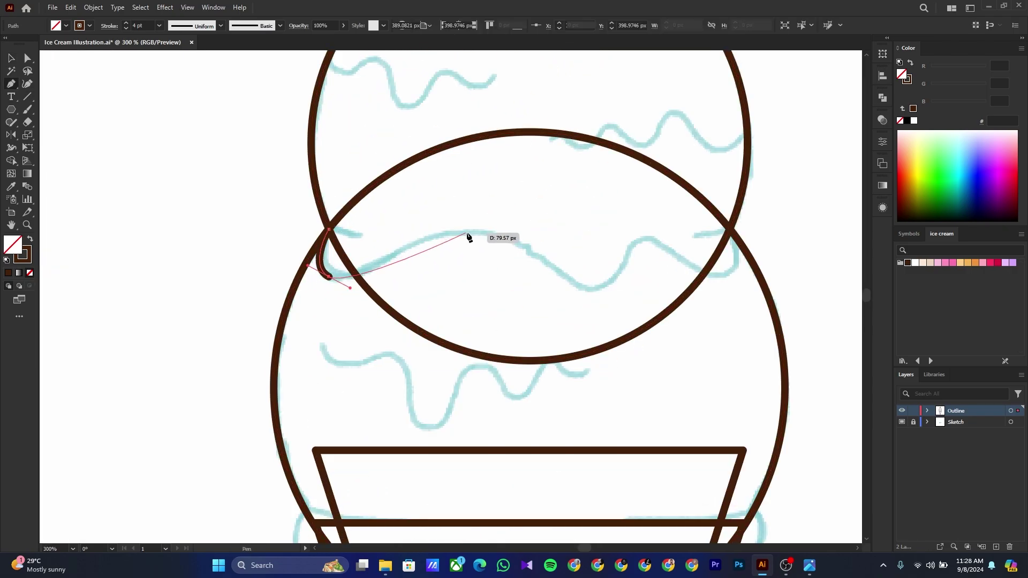
drag(470, 231, 541, 260)
drag(594, 291, 628, 284)
drag(643, 241, 665, 240)
drag(723, 274, 753, 263)
click(729, 230)
Refine the wavy drip edge by adjusting the curve of its crest on the right side, then deselect the path
ctrl+click(643, 242)
drag(664, 240, 671, 240)
ctrl+click(594, 291)
ctrl+click(604, 323)
Set the Pencil tool's fidelity to Smooth and trace the lower scoop's melting drips across the top of the cone
drag(606, 323, 570, 195)
drag(424, 423, 446, 275)
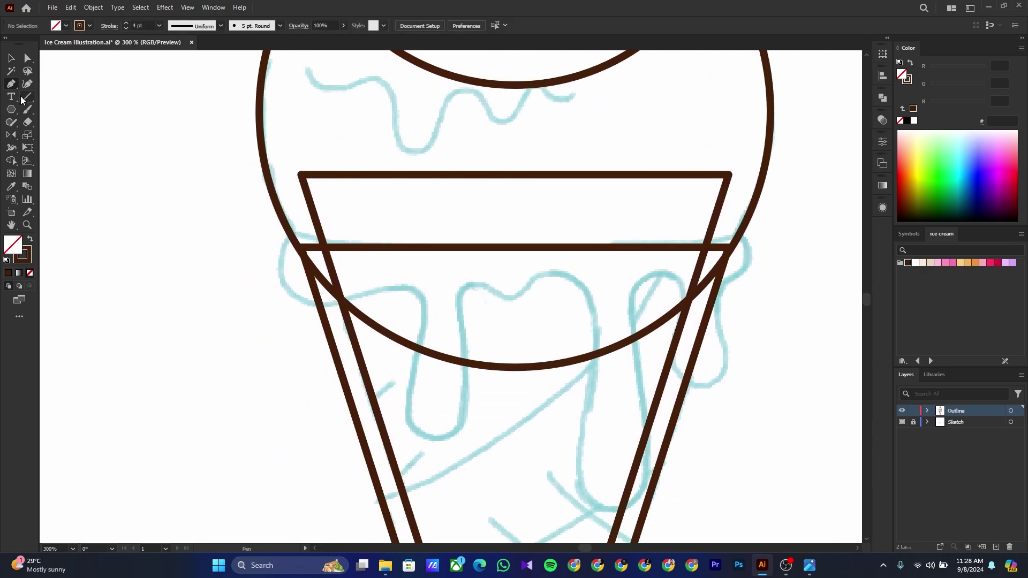
drag(12, 124, 47, 133)
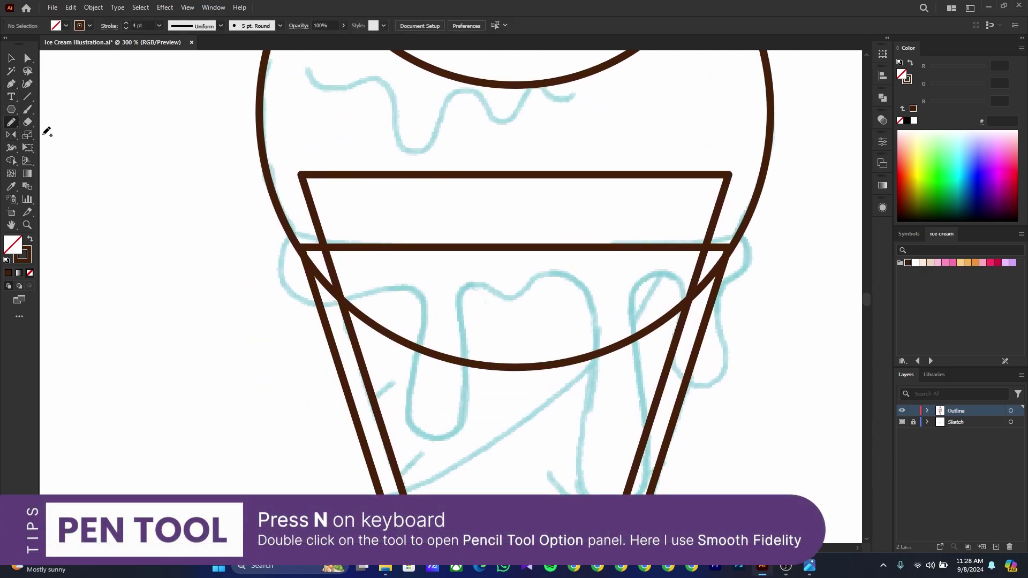
double_click(10, 126)
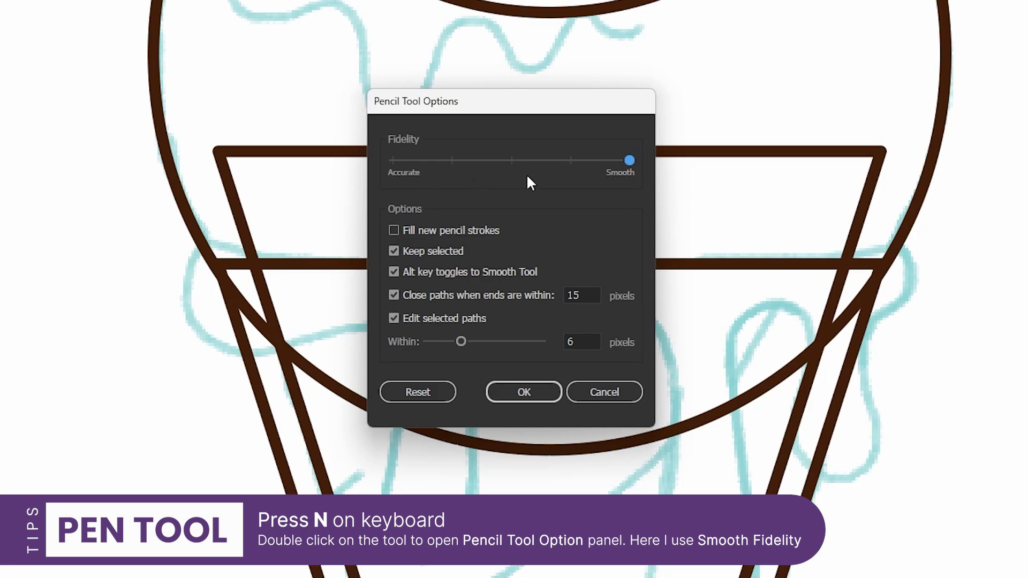
click(525, 393)
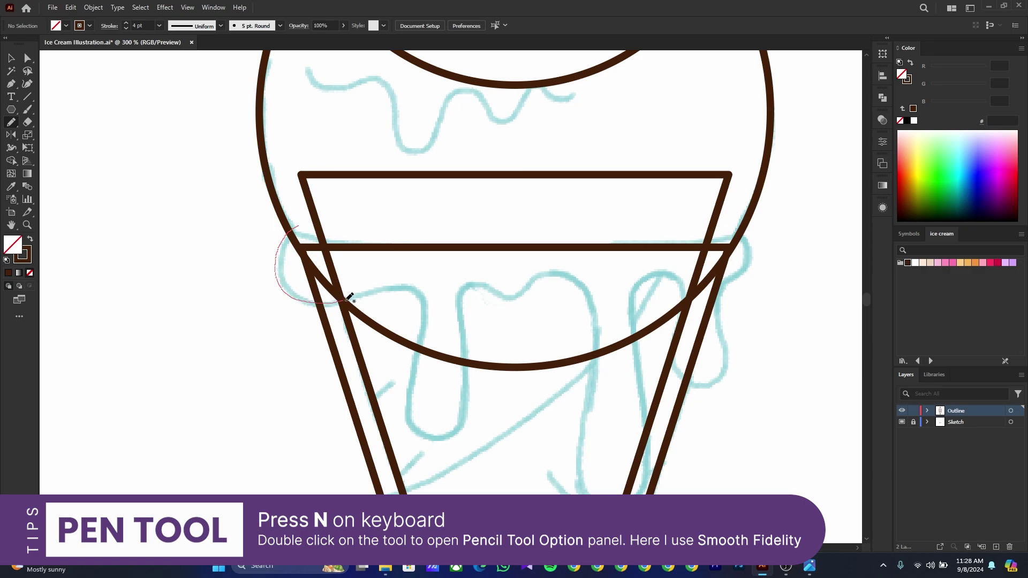
mouse_move(416, 289)
mouse_down()
mouse_move(427, 301)
mouse_move(410, 398)
mouse_up()
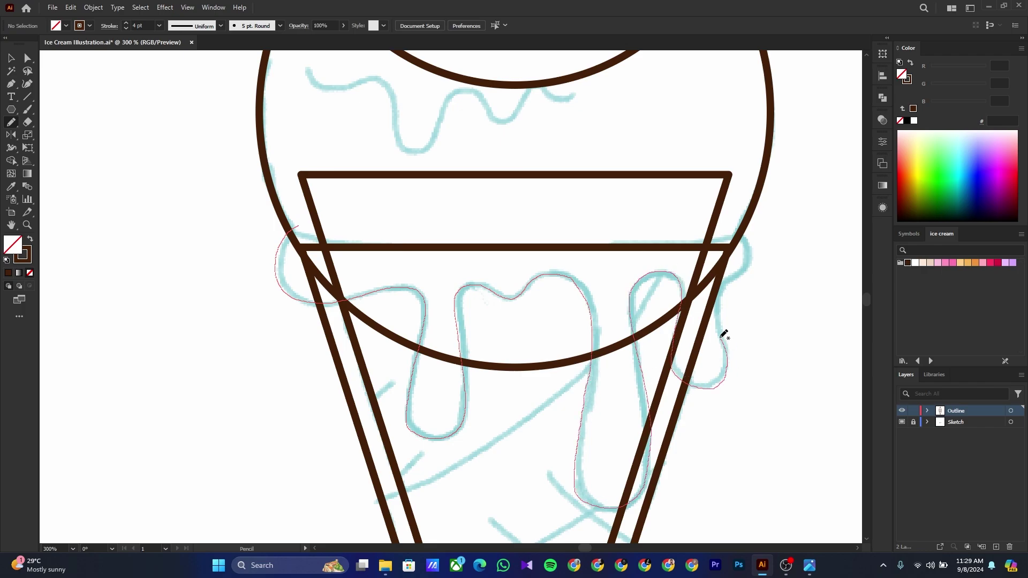
drag(749, 270, 727, 226)
Draw a diagonal line across the upper cone with the Pen tool and bend it into a curve matching the sketched wrapper edge
mouse_move(616, 365)
mouse_down()
mouse_move(579, 315)
mouse_move(563, 319)
mouse_up()
click(12, 85)
click(328, 453)
click(619, 201)
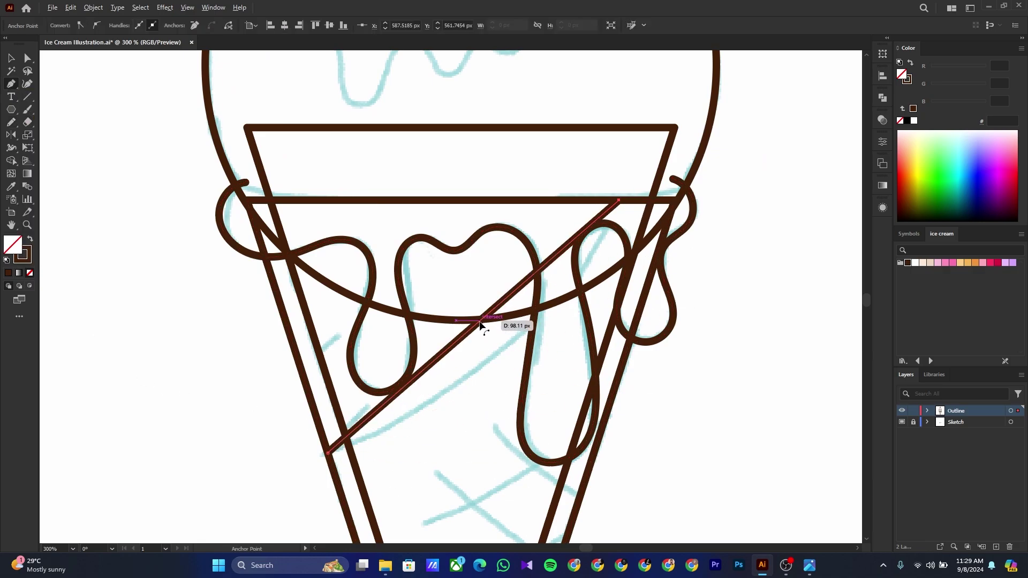
drag(482, 322, 503, 354)
Draw a waffle line slanting down to the right over the cone sketch and bend it into a slight curve
drag(569, 509, 560, 419)
drag(629, 452, 604, 366)
key(Escape)
click(409, 276)
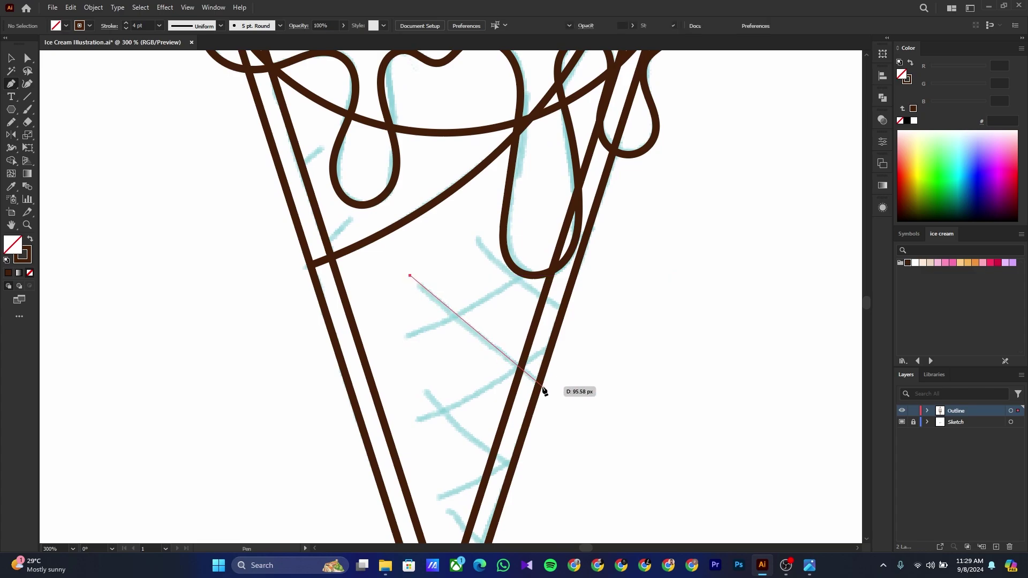
click(555, 393)
mouse_move(479, 328)
mouse_down()
mouse_move(470, 339)
mouse_move(554, 306)
mouse_move(559, 317)
mouse_up()
Copy the curved waffle line and place the copies over the other sketched down-slanting lines for four parallel lines
click(11, 58)
click(455, 358)
drag(586, 380, 578, 297)
drag(486, 271, 545, 525)
scroll(498, 425, down, 1)
drag(625, 397, 593, 420)
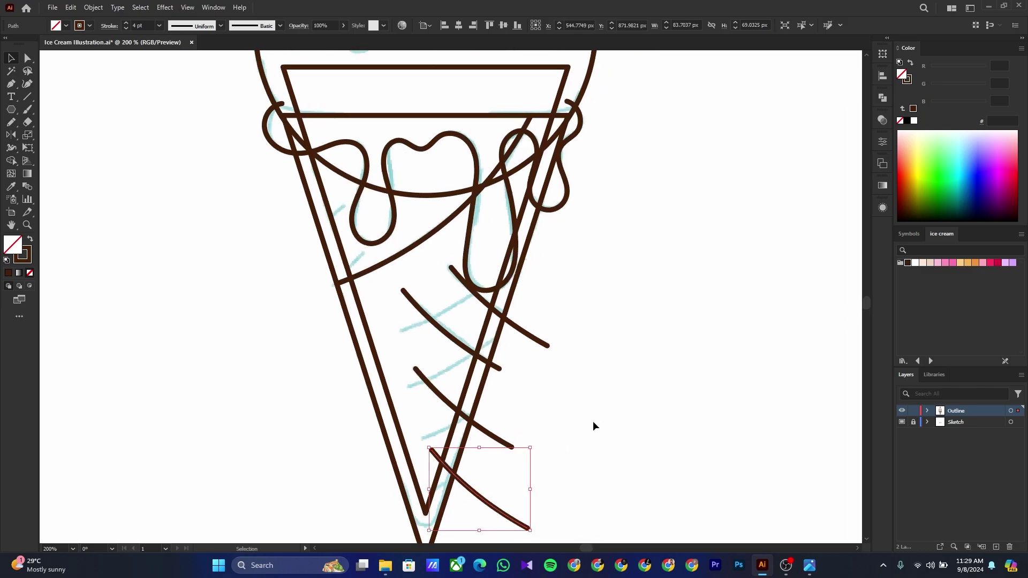
click(593, 325)
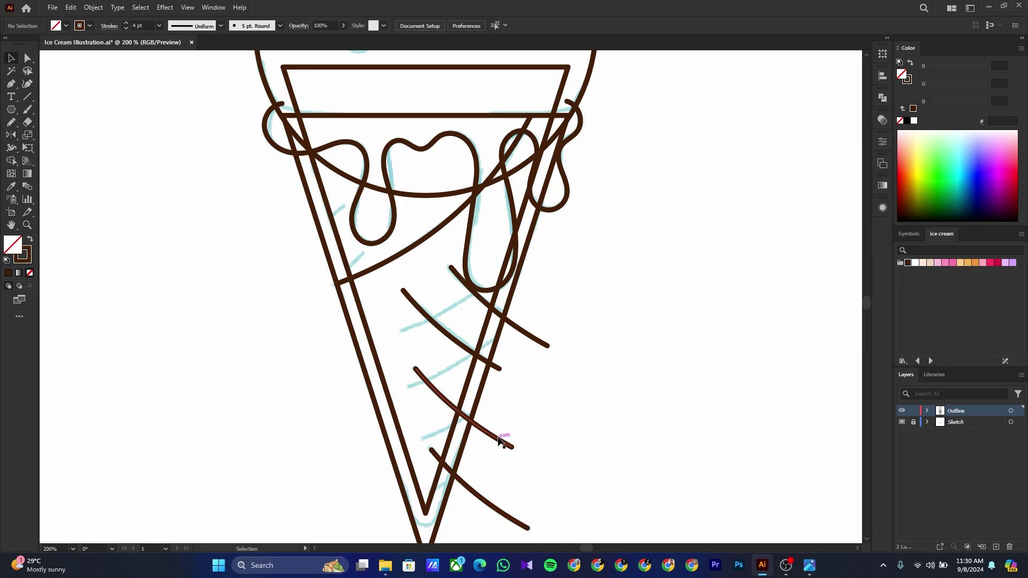
Create a reflected copy of the lowest waffle line so it slants the opposite way
right_click(484, 502)
mouse_move(544, 432)
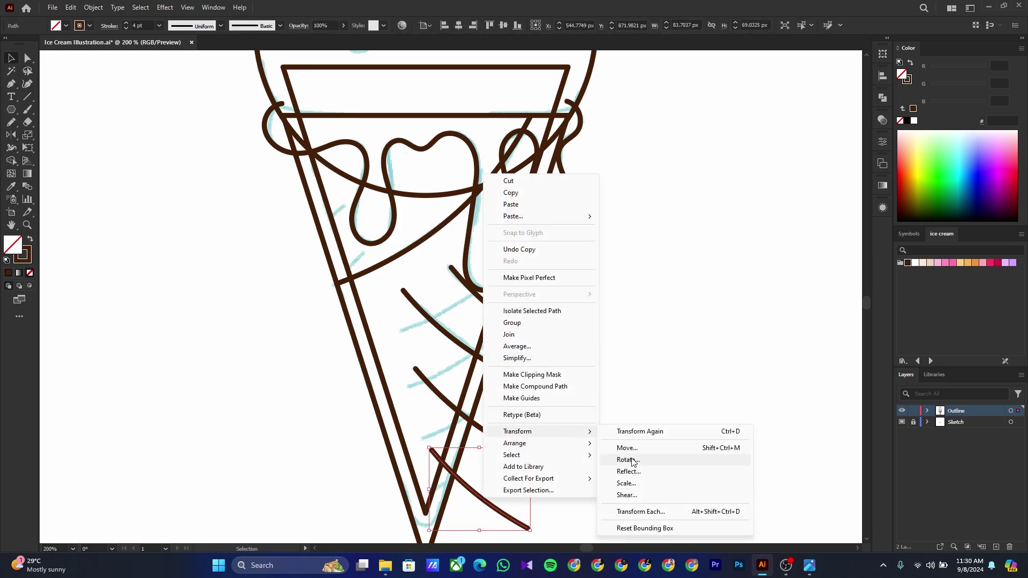
click(629, 472)
click(439, 323)
Position the reflected waffle line and copy it up the right side of the cone over the sketched cross lines
drag(500, 481, 501, 444)
drag(490, 452, 469, 352)
drag(512, 306, 517, 316)
drag(494, 334, 499, 334)
drag(498, 336, 501, 339)
drag(500, 338, 490, 283)
drag(512, 267, 529, 256)
click(490, 297)
Copy the up-slanting waffle line onto the two short sketched marks at the left side of the cone
drag(494, 395, 331, 294)
drag(331, 296, 312, 246)
click(301, 270)
Select all the outlines and remove the scoop's arc inside the cherry with the Shape Builder tool
key(ctrl+minus)
key(ctrl+minus)
key(ctrl+minus)
drag(398, 245, 410, 310)
key(ctrl+a)
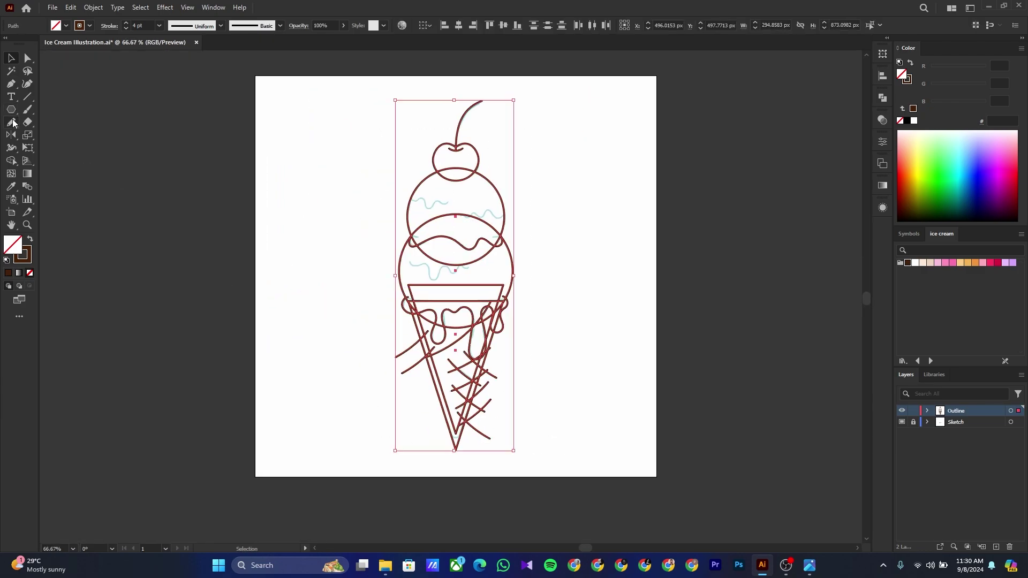
click(13, 162)
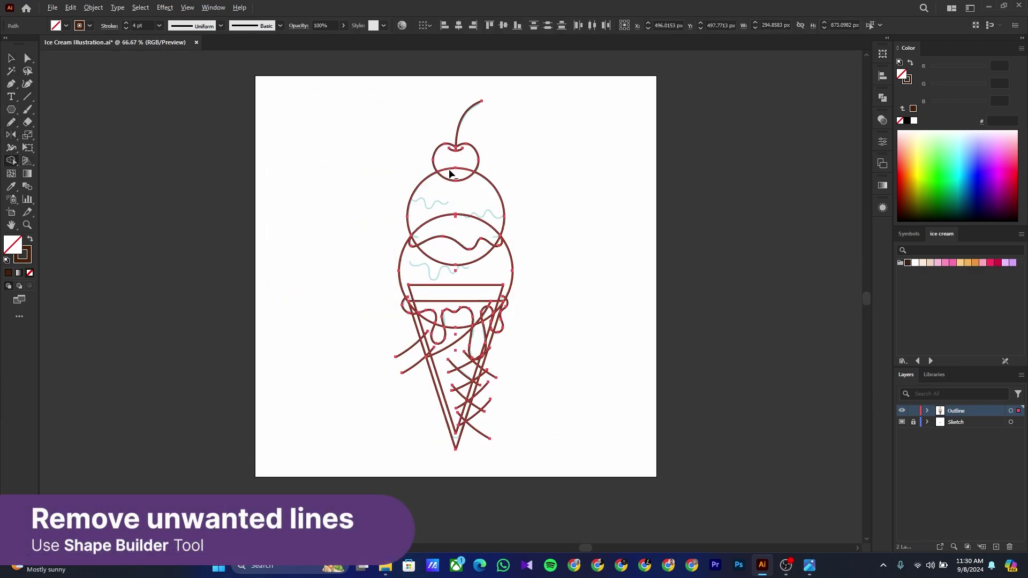
scroll(448, 162, up, 4)
alt+click(475, 194)
Remove the overlapping circle arcs between the two scoops with the Shape Builder, keeping the wavy drip edge
drag(555, 369, 528, 180)
alt+click(463, 215)
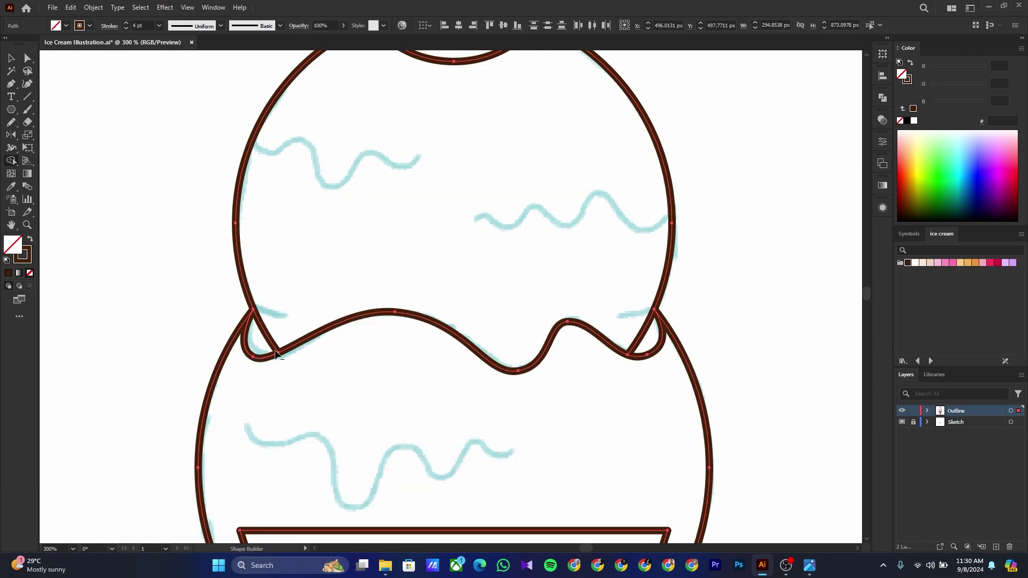
alt+click(270, 342)
alt+click(643, 334)
Remove the triangles' top edges and the unwanted line segments inside the lower scoop and its side bulges
drag(581, 501, 585, 253)
alt+click(527, 283)
alt+click(360, 356)
alt+click(270, 363)
alt+click(240, 341)
alt+click(642, 366)
alt+click(675, 337)
alt+click(649, 426)
Remove the cone, wrapper and scoop line segments that run through the long right drip
drag(628, 432, 661, 305)
alt+click(658, 307)
alt+click(637, 303)
alt+click(623, 275)
alt+click(599, 316)
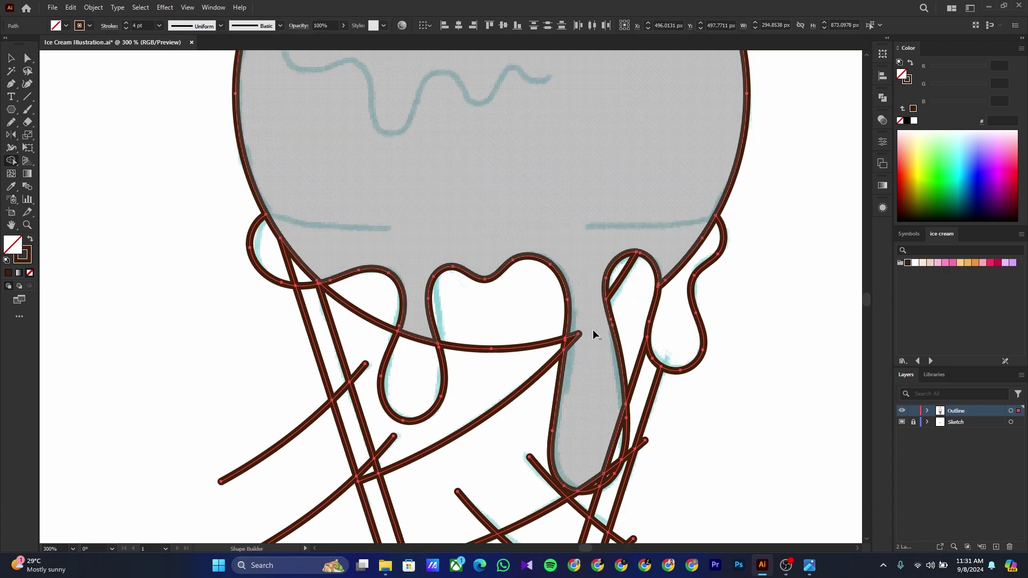
alt+click(572, 340)
Remove the waffle line ends overshooting the cone's right edge and the inner triangle's right edge segments
drag(650, 397, 647, 282)
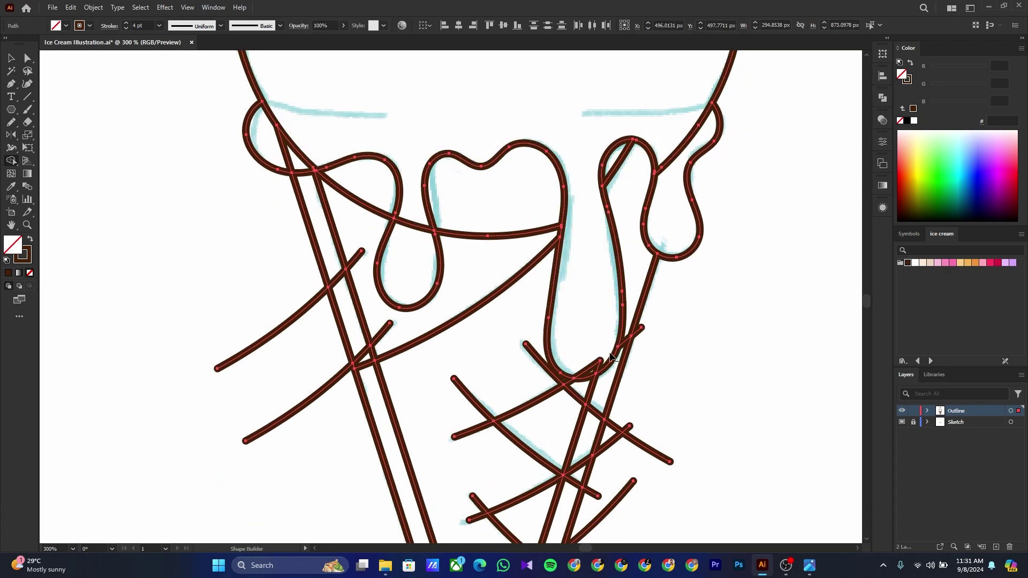
drag(606, 465, 603, 470)
mouse_move(626, 459)
mouse_down()
mouse_move(619, 342)
mouse_move(582, 516)
mouse_up()
alt+click(567, 328)
alt+click(584, 274)
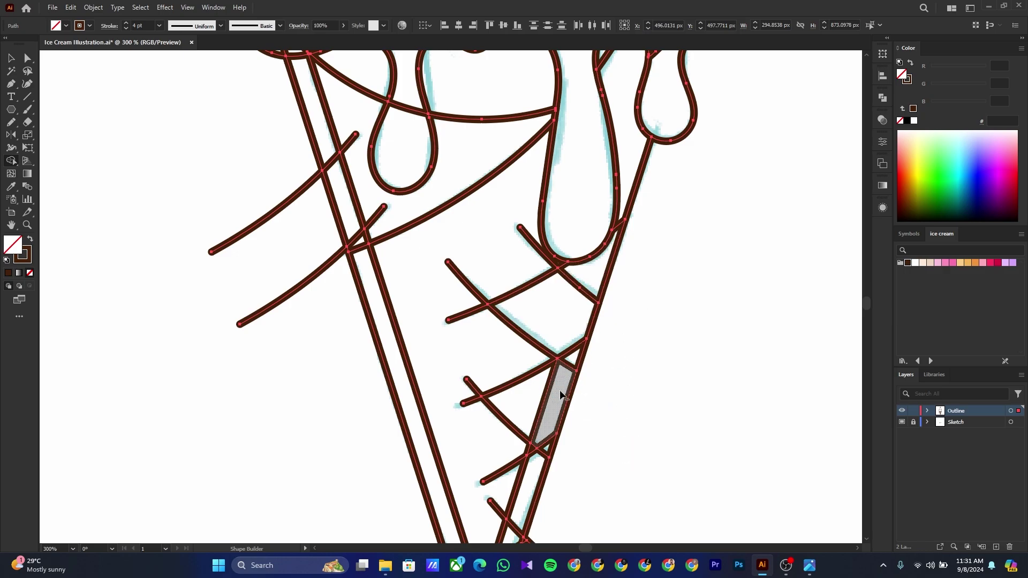
alt+click(546, 394)
alt+click(530, 450)
alt+click(517, 486)
Remove the remaining inner triangle edge and the stray waffle line pieces near the cone's tip
drag(551, 469, 587, 326)
alt+click(551, 384)
alt+click(539, 387)
alt+click(543, 408)
alt+click(573, 406)
alt+click(563, 396)
Remove the overshooting waffle line ends and the inner triangle's edge along the left side of the cone
drag(572, 276, 557, 446)
alt+click(295, 239)
alt+click(325, 316)
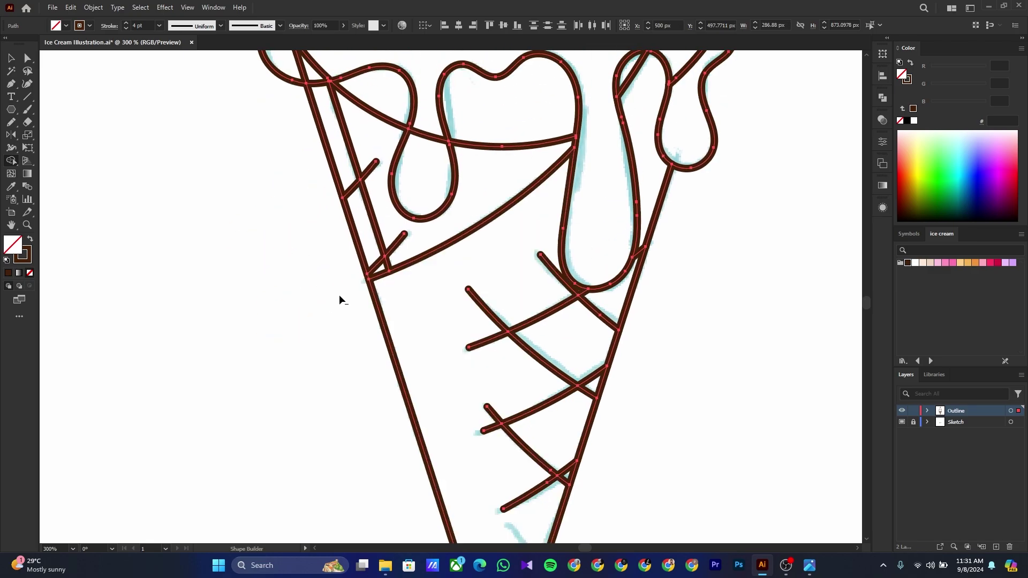
drag(326, 236, 336, 322)
alt+click(362, 275)
alt+click(386, 349)
alt+click(343, 252)
alt+click(374, 351)
Remove the scoop arc segments running across and between the drips, then deselect the artwork
alt+click(541, 230)
alt+click(439, 221)
alt+click(393, 201)
alt+click(322, 145)
alt+click(309, 147)
scroll(314, 172, up, 2)
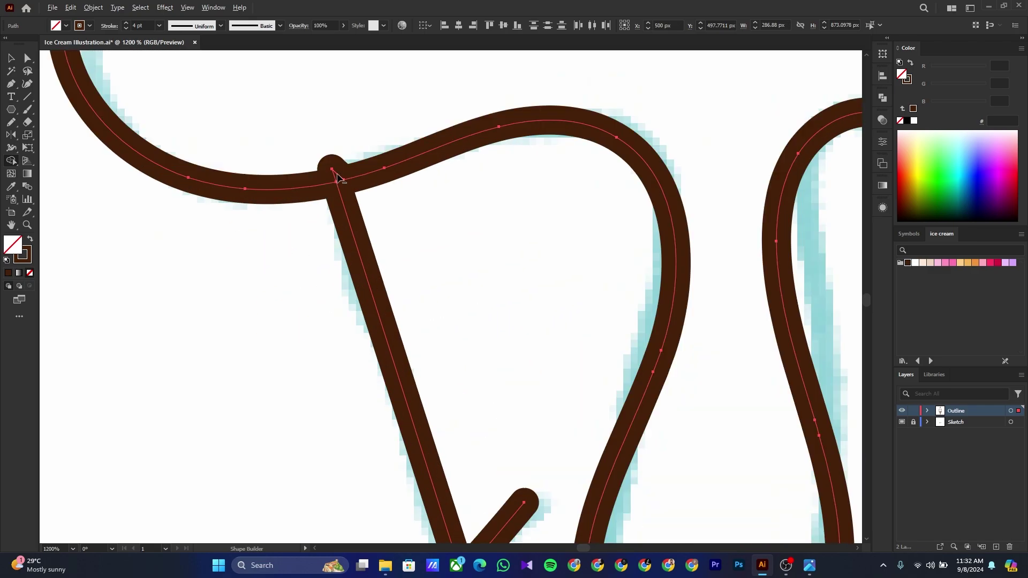
scroll(303, 230, down, 6)
ctrl+click(592, 284)
Delete the stray arc beside the right drip and draw a short curved crease inward from each lower side of the bottom scoop
drag(569, 229, 590, 244)
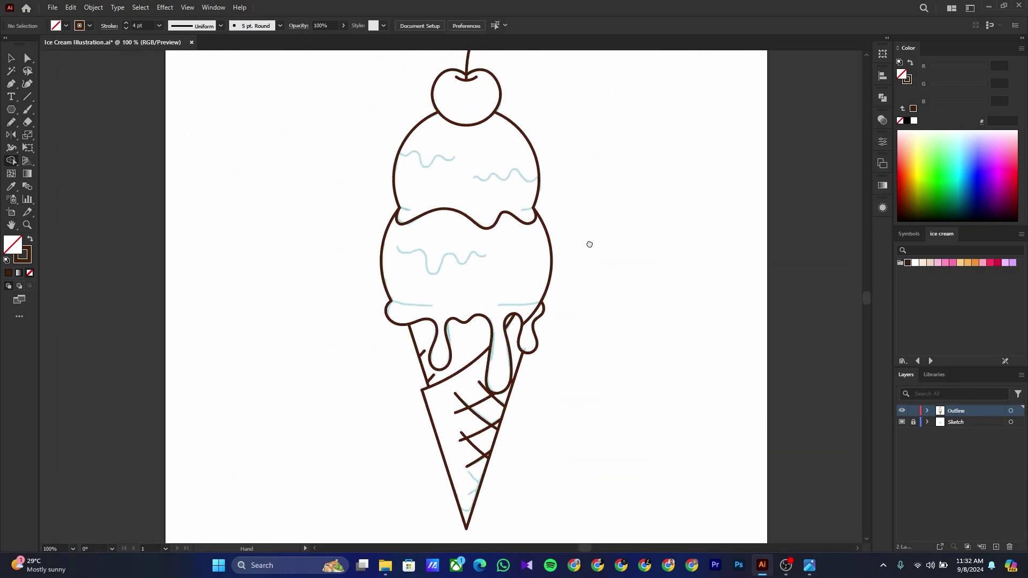
drag(518, 345, 519, 345)
ctrl+click(263, 174)
scroll(388, 303, up, 3)
click(383, 305)
click(833, 306)
drag(659, 309, 582, 331)
click(510, 320)
key(Delete)
drag(645, 261, 503, 320)
click(492, 317)
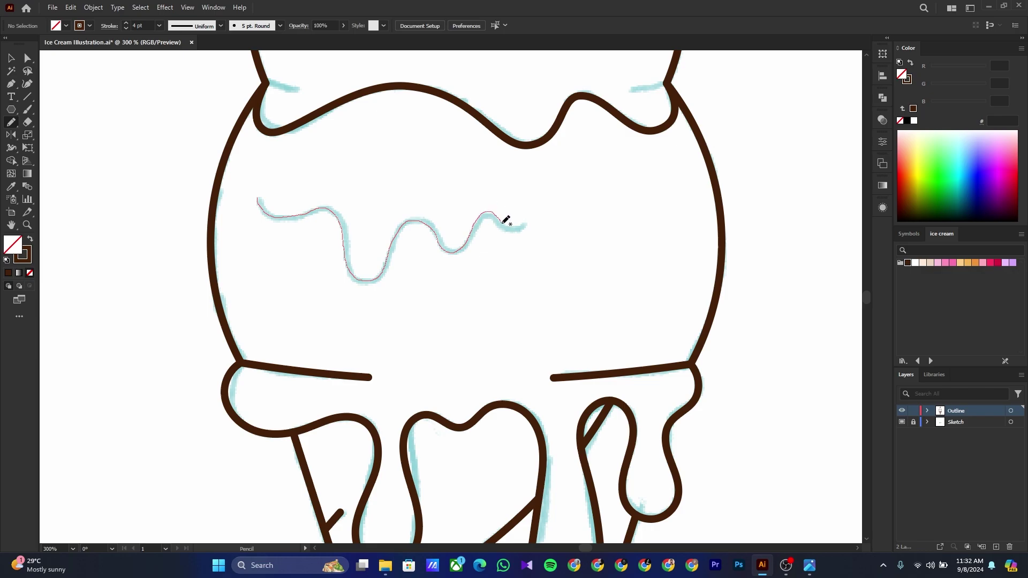
Trace the three wavy highlight squiggles with the Pencil tool, one on the lower scoop and two on the upper scoop
drag(505, 218, 528, 225)
scroll(498, 153, up, 5)
drag(384, 188, 450, 173)
scroll(450, 172, right, 3)
scroll(379, 196, down, 1)
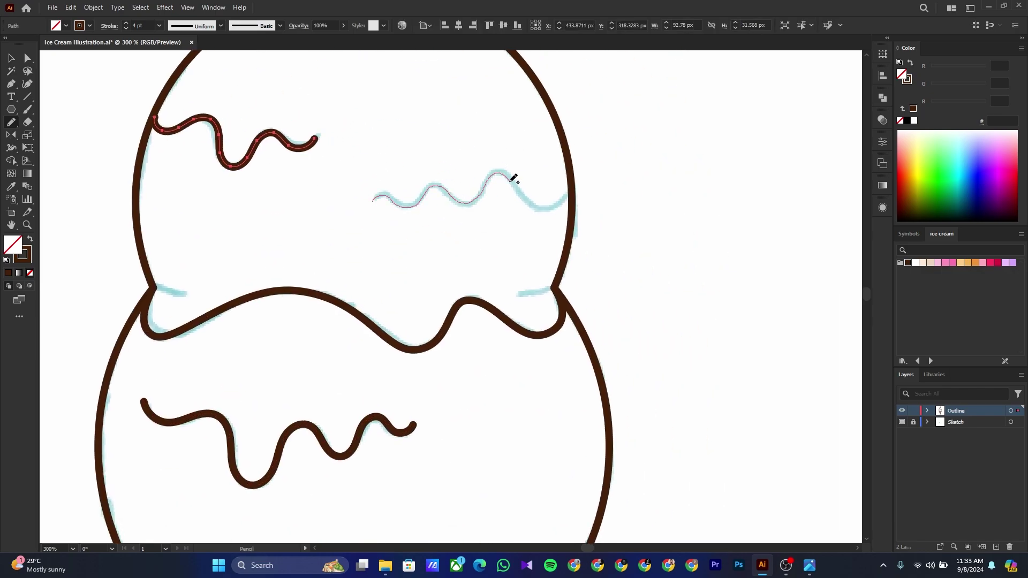
mouse_move(556, 205)
mouse_down()
mouse_move(591, 183)
mouse_move(588, 208)
mouse_move(590, 168)
mouse_up()
Adjust the end of the upper scoop's right squiggle with Direct Selection so it meets the scoop's outline
click(27, 58)
scroll(552, 187, up, 2)
scroll(592, 187, up, 3)
click(671, 185)
scroll(680, 187, down, 4)
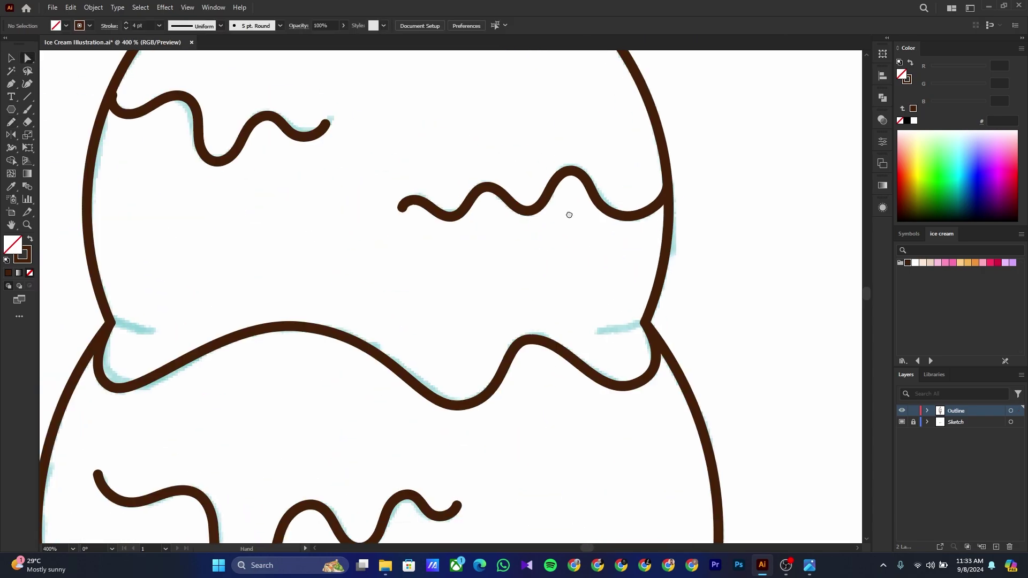
Draw short crease lines inward from both lower sides of the upper scoop with the Pen tool
drag(570, 213, 621, 147)
click(11, 83)
click(167, 259)
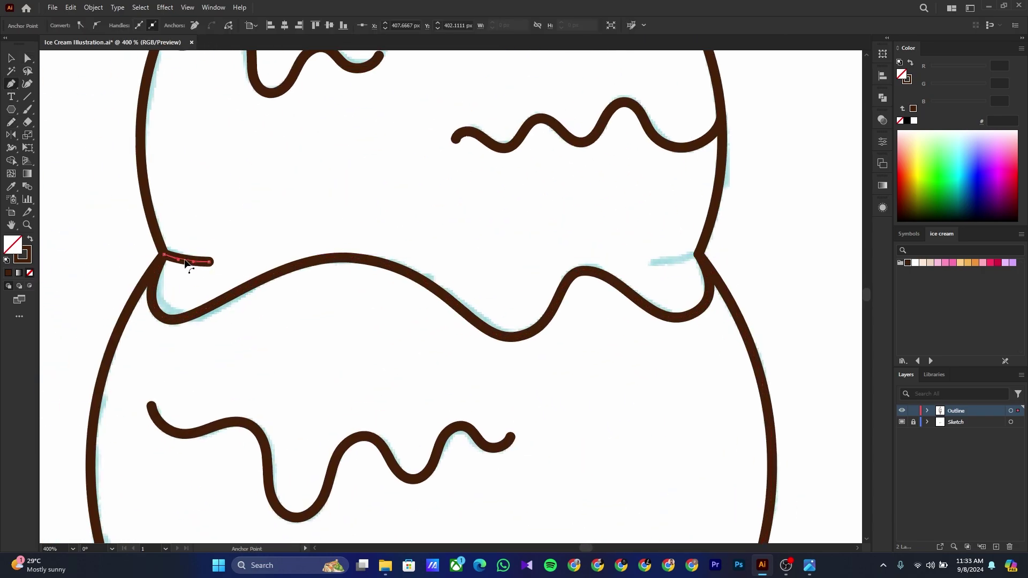
scroll(423, 276, right, 3)
key(Escape)
click(467, 257)
click(417, 265)
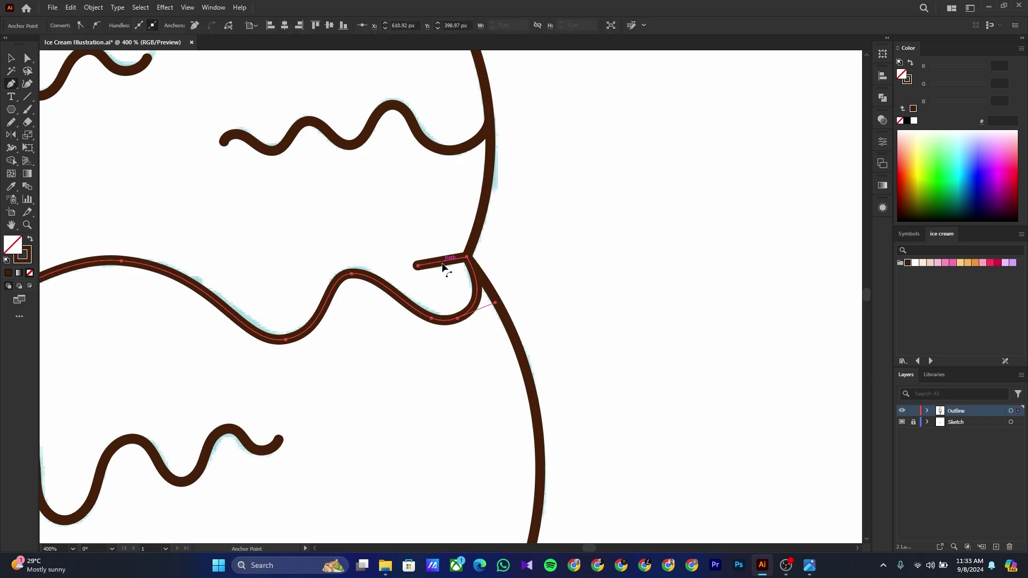
Draw two short opposing waffle lines near the cone's tip, ending at its right edge, and curve the upper one slightly
scroll(444, 268, up, 1)
scroll(437, 284, down, 7)
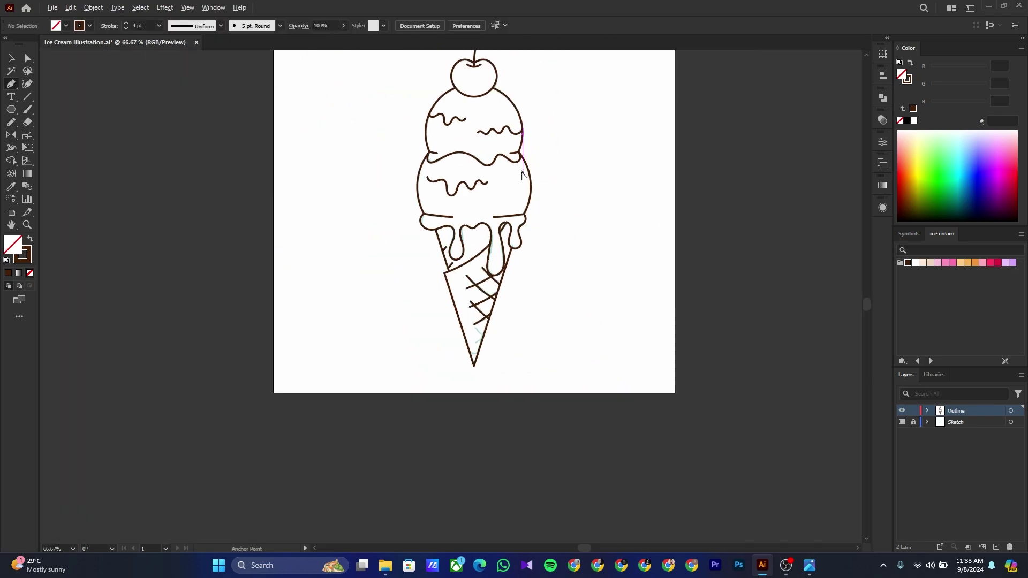
scroll(428, 301, up, 5)
click(407, 190)
click(443, 230)
drag(425, 210, 423, 212)
click(407, 263)
click(437, 246)
Round the cone's pointed bottom corner to match the sketched tip and deselect it
ctrl+click(401, 362)
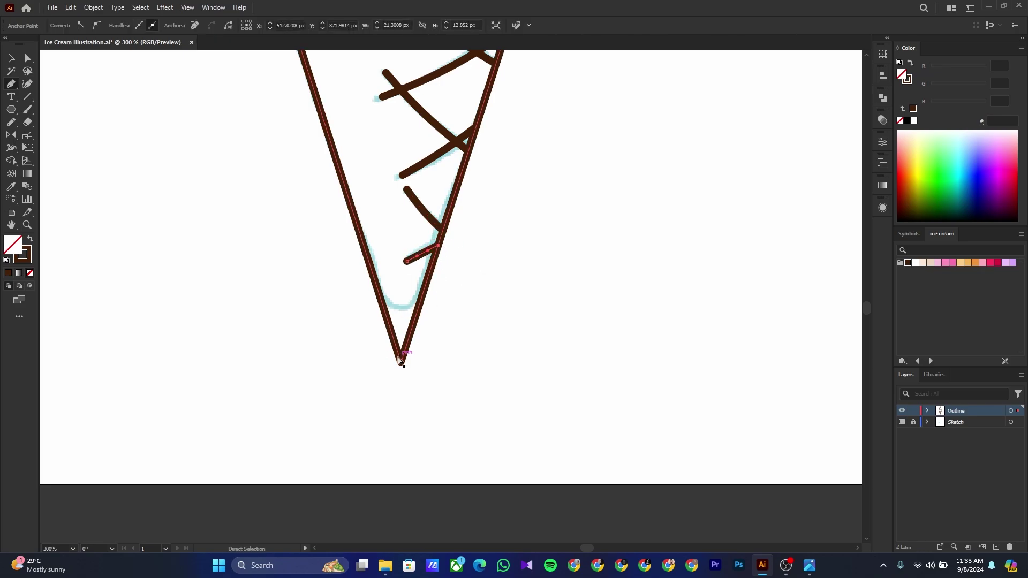
drag(401, 351, 407, 289)
ctrl+click(459, 313)
Narrow the lower end of the cherry stem's stroke with the Width tool
scroll(543, 349, down, 4)
drag(581, 201, 521, 300)
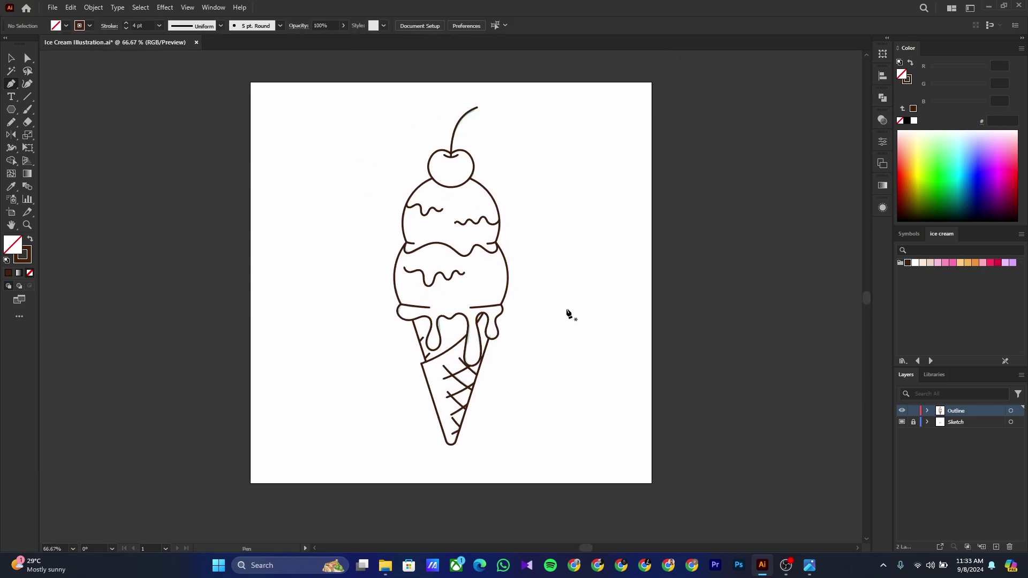
click(12, 150)
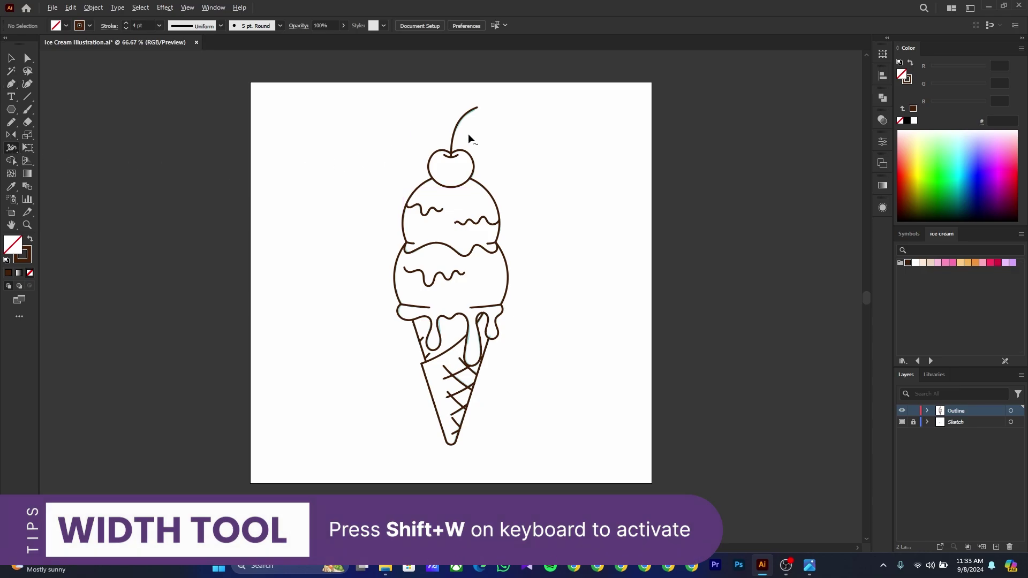
scroll(449, 132, up, 5)
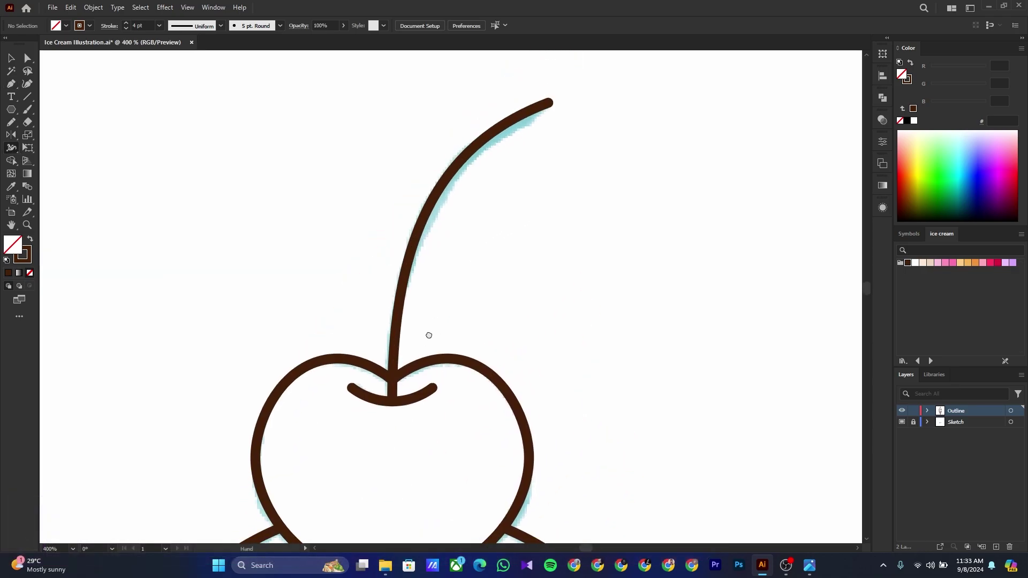
scroll(383, 399, up, 5)
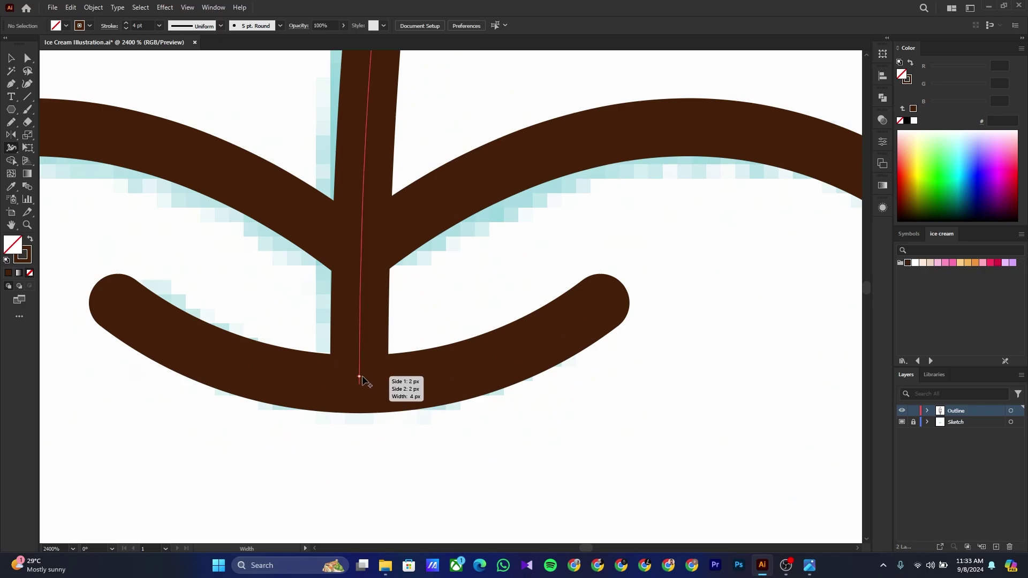
drag(361, 384, 375, 386)
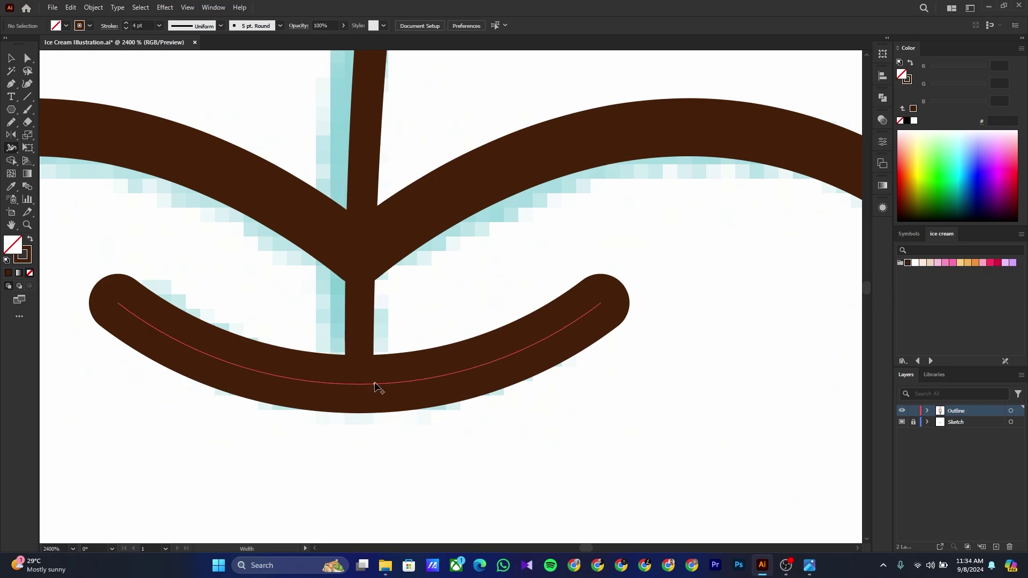
Widen the upper end of the cherry stem's stroke with the Width tool
scroll(374, 382, down, 5)
scroll(483, 160, up, 3)
drag(461, 197, 466, 211)
scroll(460, 220, down, 10)
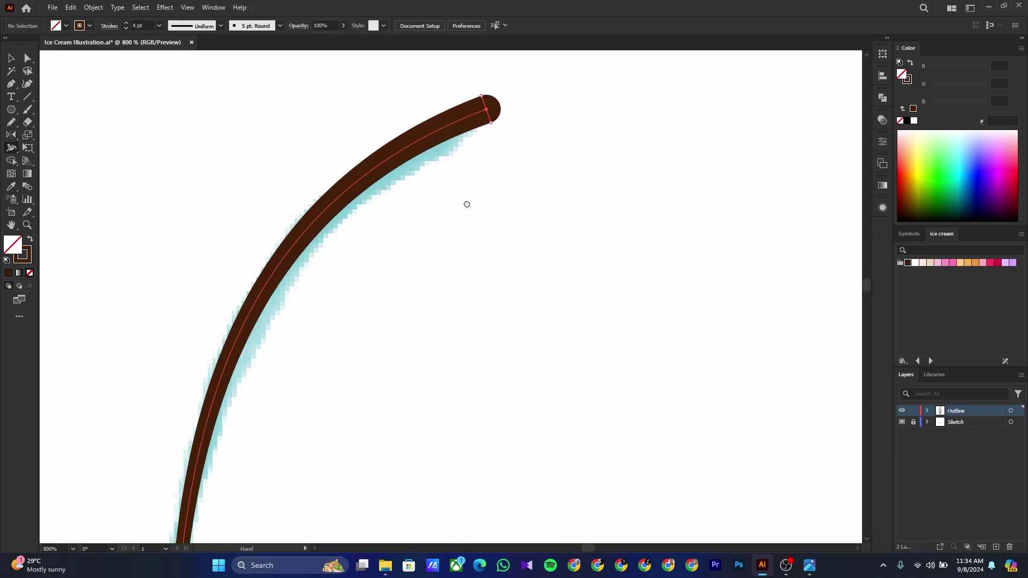
Thicken the middle of the cherry's curved crease and narrow both its ends with the Width tool
scroll(384, 335, up, 2)
drag(382, 316, 382, 335)
drag(533, 262, 541, 267)
drag(212, 262, 209, 273)
drag(321, 332, 384, 251)
Taper the two drip detail lines on the upper scoop so their inner ends are thin
scroll(378, 137, down, 6)
scroll(416, 246, up, 5)
drag(704, 124, 712, 129)
drag(766, 268, 263, 149)
drag(622, 207, 611, 219)
drag(309, 235, 319, 239)
Narrow the inner ends of the crease lines at both lower sides of the upper scoop
scroll(380, 161, down, 3)
scroll(583, 346, up, 3)
drag(625, 208, 622, 221)
drag(474, 232, 475, 243)
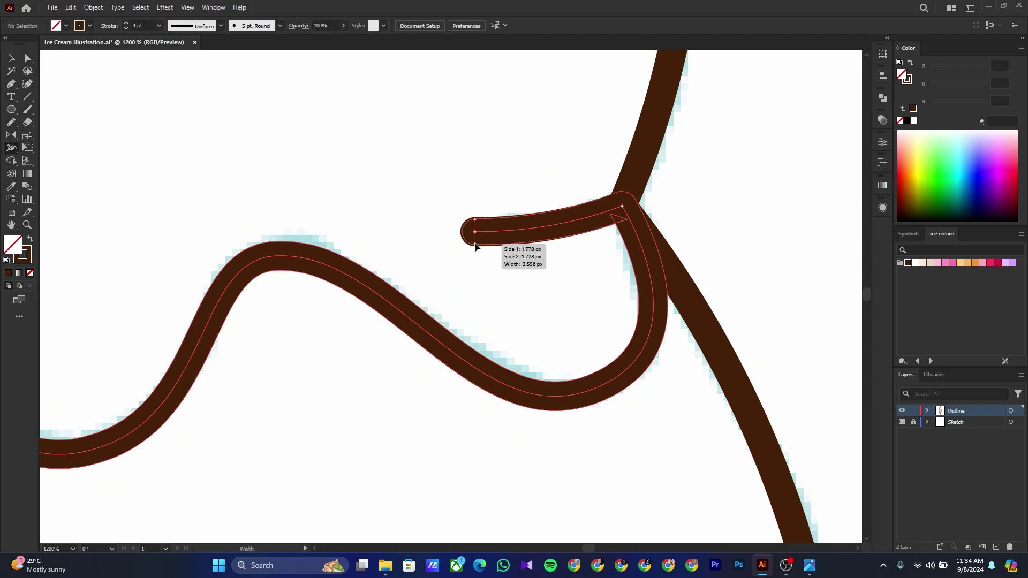
scroll(635, 236, down, 3)
scroll(410, 262, up, 3)
drag(143, 241, 408, 248)
drag(327, 235, 325, 249)
Vary the stroke width of the lower scoop's drip detail line, thicker along its curve and narrow at both ends
scroll(324, 250, down, 1)
drag(397, 370, 339, 126)
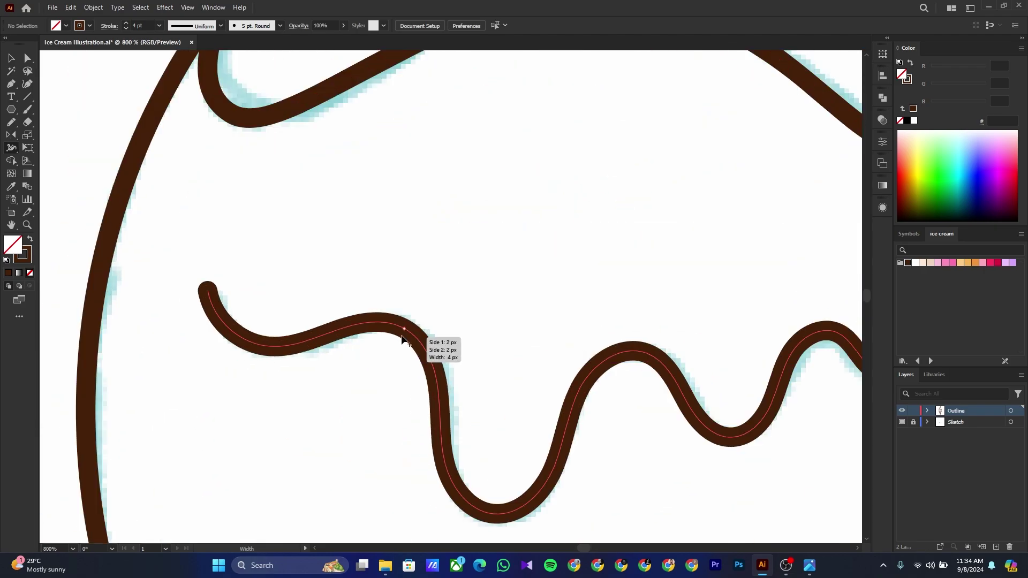
drag(405, 329, 398, 339)
drag(208, 291, 205, 291)
drag(803, 338, 418, 177)
drag(539, 183, 538, 182)
Taper the crease lines at both lower sides of the lower scoop with the Width tool
drag(177, 455, 498, 182)
drag(461, 217, 462, 212)
drag(279, 187, 279, 193)
drag(697, 222, 340, 201)
drag(601, 194, 601, 190)
Taper the crossing waffle lines along the cone's right side, narrowing their inner ends with the Width tool
scroll(443, 165, down, 4)
scroll(449, 355, up, 3)
drag(443, 269, 442, 265)
scroll(296, 355, up, 2)
drag(292, 310, 298, 308)
drag(312, 536, 370, 289)
drag(435, 527, 395, 263)
key(ctrl+z)
drag(392, 369, 390, 362)
drag(457, 390, 444, 374)
drag(448, 433, 456, 428)
scroll(460, 430, down, 4)
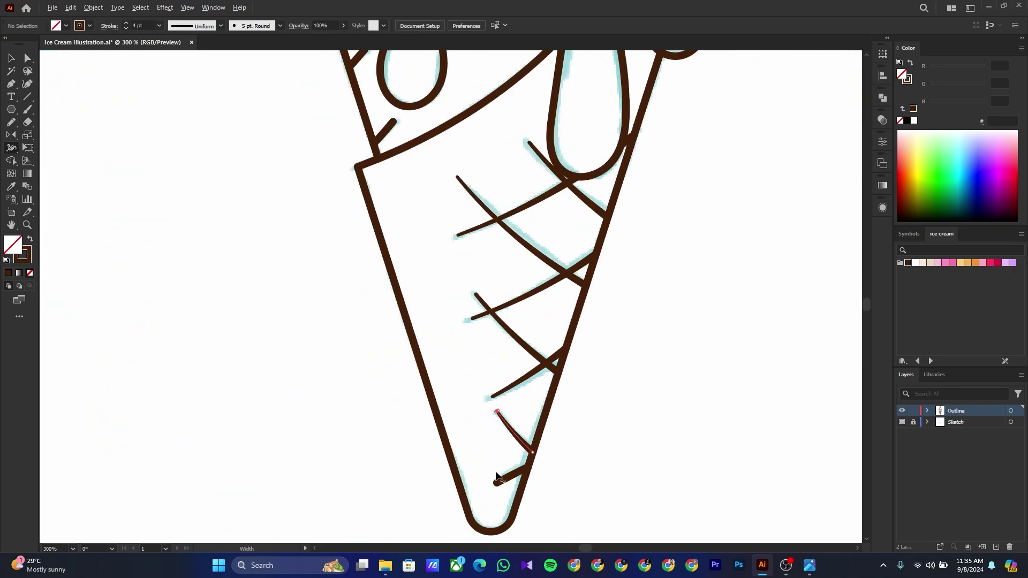
scroll(493, 477, up, 4)
drag(518, 497, 516, 491)
Narrow the inner ends of the two short waffle lines on the cone's upper left edge
scroll(515, 485, down, 3)
drag(405, 126, 521, 403)
scroll(490, 219, up, 4)
drag(526, 349, 516, 341)
drag(476, 182, 537, 451)
mouse_move(436, 228)
mouse_down()
mouse_move(426, 221)
mouse_move(417, 239)
mouse_up()
scroll(389, 279, down, 9)
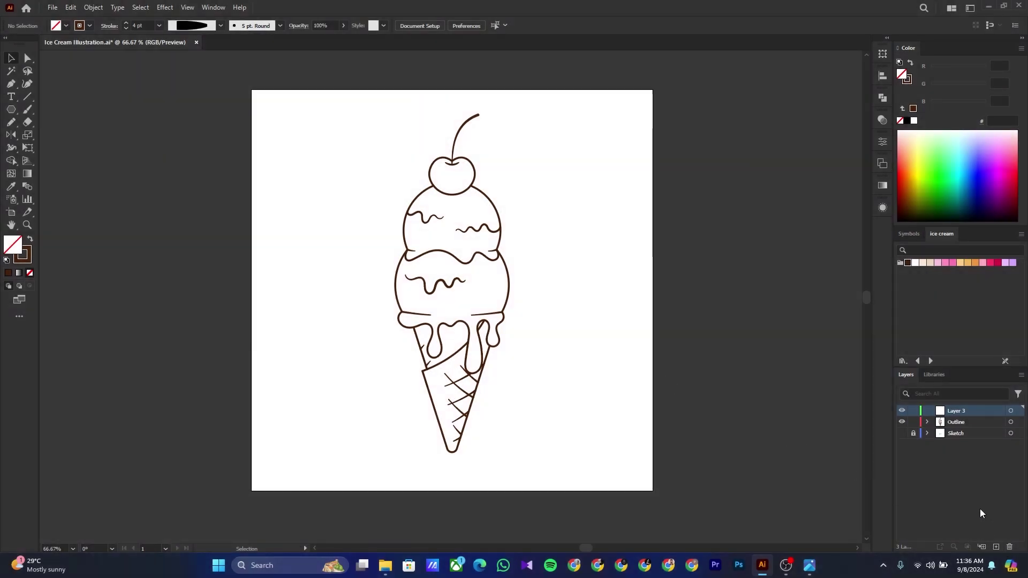
Move the new layer below the Outline layer and rename it Color
drag(973, 416, 971, 426)
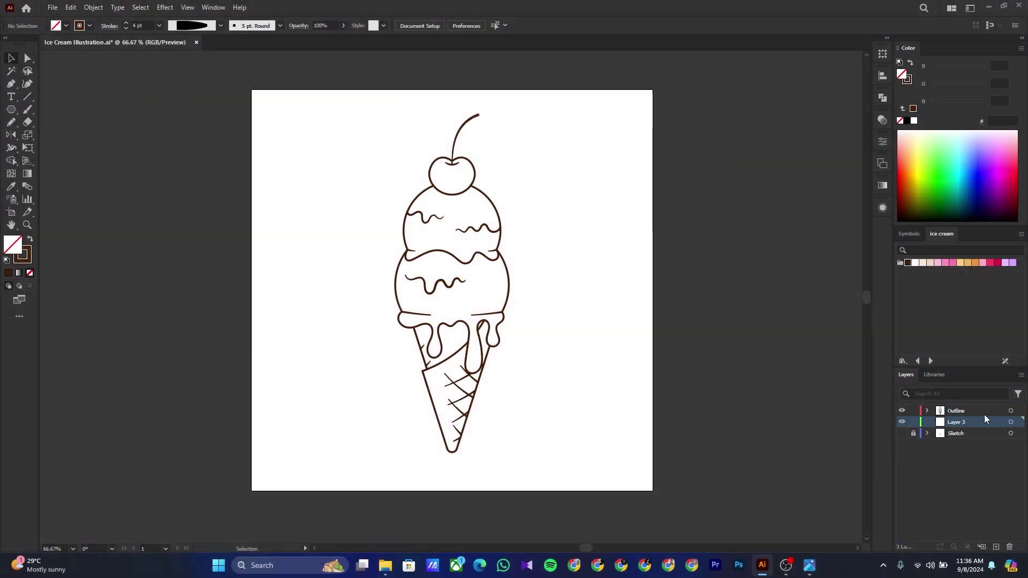
double_click(963, 427)
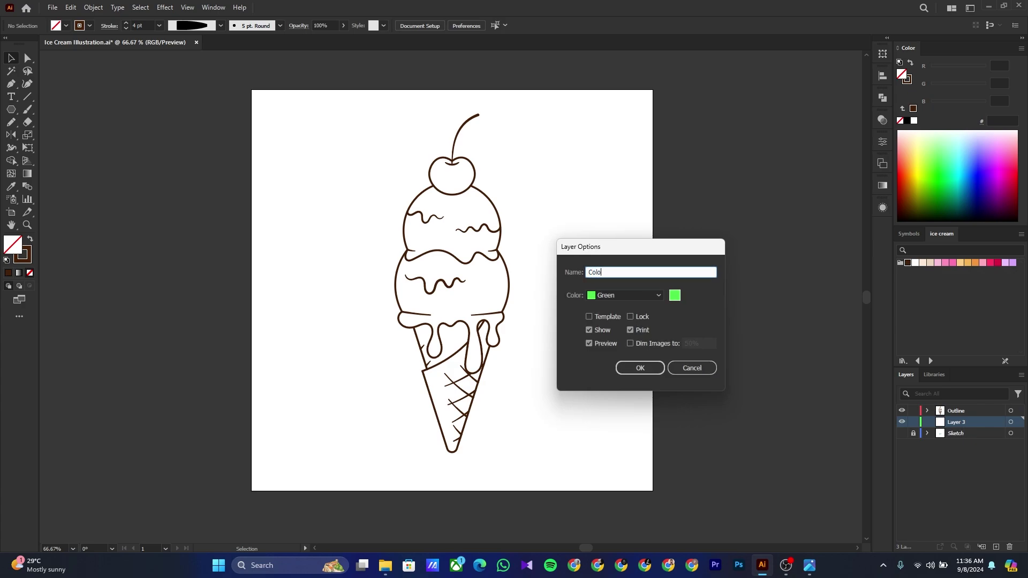
key(Return)
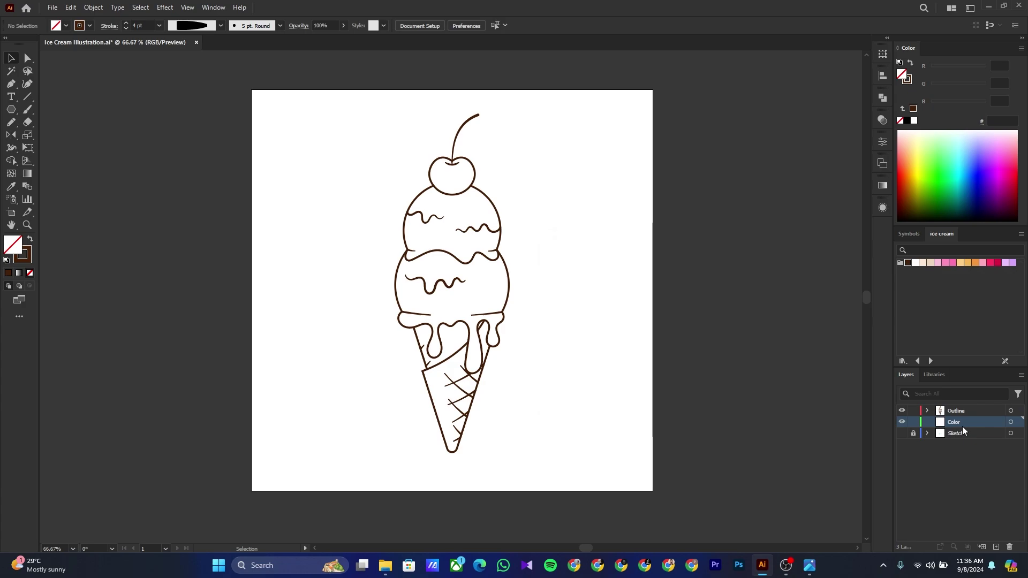
Duplicate all the Outline artwork onto the Color layer, then hide and lock the Outline layer
click(1018, 410)
drag(1018, 412, 1019, 423)
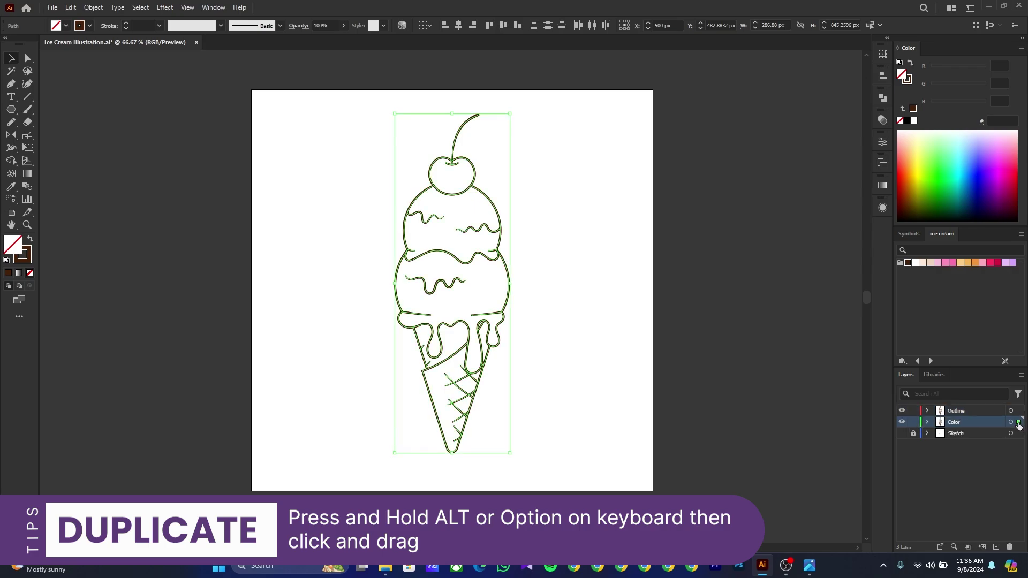
click(902, 411)
click(566, 241)
Delete the cherry stem, the cherry crease and the drip detail lines on both scoops from the Color layer
scroll(453, 200, up, 2)
drag(433, 174, 436, 273)
click(446, 220)
key(Delete)
click(455, 185)
key(Delete)
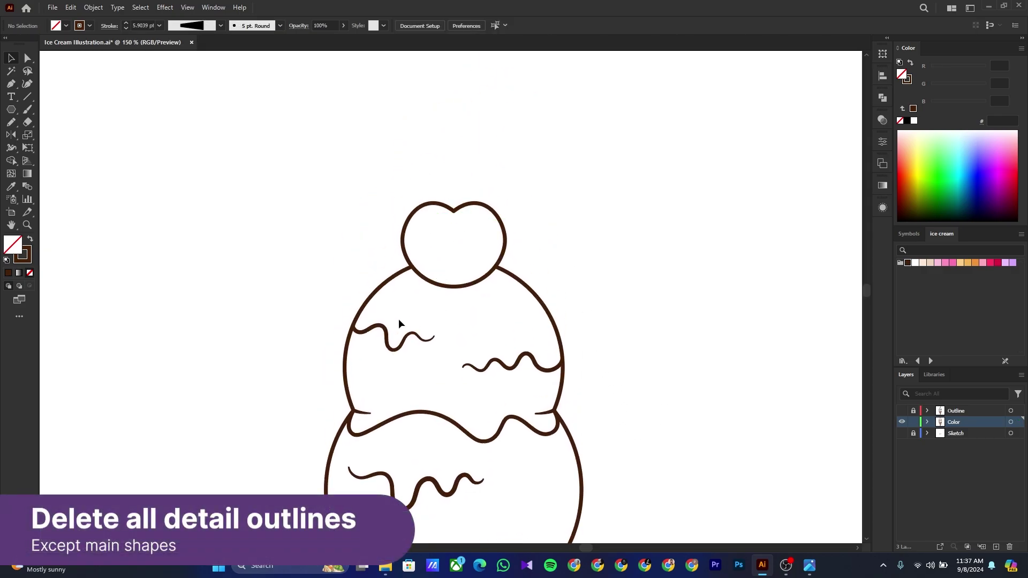
drag(406, 320, 484, 382)
key(Delete)
Delete all the waffle detail lines on the cone, keeping only the main shape outlines
scroll(461, 449, down, 5)
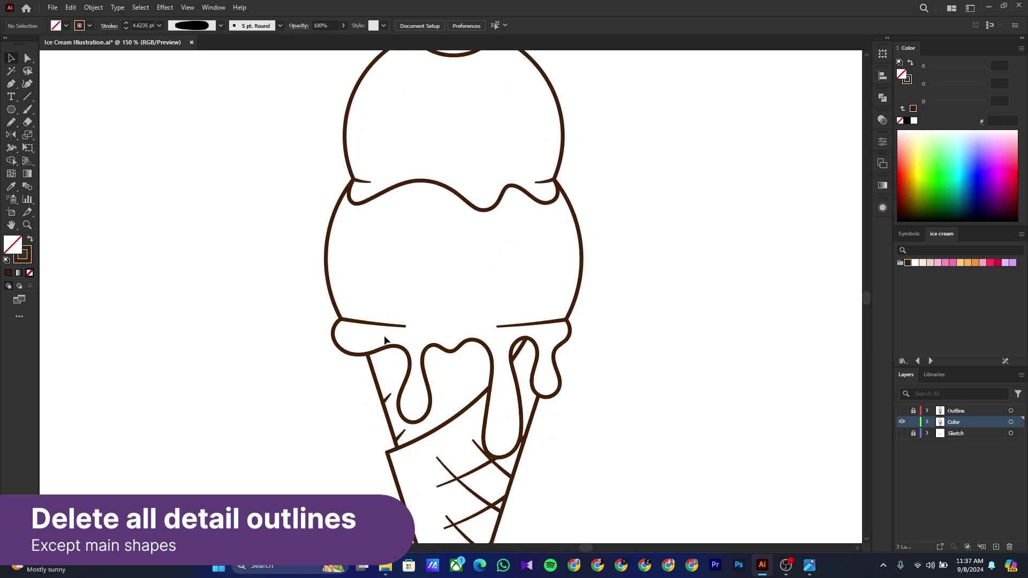
click(418, 448)
drag(420, 449, 482, 514)
key(Delete)
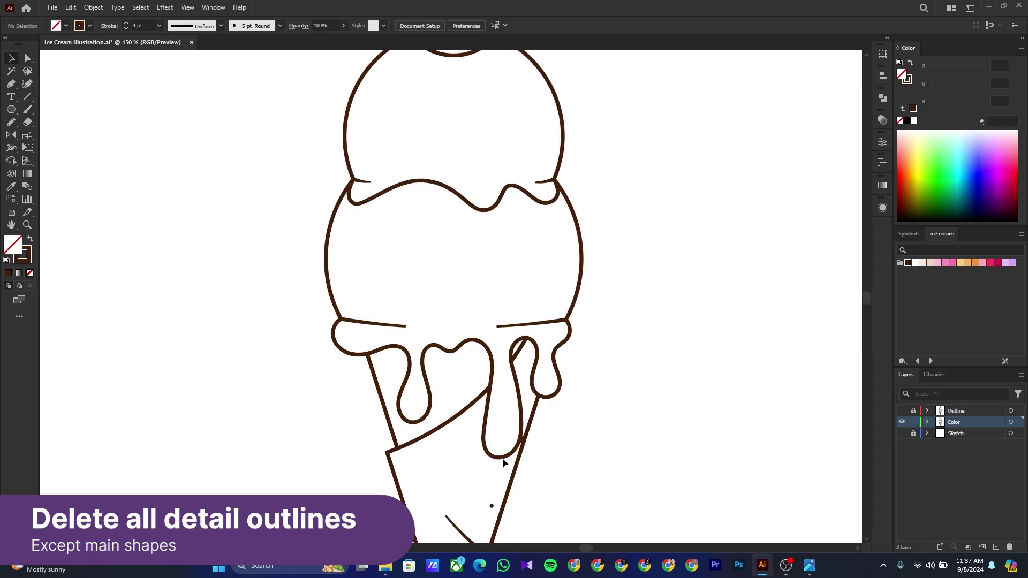
scroll(509, 421, down, 4)
drag(444, 309, 467, 426)
key(Delete)
scroll(592, 429, down, 2)
drag(633, 347, 533, 306)
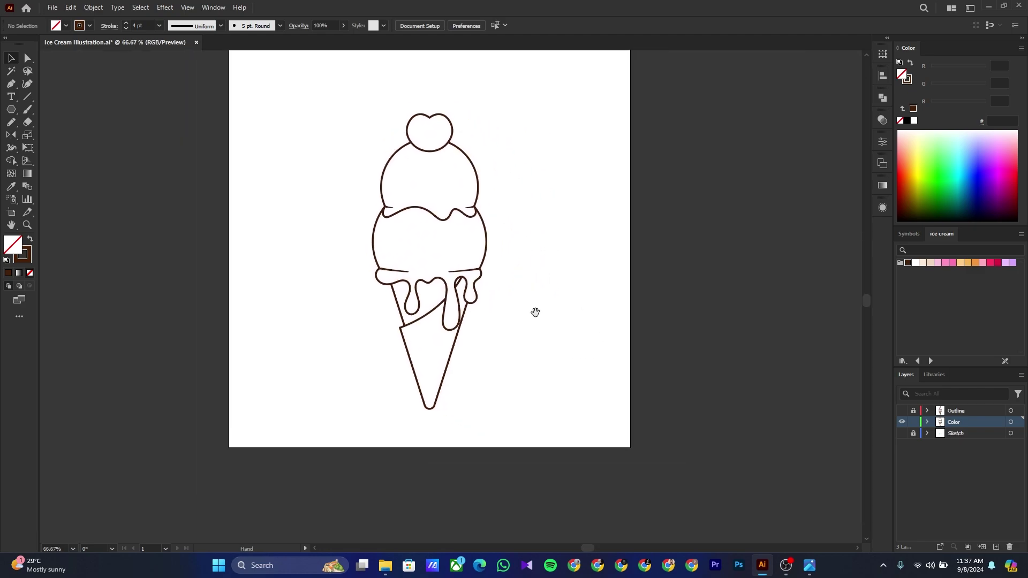
Convert all the strokes on the Color layer into filled shapes with Outline Stroke
click(1012, 424)
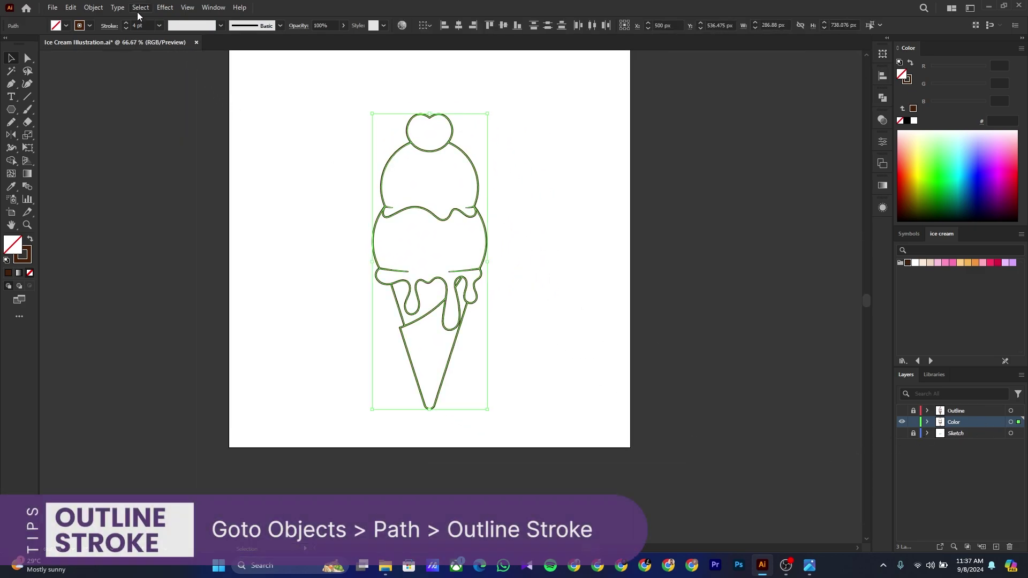
click(95, 10)
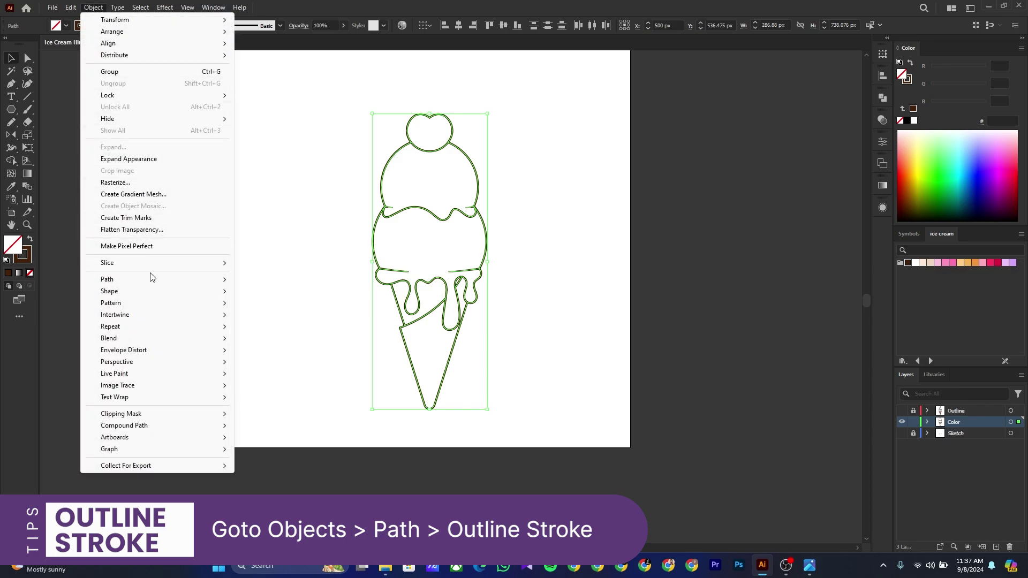
mouse_move(165, 281)
click(266, 308)
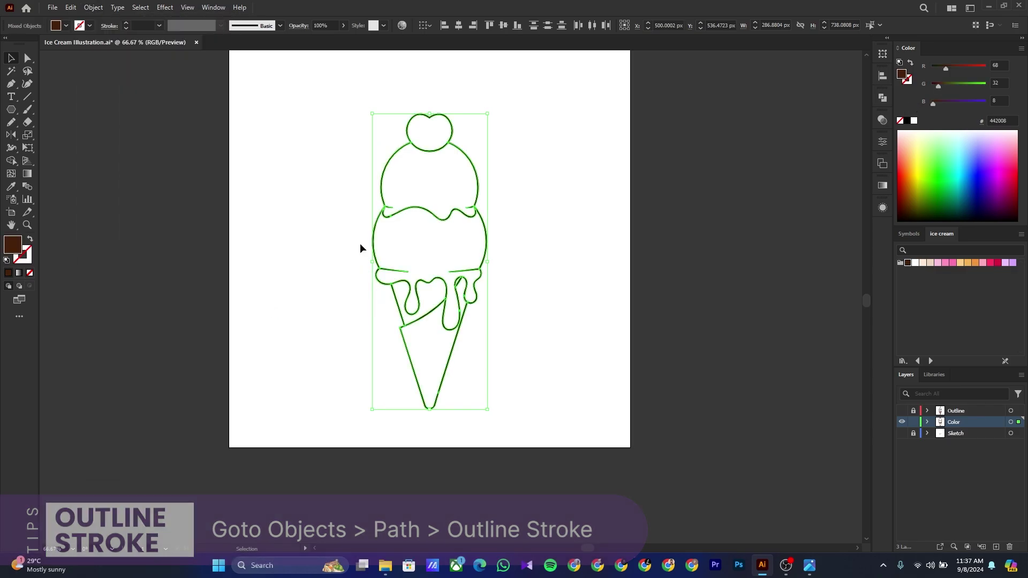
Unite the overlapping outlined shapes into a single shape with Pathfinder
scroll(416, 190, up, 5)
scroll(320, 261, up, 5)
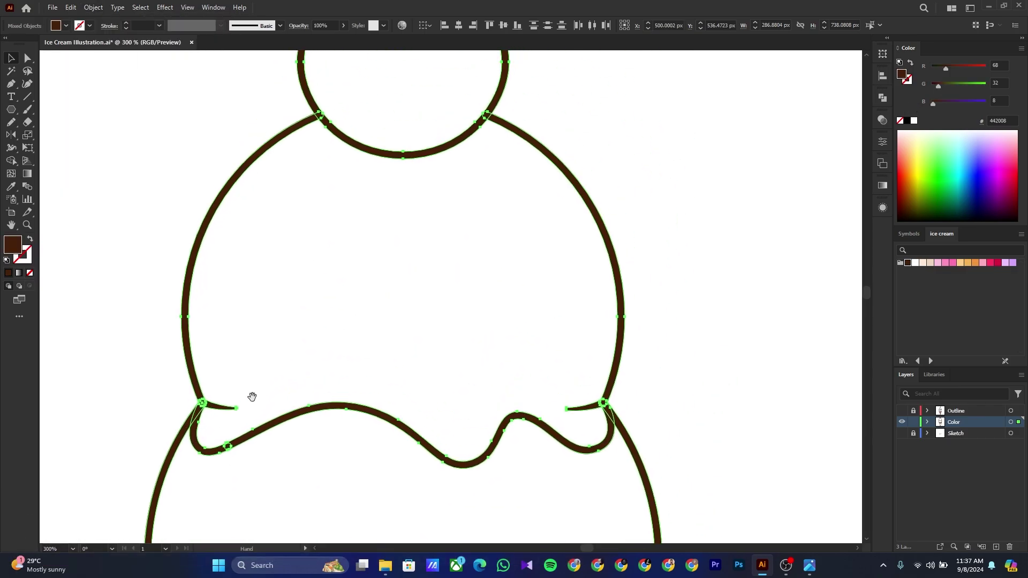
scroll(497, 217, up, 4)
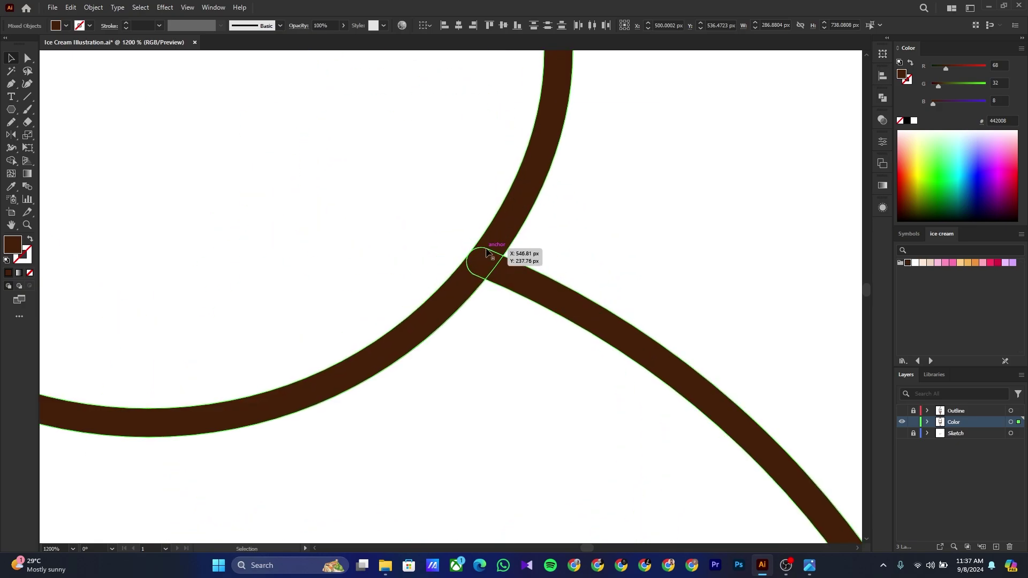
click(882, 96)
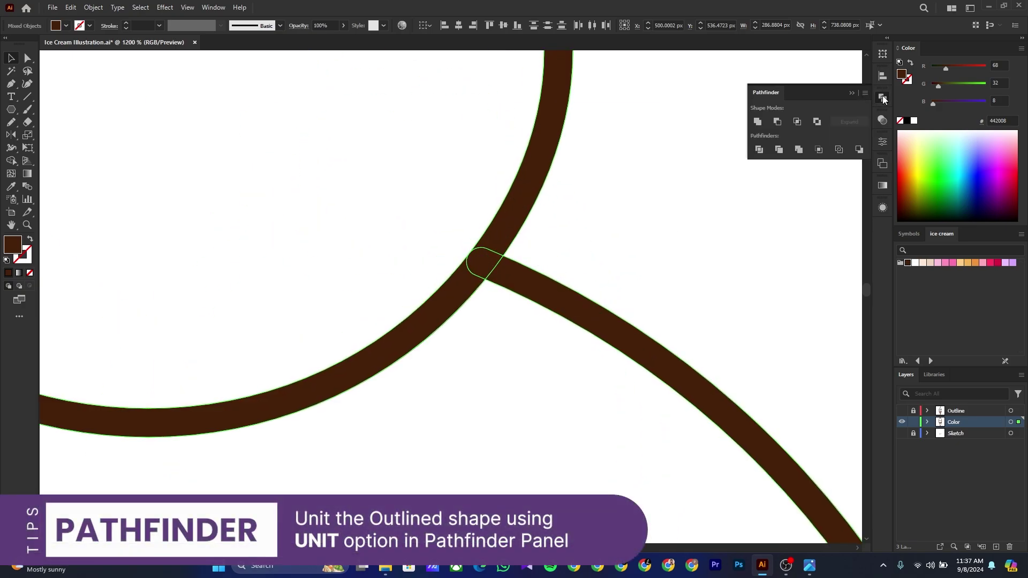
click(759, 124)
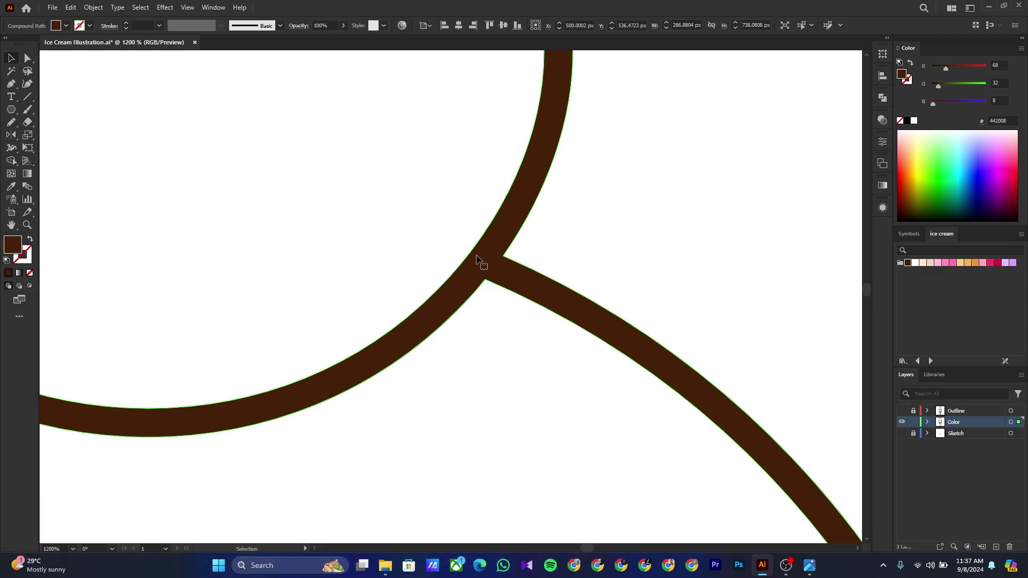
Release the united shape's compound path and delete the outer silhouette, leaving the separate inner shapes
right_click(541, 170)
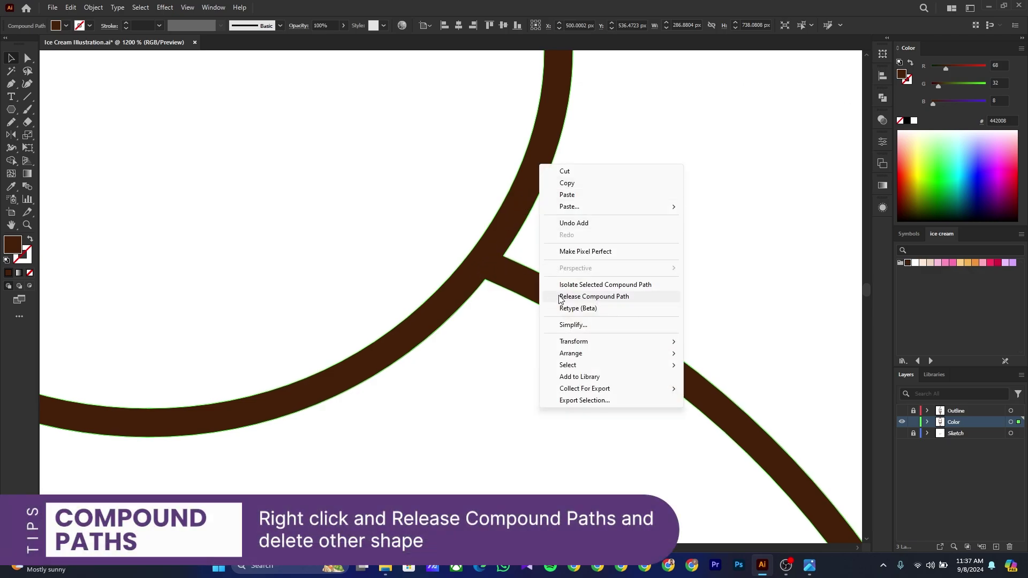
click(560, 295)
click(568, 173)
click(541, 160)
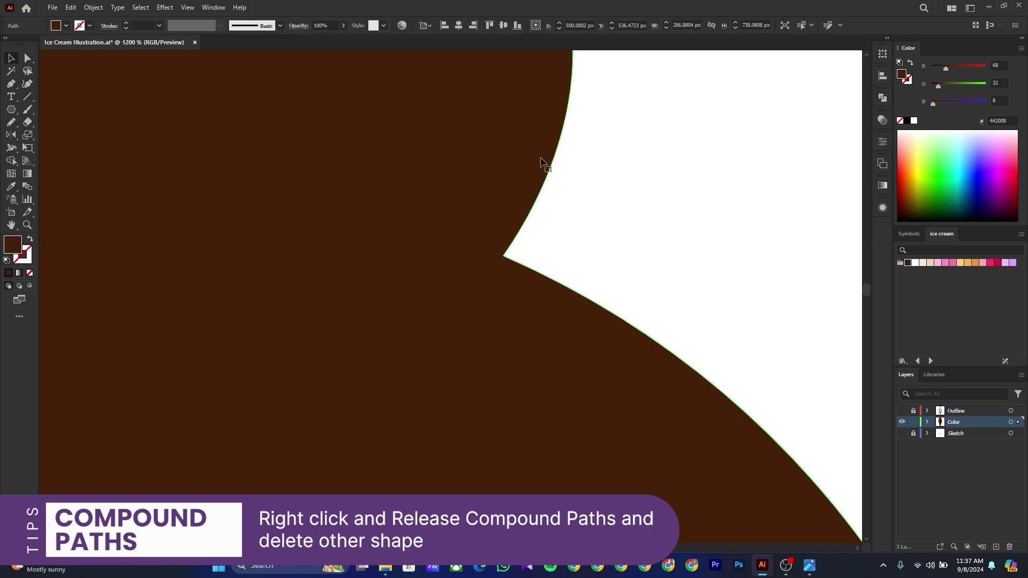
key(Delete)
scroll(577, 214, down, 4)
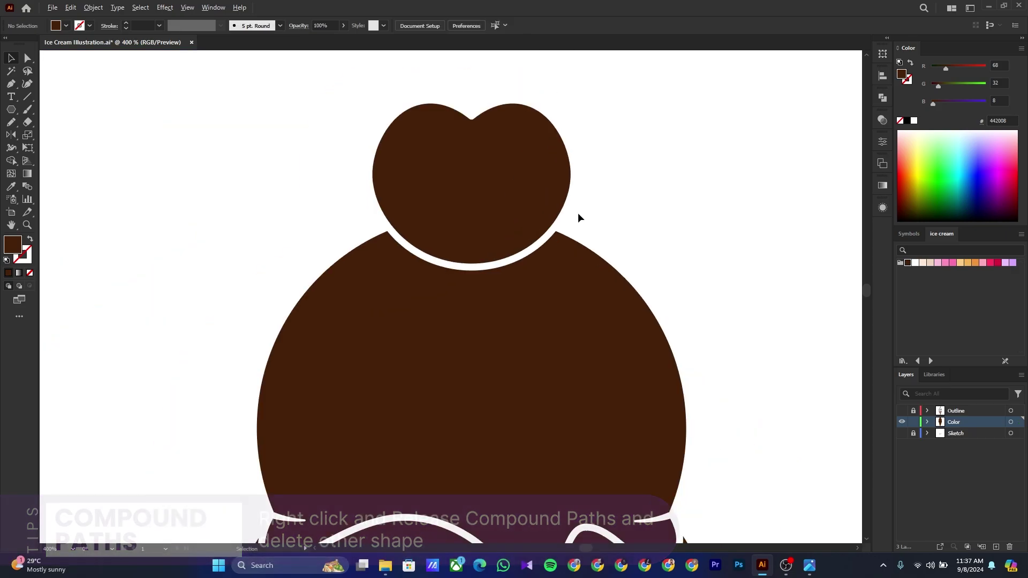
scroll(578, 214, down, 4)
drag(614, 260, 580, 227)
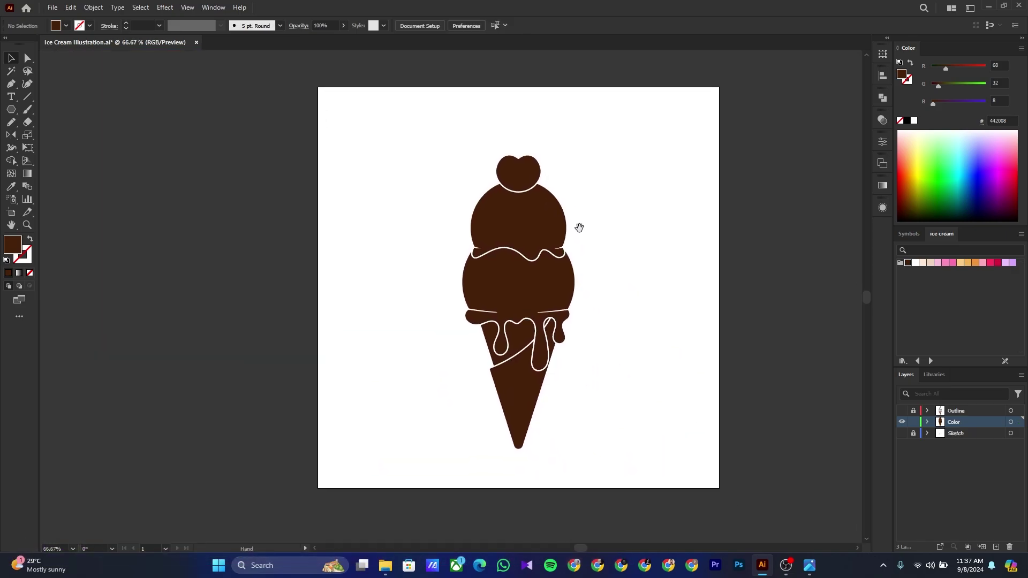
Fill all the inner shapes with the light orange FECD86 swatch and show the Outline layer again
drag(552, 406, 571, 454)
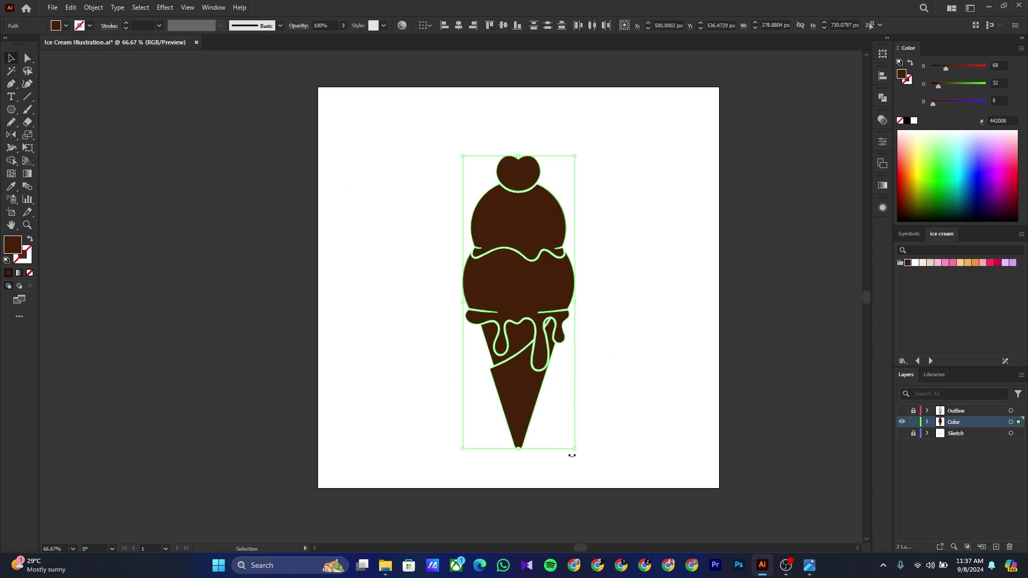
click(915, 263)
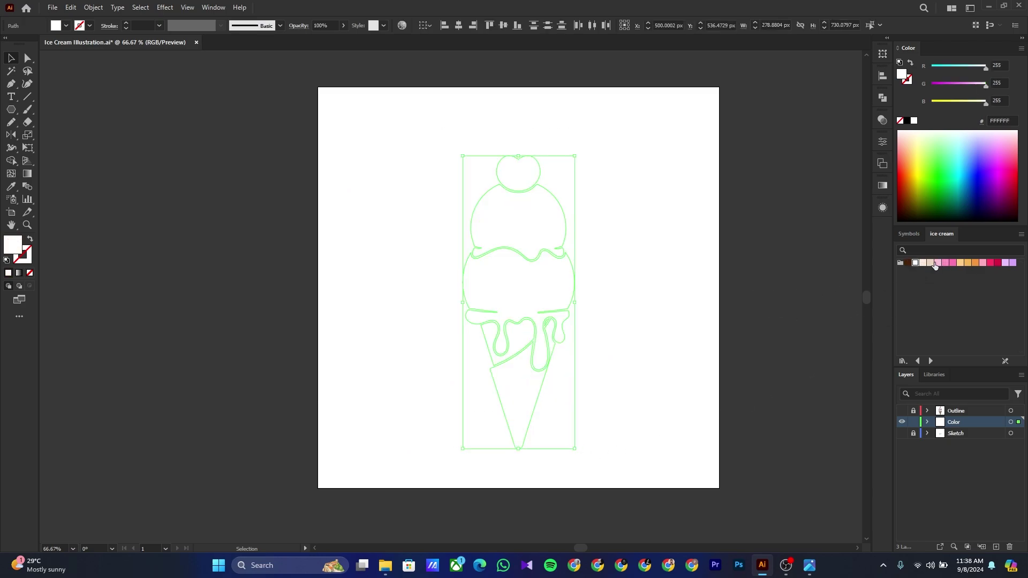
click(962, 263)
click(728, 235)
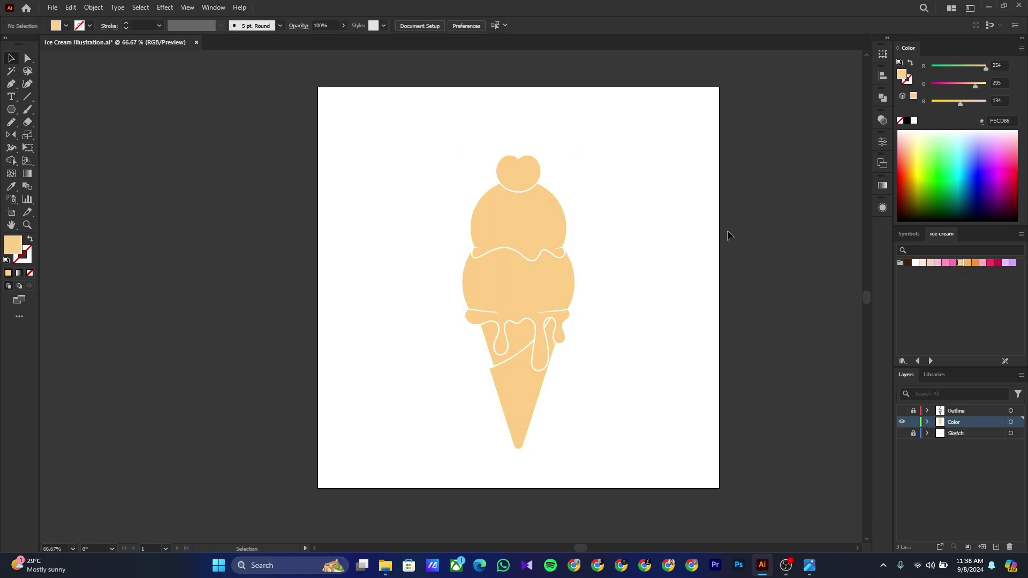
click(902, 413)
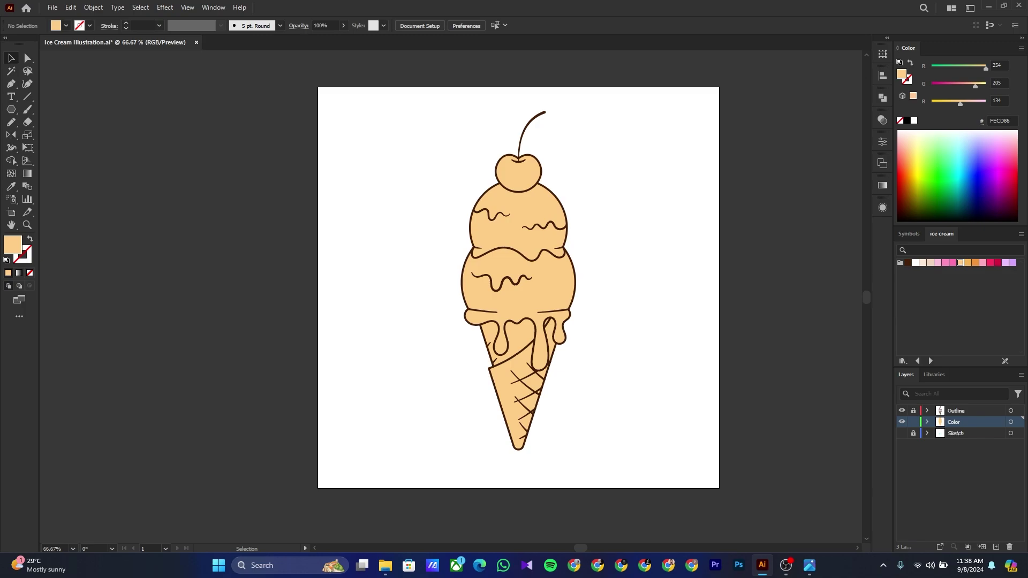
Fill the cherry with the pinkish red FF3260 swatch and the upper scoop with pale cream
click(518, 175)
click(990, 263)
click(560, 219)
click(922, 263)
Fill the lower scoop with pink and the cone pieces with the orange F4B456 swatch
click(557, 284)
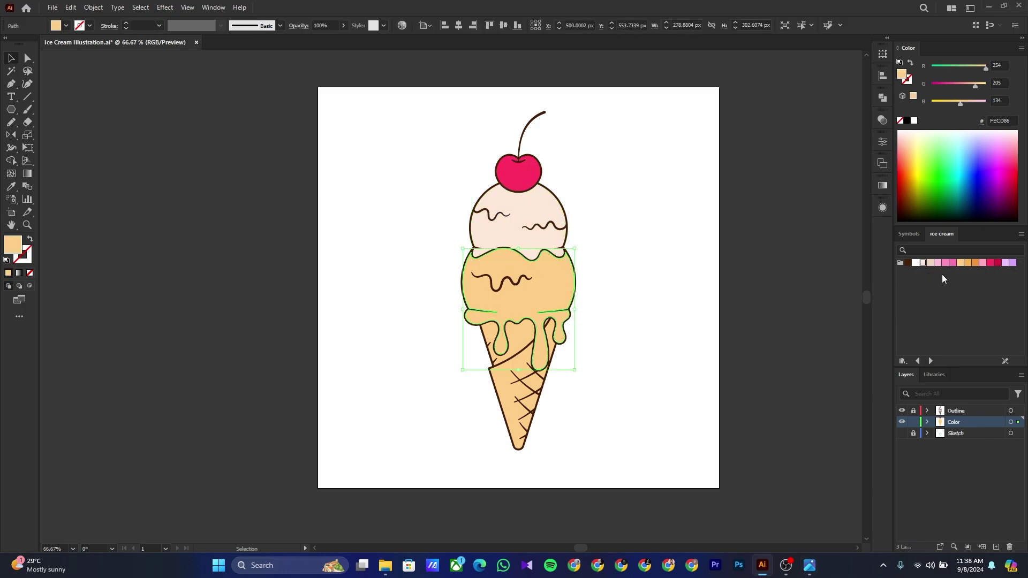
click(947, 263)
click(515, 407)
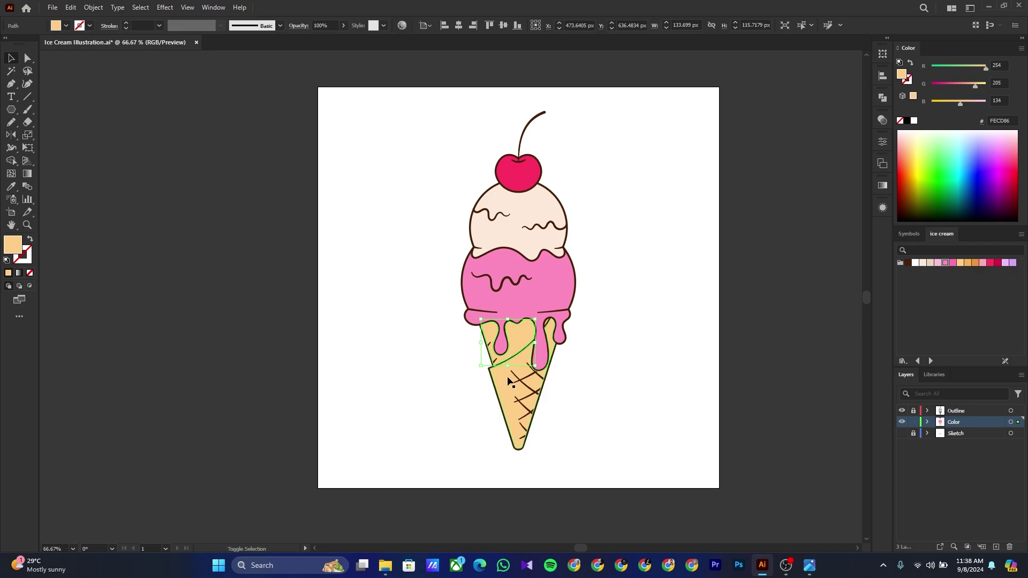
click(968, 263)
click(600, 299)
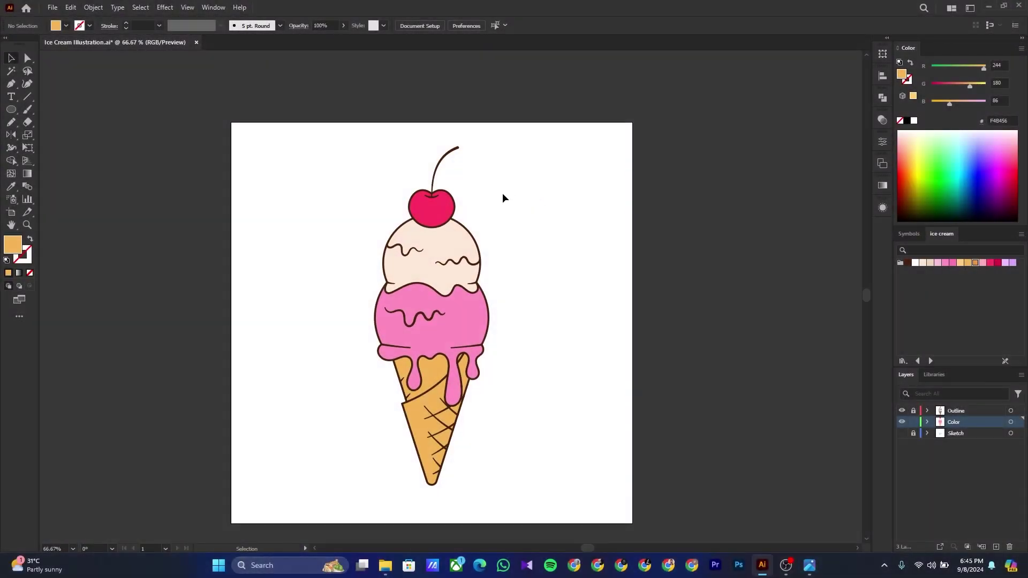
Copy the cherry's red fill shape and paste two copies in front of it
scroll(431, 176, up, 4)
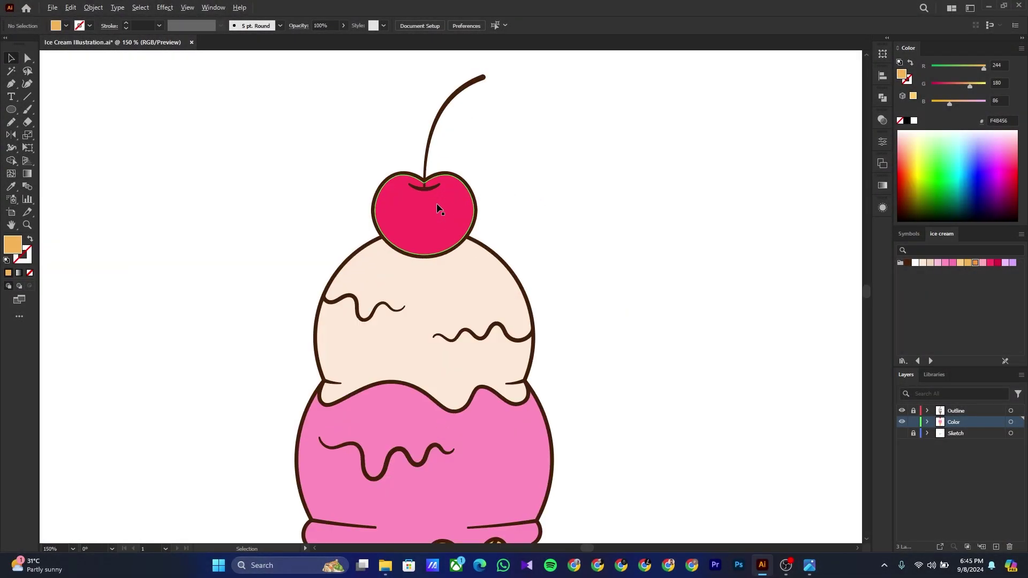
scroll(438, 209, up, 2)
click(423, 236)
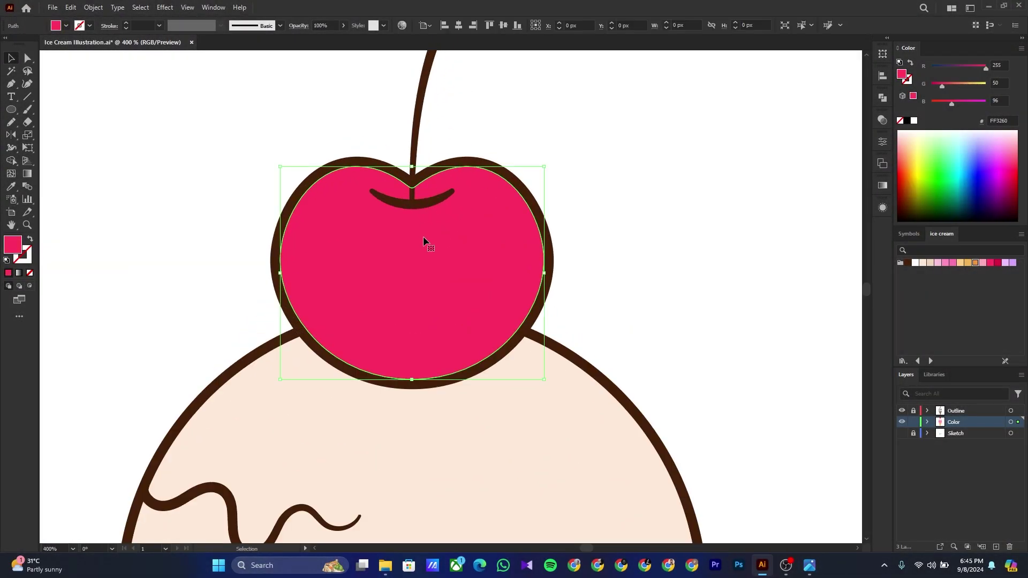
right_click(423, 237)
click(445, 244)
right_click(445, 243)
mouse_move(522, 275)
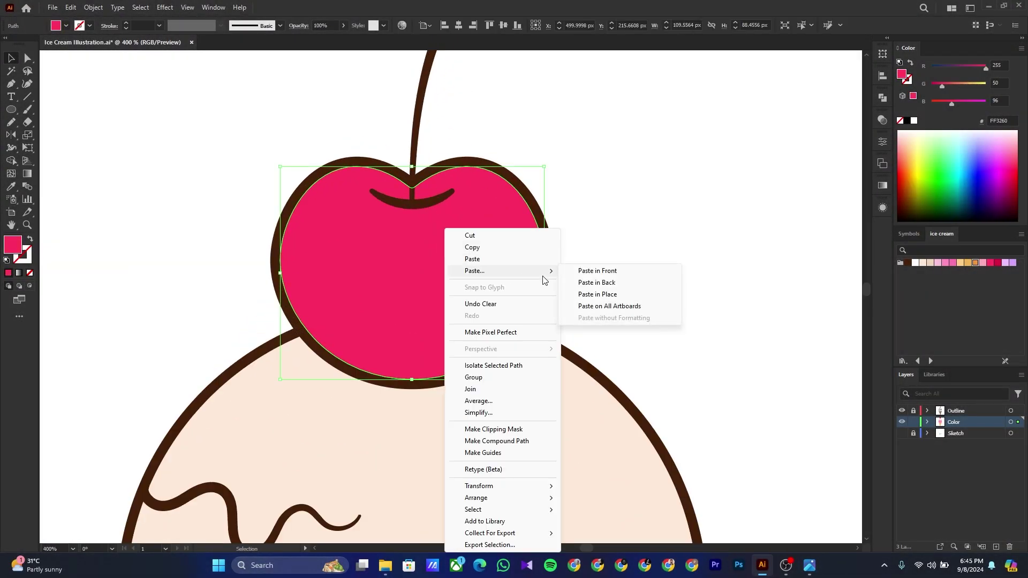
click(615, 273)
right_click(496, 229)
mouse_move(569, 272)
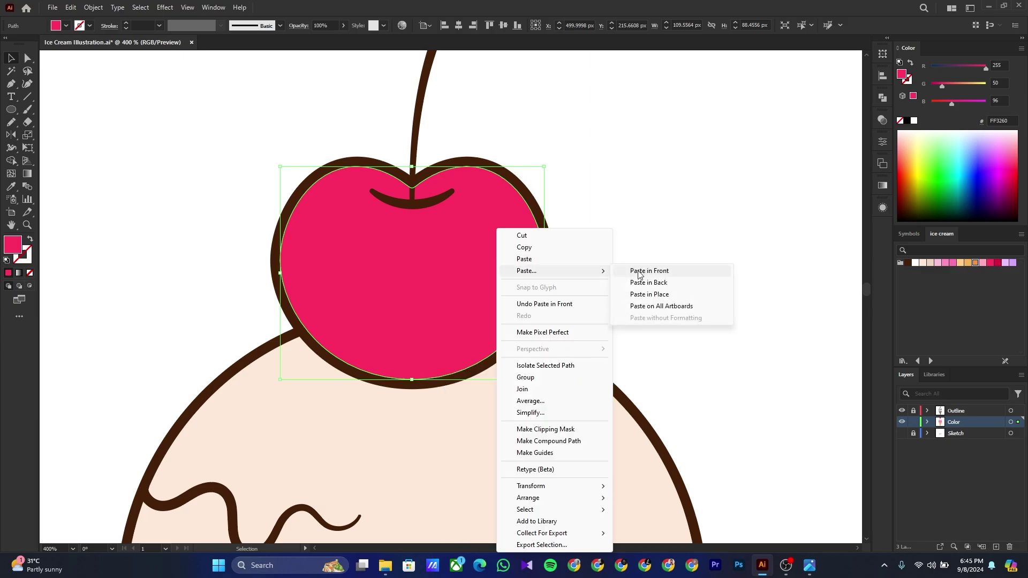
click(637, 274)
Raise and enlarge the top cherry copy, then subtract it from the copy beneath to leave a crescent along the cherry's base
drag(478, 234, 484, 191)
drag(545, 230, 522, 237)
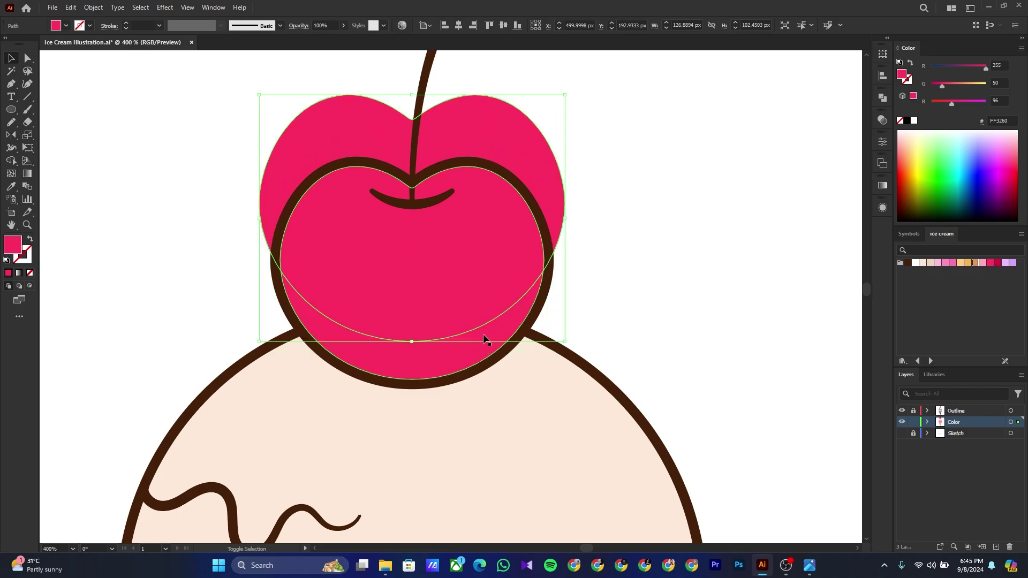
shift+click(484, 335)
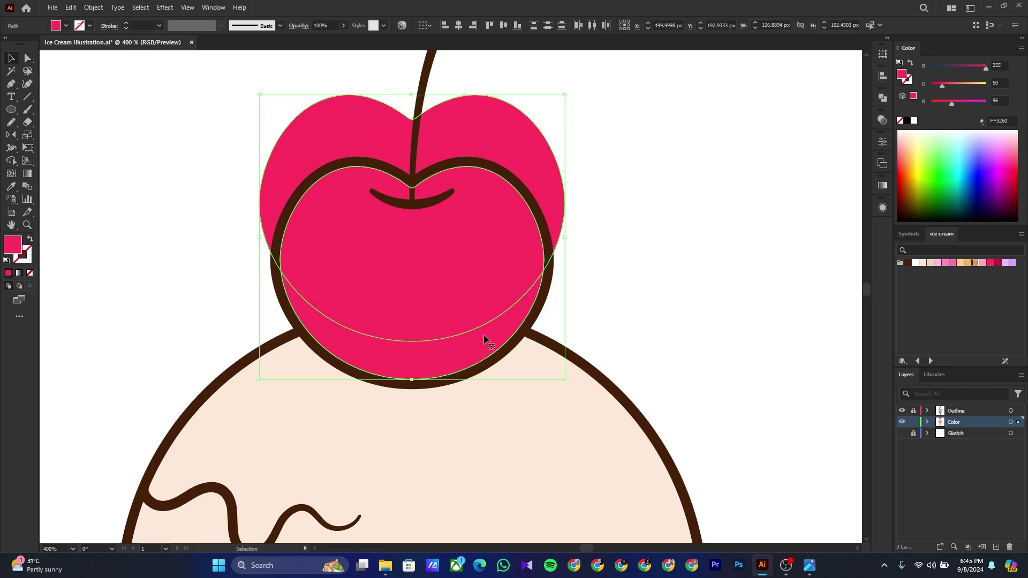
click(884, 99)
click(777, 122)
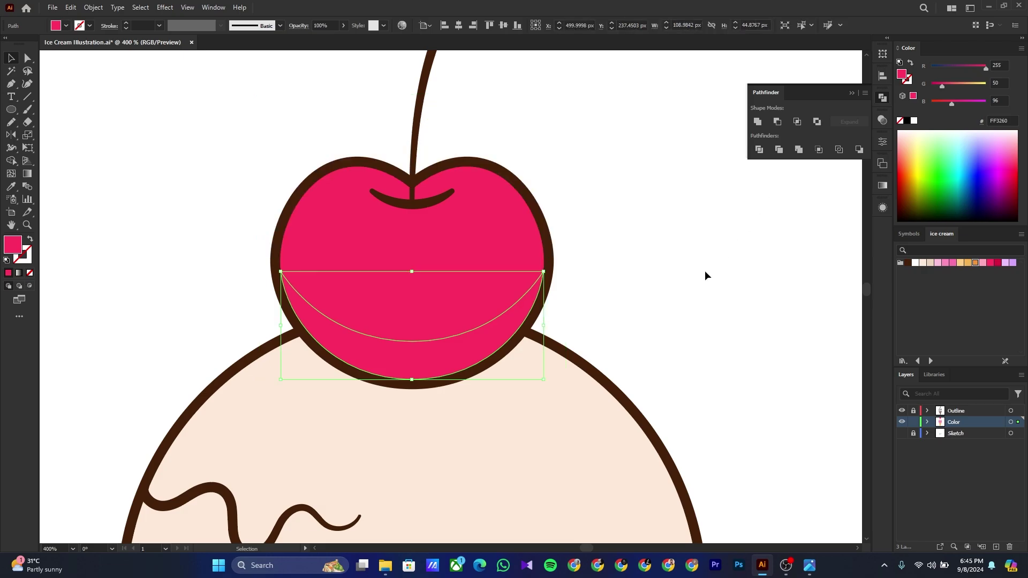
Fill the crescent with the dark red D50B41 swatch and draw a matching ellipse about 22 by 6 px in the stem dimple
click(997, 263)
click(652, 214)
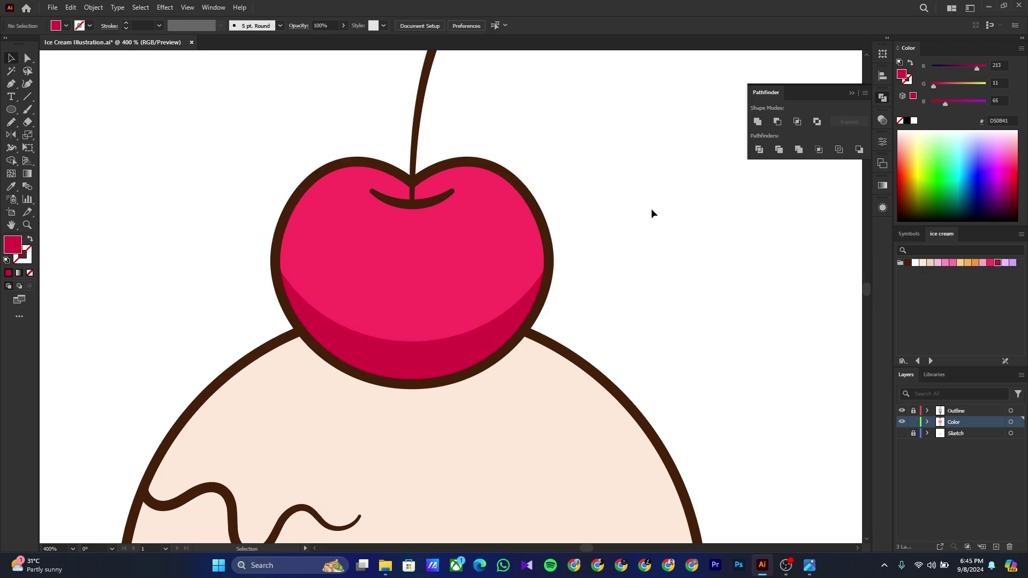
click(850, 97)
scroll(410, 195, up, 1)
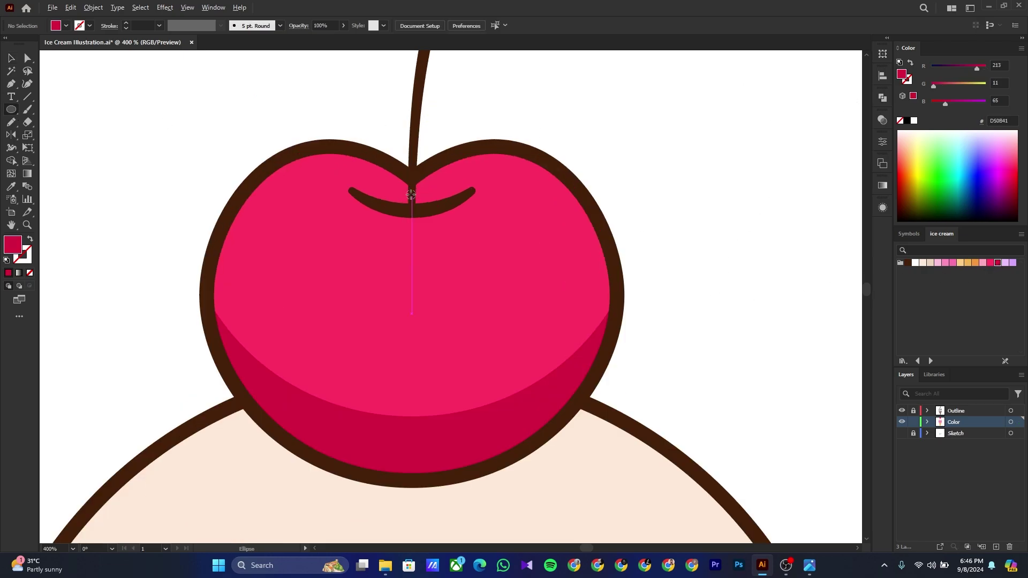
drag(439, 201, 462, 217)
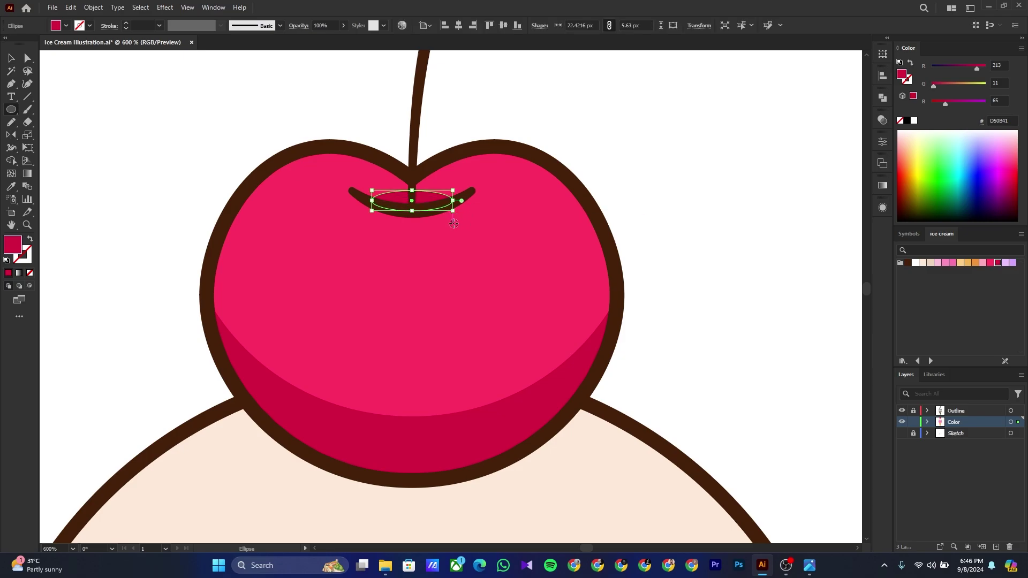
Draw an ellipse about 99 by 45 px over the cherry's base and fill it with the beige EDD3BC swatch
scroll(452, 220, down, 2)
drag(439, 324, 522, 333)
click(12, 59)
click(931, 263)
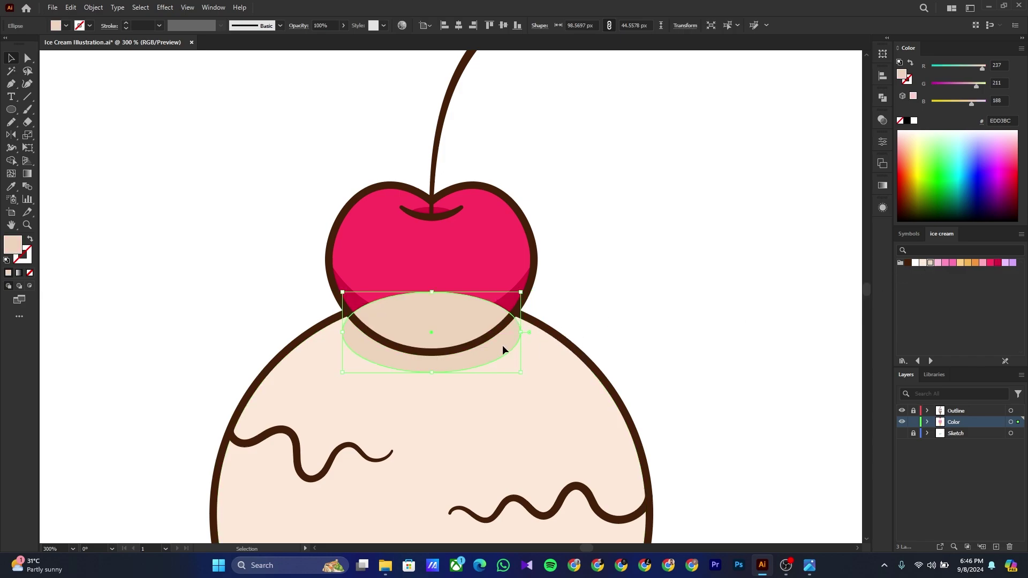
Select all the cherry's color shapes and bring them in front of the beige shadow ellipse
drag(556, 238, 497, 271)
drag(307, 275, 308, 275)
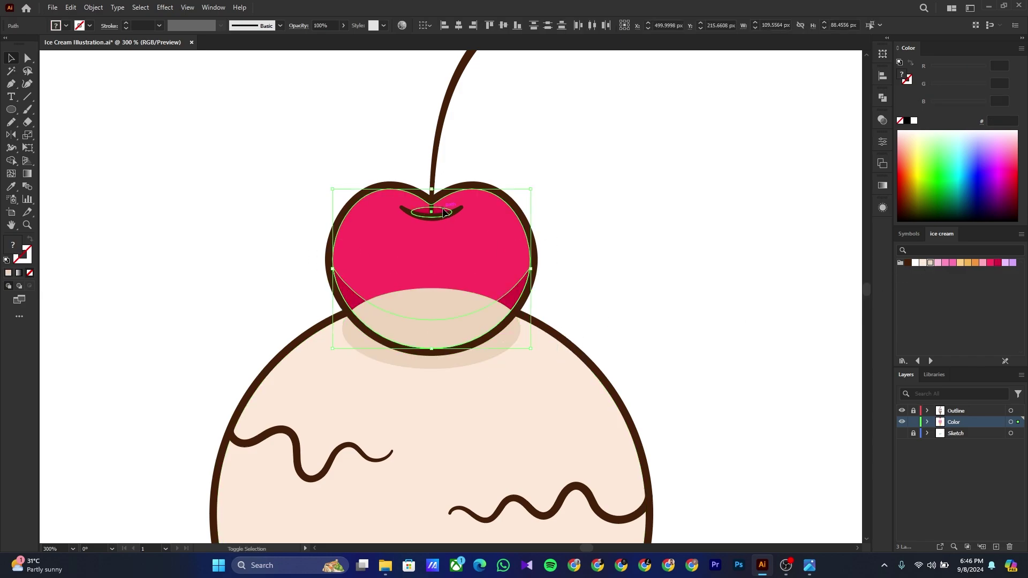
right_click(464, 211)
mouse_move(545, 456)
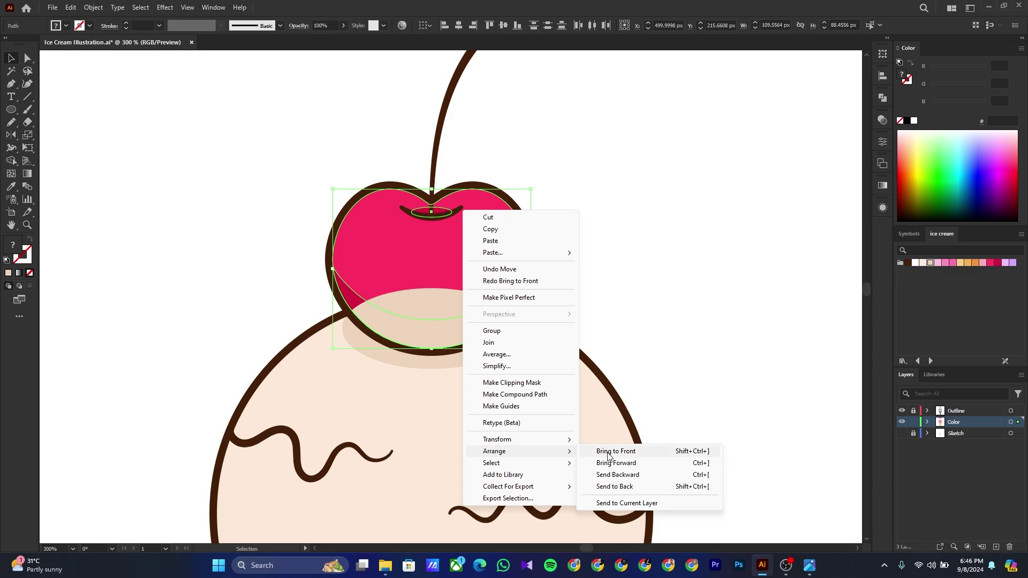
click(628, 452)
click(613, 301)
Trace a beige shadow's lower edge beneath the upper scoop's left drip line with the Pen tool, ending at the line's tip
scroll(630, 419, down, 3)
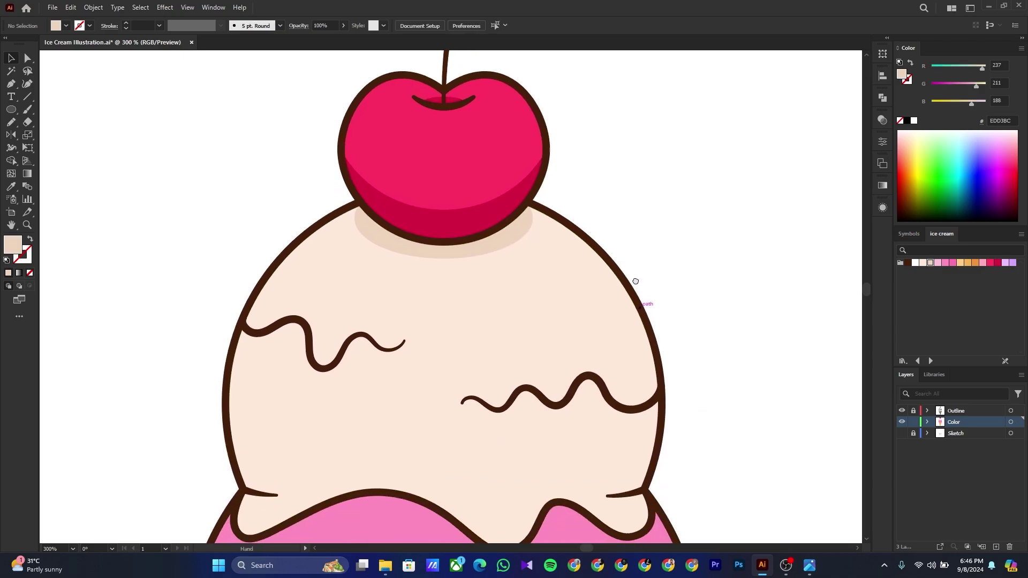
scroll(261, 346, up, 3)
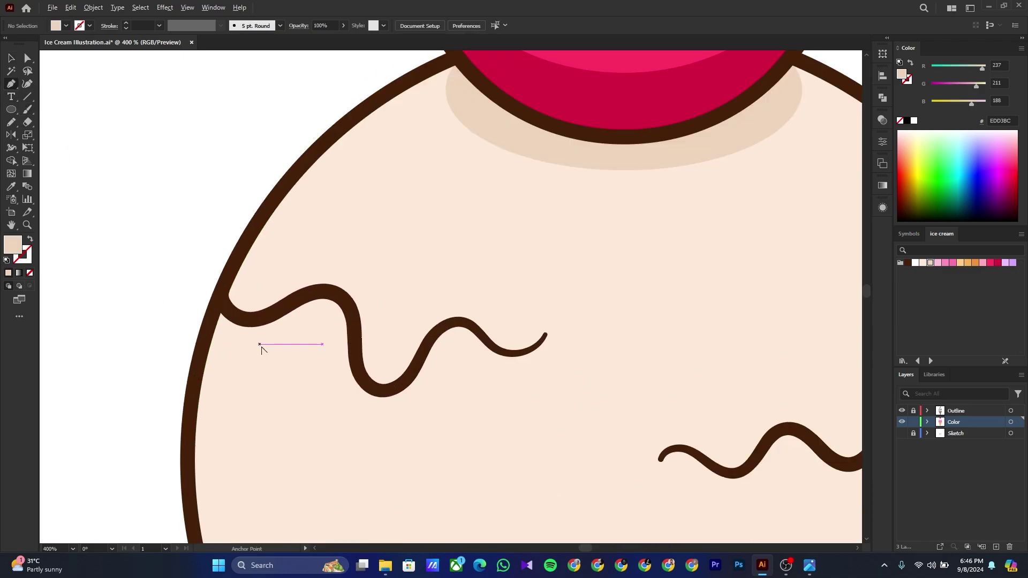
click(221, 311)
mouse_move(296, 320)
mouse_down()
mouse_move(328, 302)
mouse_move(349, 321)
mouse_up()
drag(361, 380, 371, 390)
mouse_move(463, 335)
mouse_down()
mouse_move(481, 333)
mouse_move(461, 324)
mouse_up()
scroll(488, 359, up, 1)
drag(497, 348, 509, 353)
drag(533, 365, 538, 316)
scroll(476, 356, up, 2)
click(544, 279)
Return the shadow path inside the left drip line's thickness and close it at the scoop's outline
drag(475, 331, 460, 332)
click(412, 312)
click(317, 247)
click(245, 268)
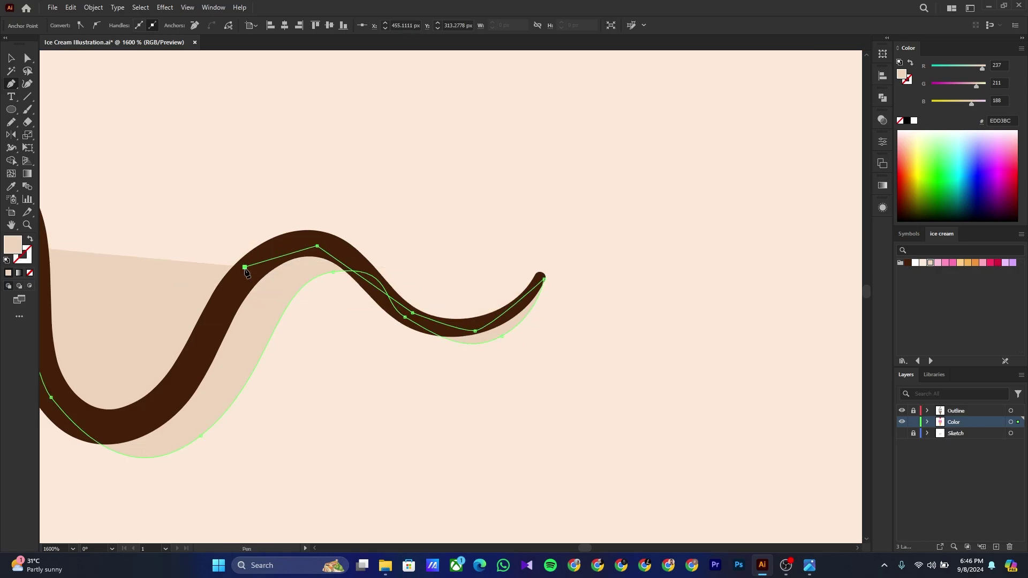
click(176, 385)
drag(126, 409, 415, 352)
click(385, 366)
click(336, 304)
click(307, 137)
click(244, 107)
drag(89, 185, 390, 237)
click(339, 239)
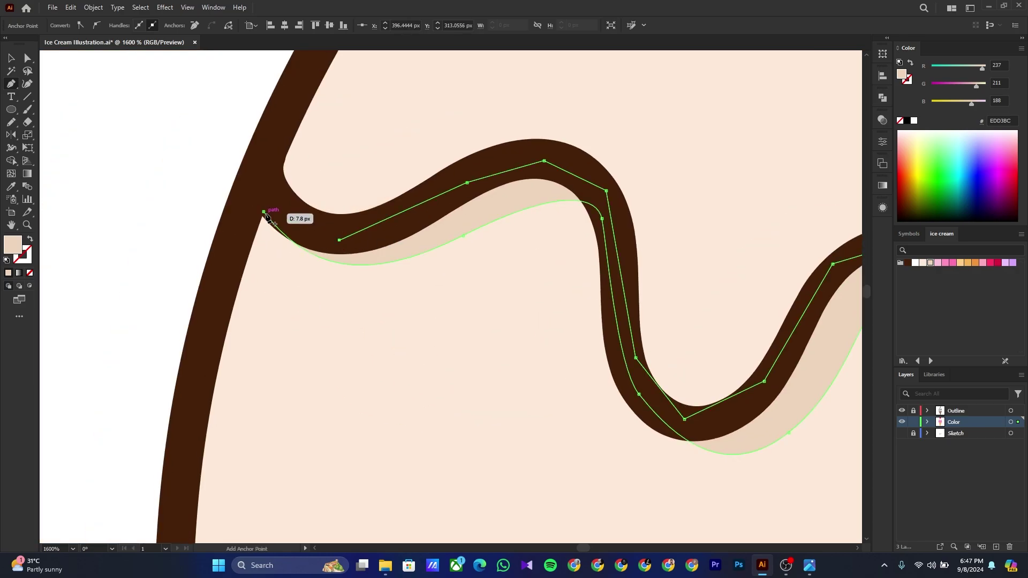
click(263, 211)
Refine the left drip shadow's anchors around the deep dip so its edge sits closer to the drip line
scroll(257, 228, down, 2)
ctrl+click(261, 234)
ctrl+click(360, 230)
ctrl+click(446, 292)
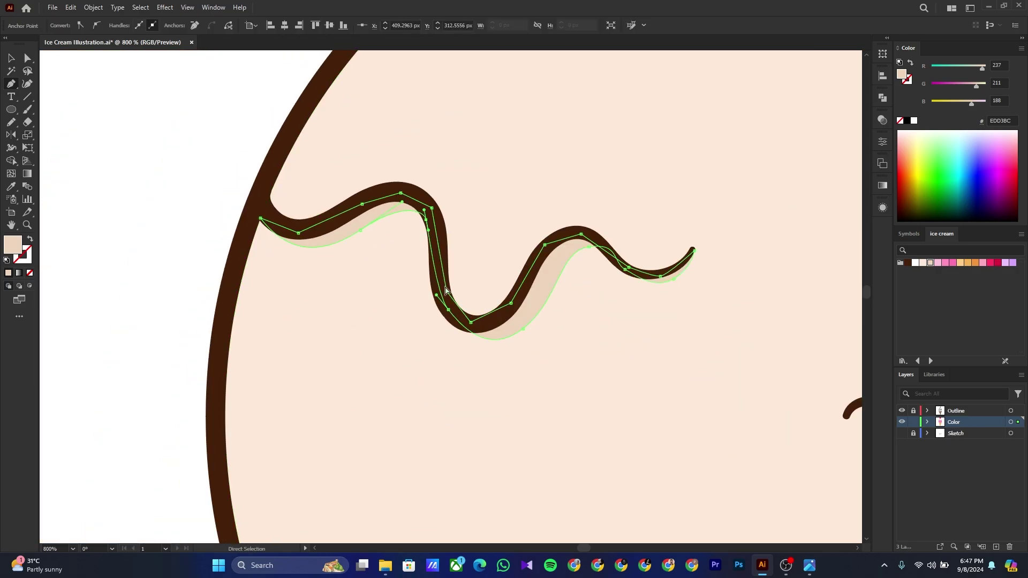
mouse_move(521, 331)
mouse_down()
mouse_move(484, 351)
mouse_move(513, 330)
mouse_up()
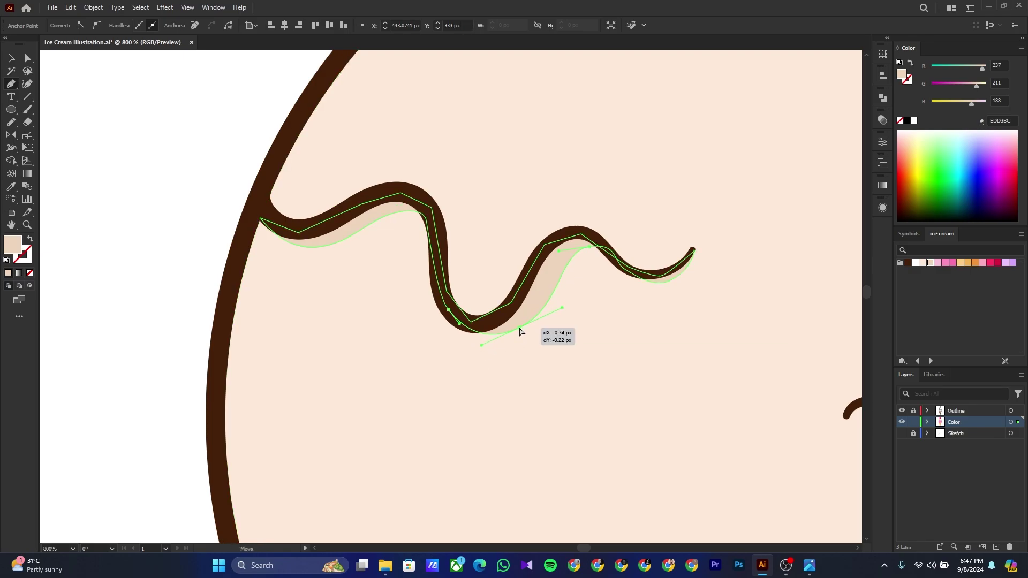
Trace a beige shadow's lower edge beneath the upper scoop's right drip line, from its tip to the last trough
scroll(547, 254, down, 3)
scroll(422, 305, up, 4)
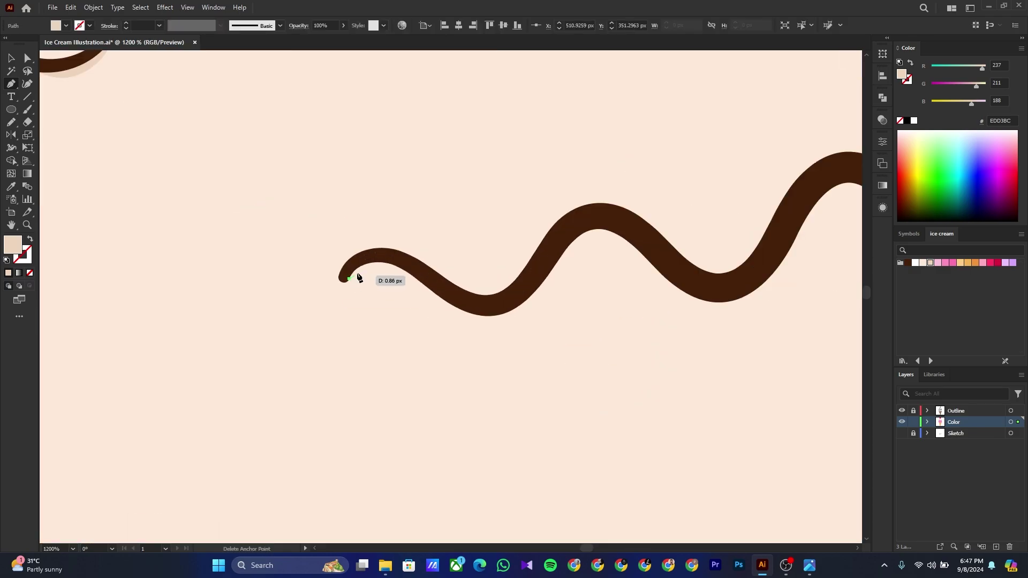
click(412, 278)
click(439, 293)
click(467, 310)
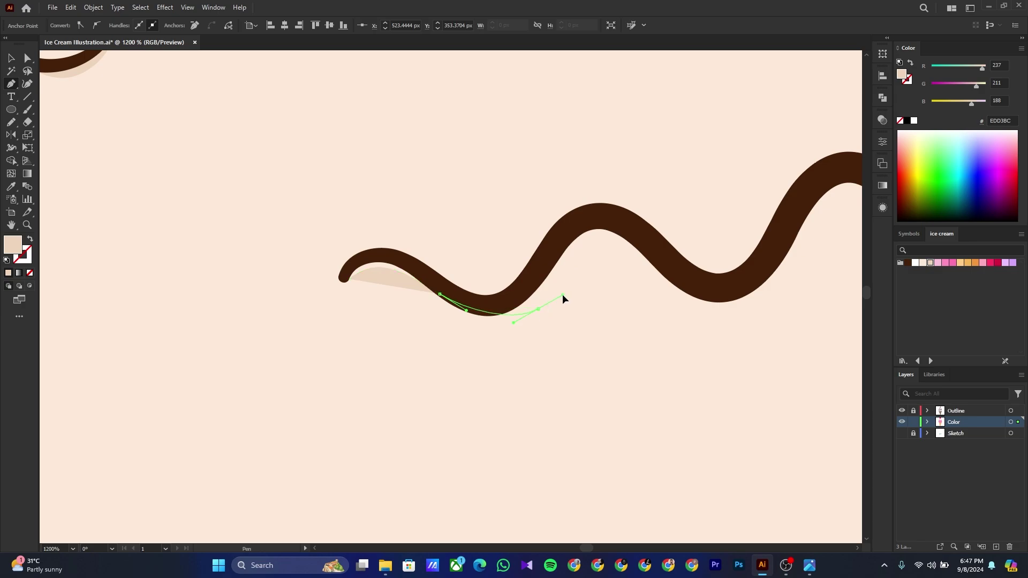
drag(667, 238, 671, 243)
drag(704, 285, 516, 362)
key(ctrl+z)
drag(545, 330, 519, 351)
drag(634, 259, 686, 300)
drag(681, 345, 453, 364)
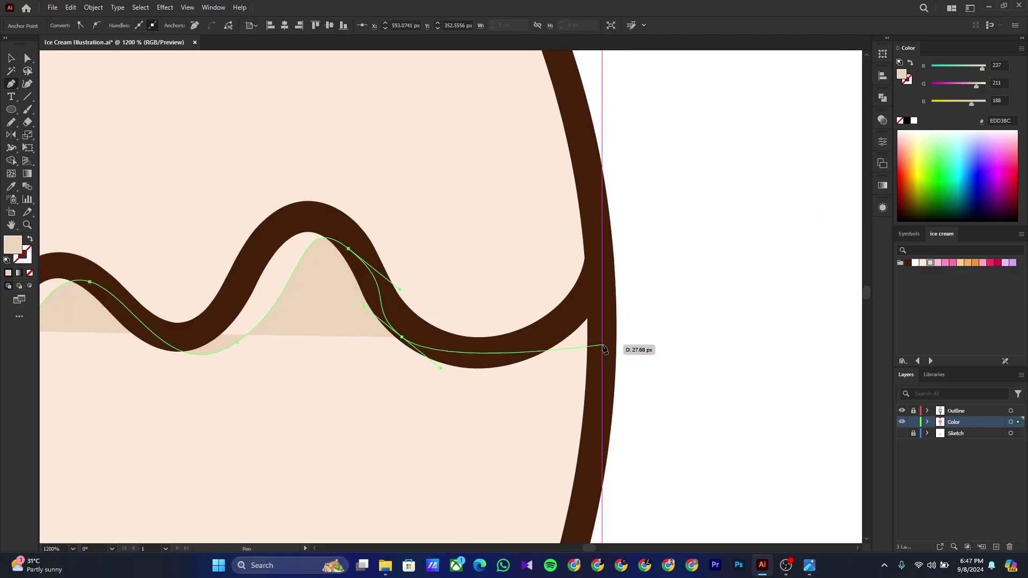
Extend the right drip shadow around the last trough to the scoop's outline and turn it up to the drip line
drag(602, 344, 693, 287)
click(602, 344)
click(592, 292)
key(ctrl+z)
key(ctrl+z)
click(602, 344)
click(587, 294)
Return the shadow path inside the right drip line's thickness and close it at the line's tip
click(495, 352)
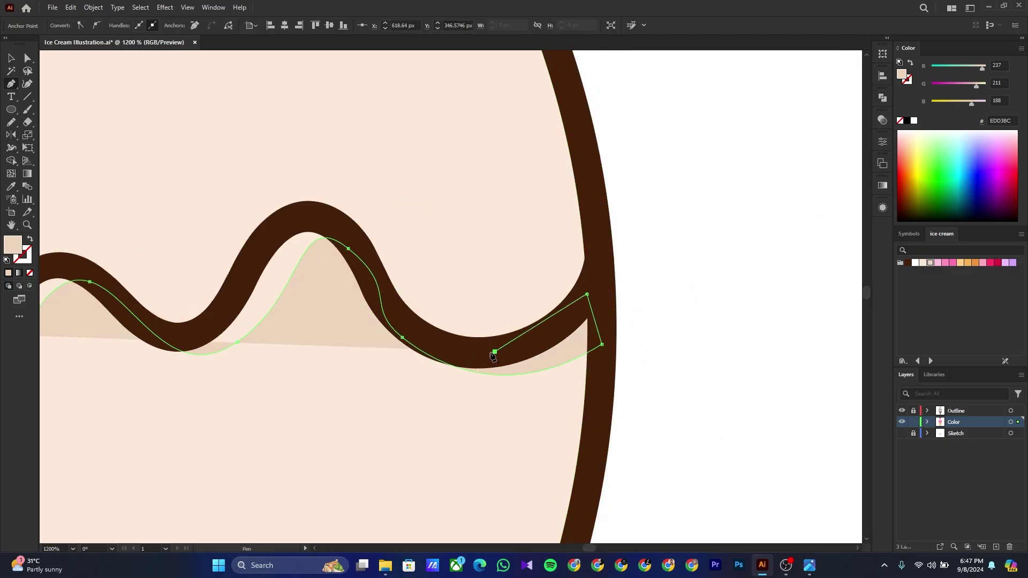
click(412, 336)
click(315, 212)
key(space)
drag(266, 225, 507, 220)
click(498, 253)
click(435, 327)
click(407, 330)
click(306, 258)
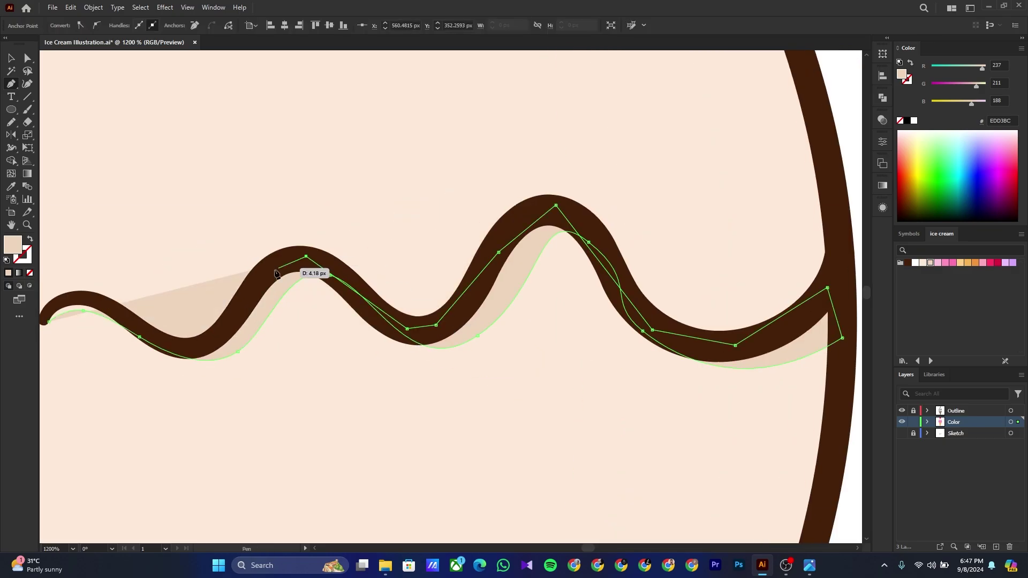
click(267, 273)
click(211, 338)
drag(143, 347, 364, 333)
click(268, 309)
Draw a closed beige shape with a downward-curved top edge across the upper scoop's lower part, extending past its outline
key(ctrl+minus)
key(ctrl+minus)
key(ctrl+minus)
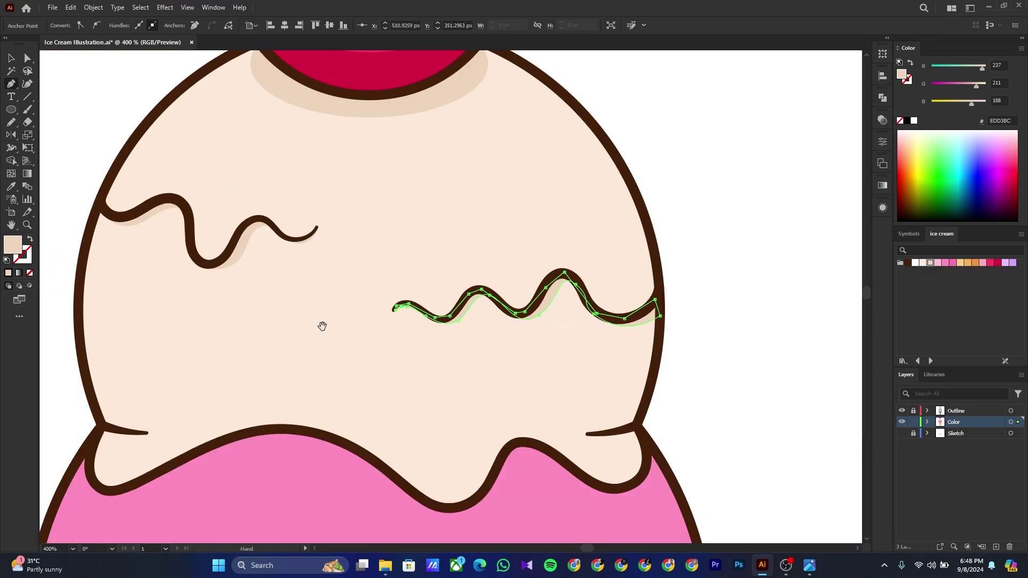
click(118, 345)
click(683, 344)
drag(406, 345, 400, 369)
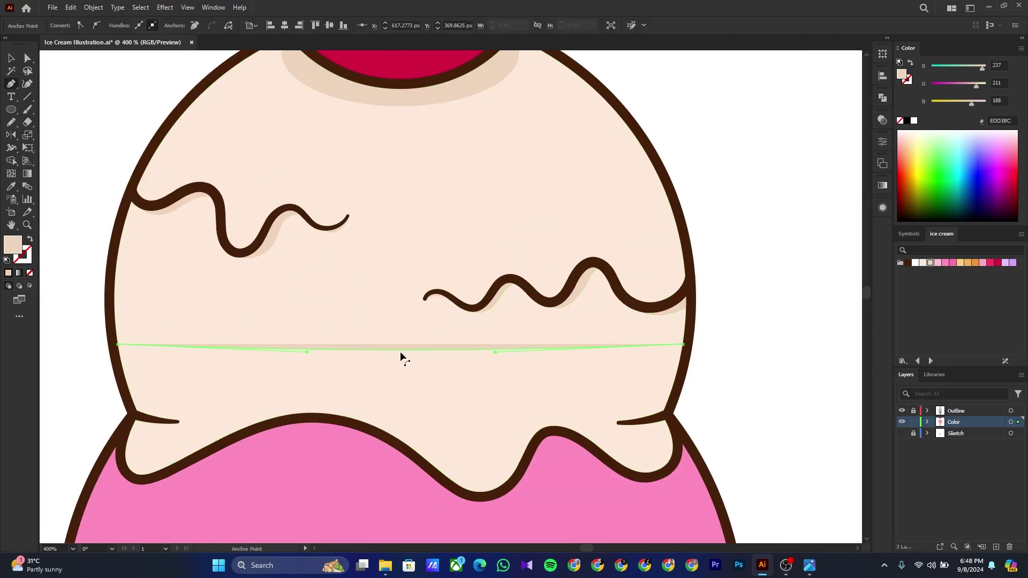
drag(525, 428, 501, 363)
click(723, 407)
click(598, 506)
click(298, 464)
drag(131, 451, 337, 445)
click(224, 438)
click(247, 318)
click(300, 273)
Trim the beige shape to the upper scoop's fill by removing the outside region with the Shape Builder tool
ctrl+shift+click(327, 252)
click(11, 160)
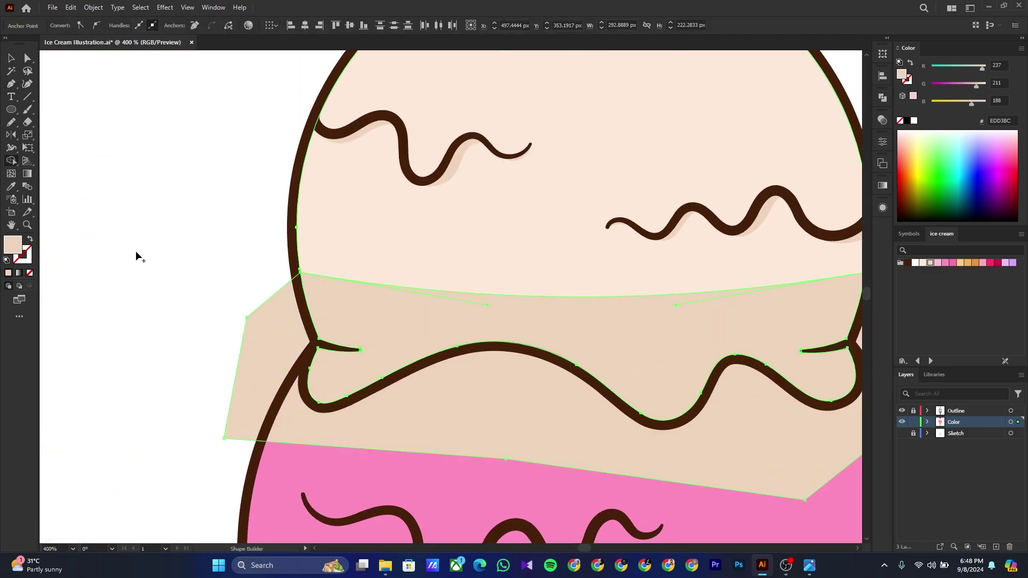
alt+click(254, 349)
key(v)
click(220, 351)
drag(332, 363, 218, 174)
drag(283, 128, 264, 258)
Offset the upper scoop's cream fill path by 12 px with miter joins
click(299, 192)
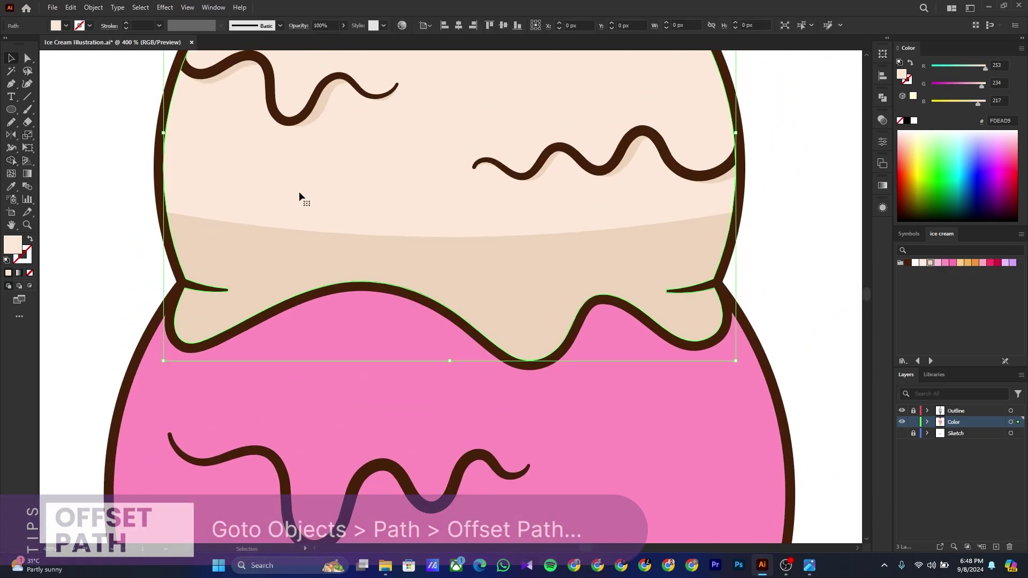
click(93, 7)
mouse_move(142, 280)
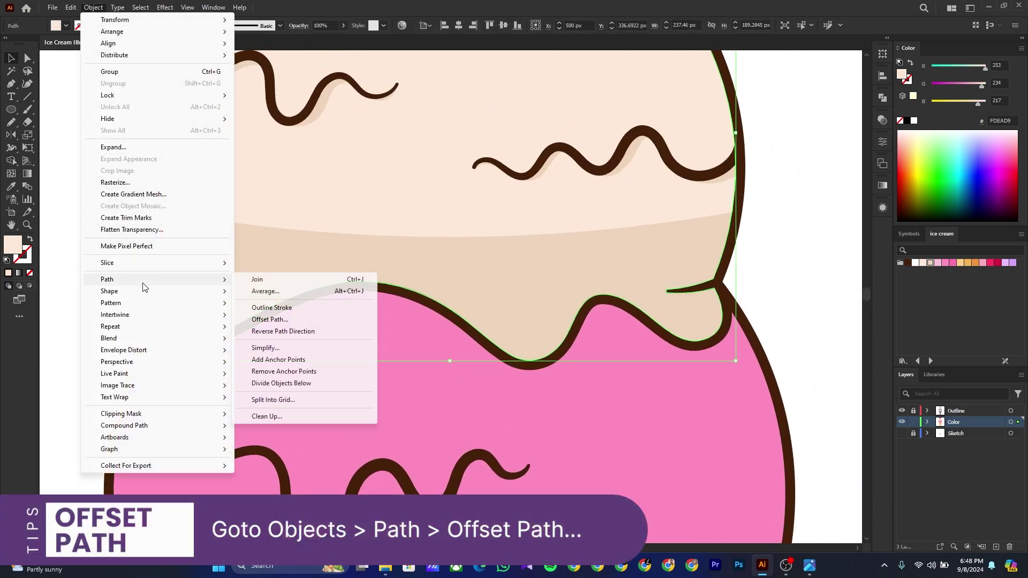
click(270, 320)
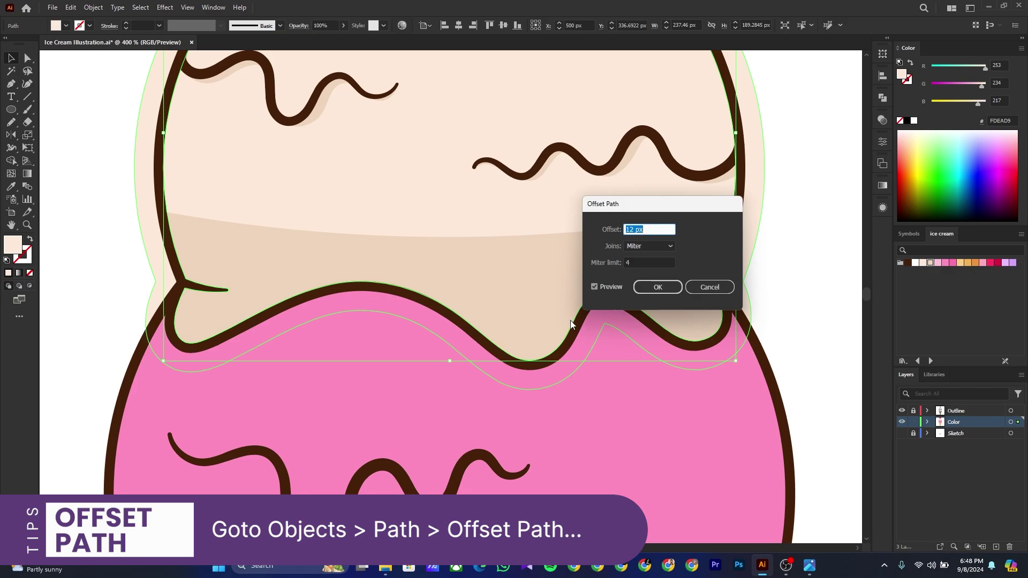
click(658, 288)
Cut the offset scoop shape and paste it in front of the other color shapes
click(70, 7)
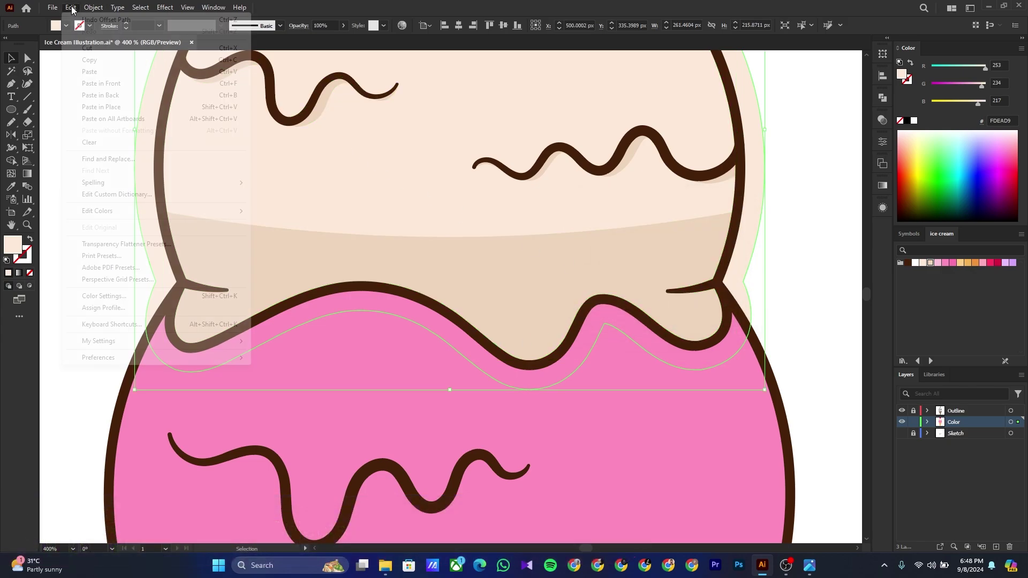
click(84, 49)
click(70, 6)
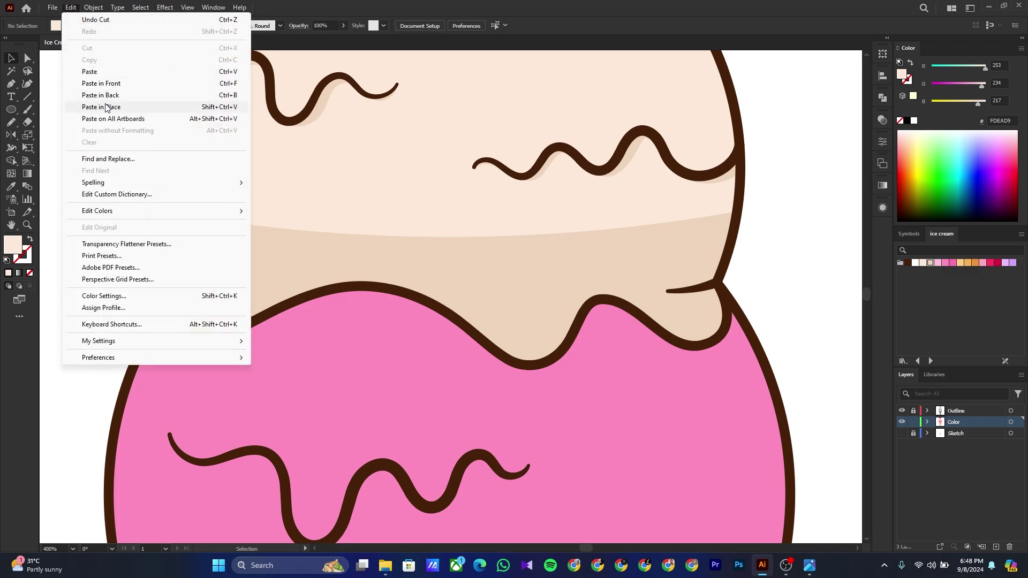
click(108, 84)
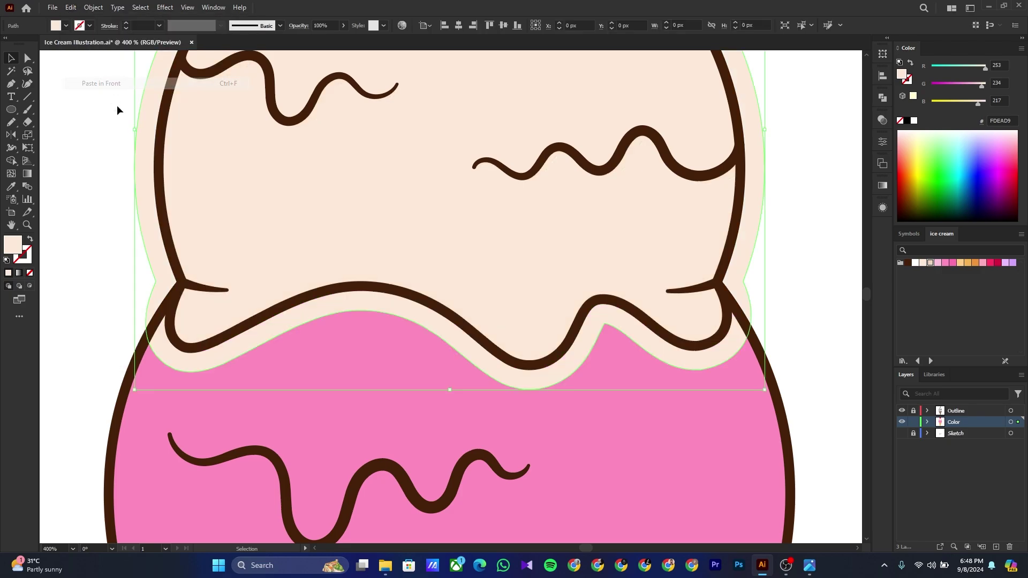
Trim the offset shape against the lower scoop with the Shape Builder tool and fill the remaining shadow with pink FB72B0
shift+click(263, 359)
click(10, 161)
click(169, 264)
click(11, 58)
click(240, 372)
click(953, 262)
click(785, 303)
Start a pink shadow path at the left end of the lower scoop's drip line and trace beneath its first waves
drag(764, 420, 757, 244)
click(11, 84)
scroll(158, 272, up, 2)
drag(168, 242, 179, 266)
key(ctrl+z)
click(174, 247)
drag(239, 302, 289, 308)
drag(365, 296, 404, 312)
click(404, 355)
Continue the pink shadow's lower edge beneath the remaining waves of the lower scoop's drip line
drag(407, 359, 330, 266)
drag(485, 309, 496, 276)
drag(549, 228, 576, 239)
drag(623, 305, 668, 308)
drag(684, 284, 603, 329)
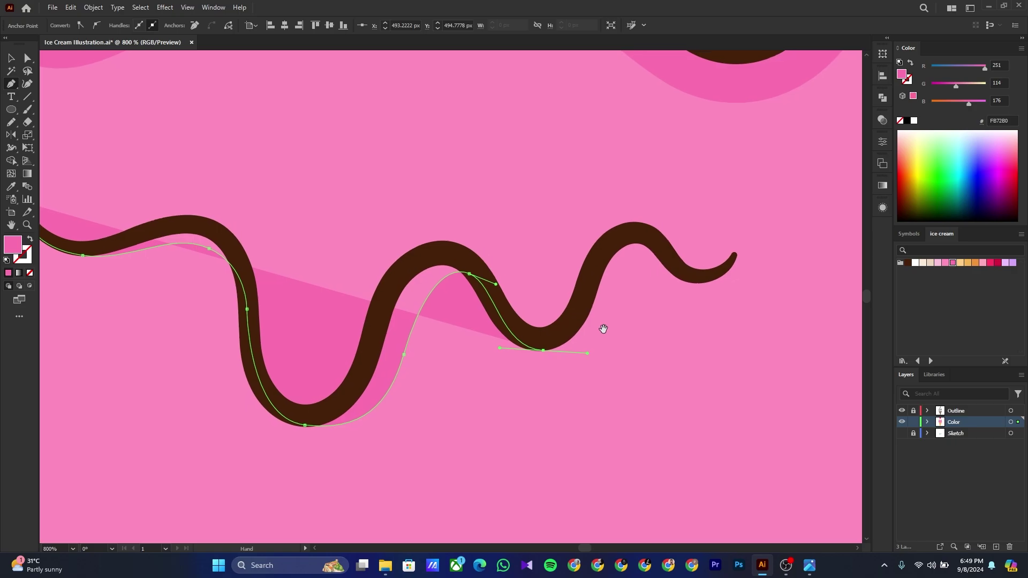
drag(639, 248, 663, 251)
drag(700, 283, 740, 235)
Carry the pink shadow's lower edge to the drip line's right end and trace back under the outline to the deepest wave
scroll(737, 249, up, 2)
click(738, 262)
click(695, 293)
click(645, 306)
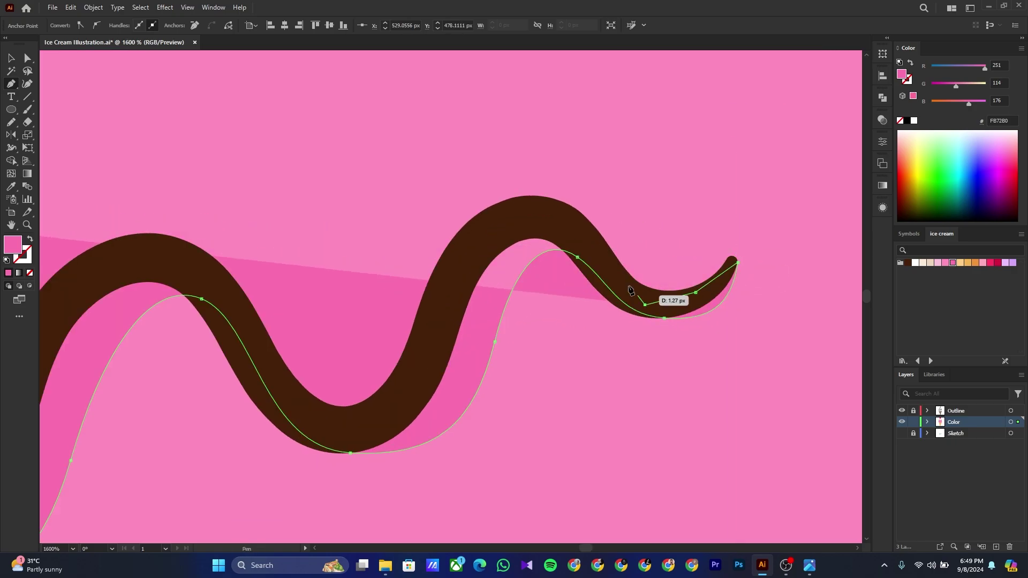
click(548, 219)
click(468, 252)
click(393, 398)
click(326, 427)
click(163, 250)
drag(74, 288, 446, 229)
click(445, 230)
click(331, 488)
drag(242, 521, 498, 407)
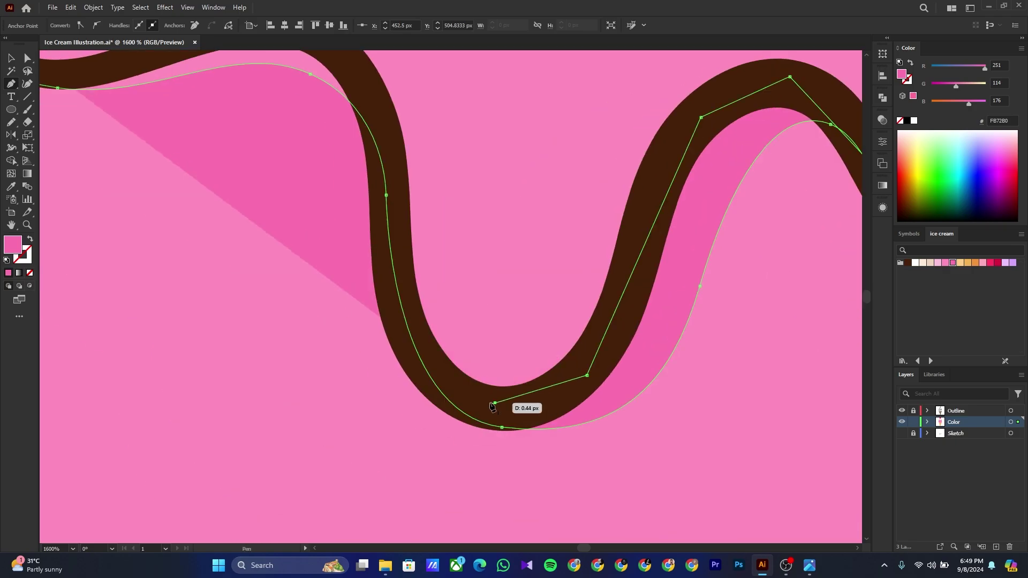
Trace back under the outline through the remaining left waves and close the pink drip-line shadow at its starting point
click(446, 384)
drag(352, 82, 428, 249)
click(480, 418)
key(ctrl+z)
click(484, 458)
click(418, 215)
click(336, 187)
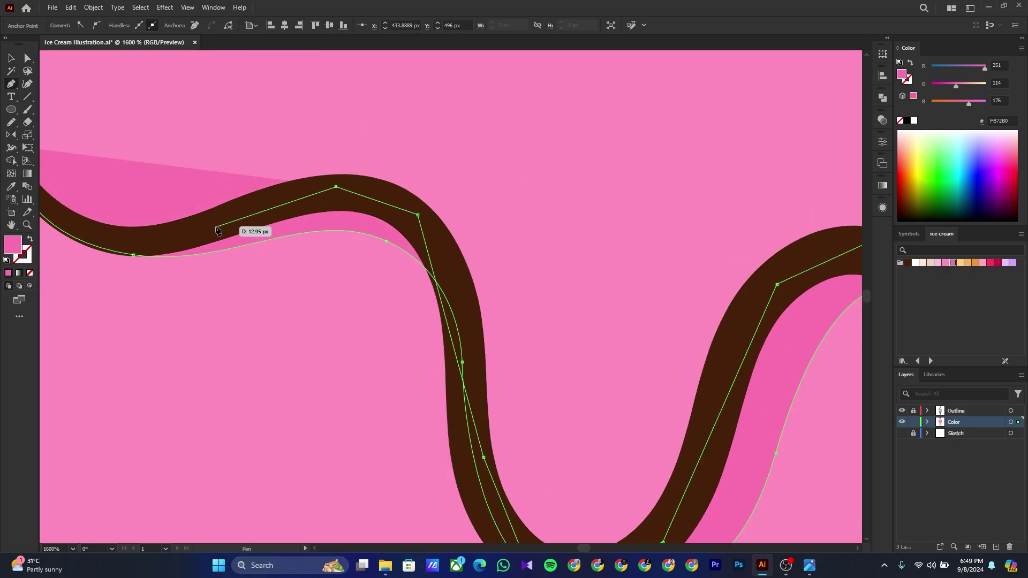
click(216, 227)
drag(213, 228, 427, 234)
click(313, 244)
click(243, 189)
drag(443, 274, 489, 280)
key(ctrl+shift+a)
Draw a closed pink shadow shape with a downward-curved upper edge across the lower scoop, enclosing the scoop's lower rim and drips
scroll(548, 312, down, 5)
drag(600, 383, 350, 301)
click(203, 311)
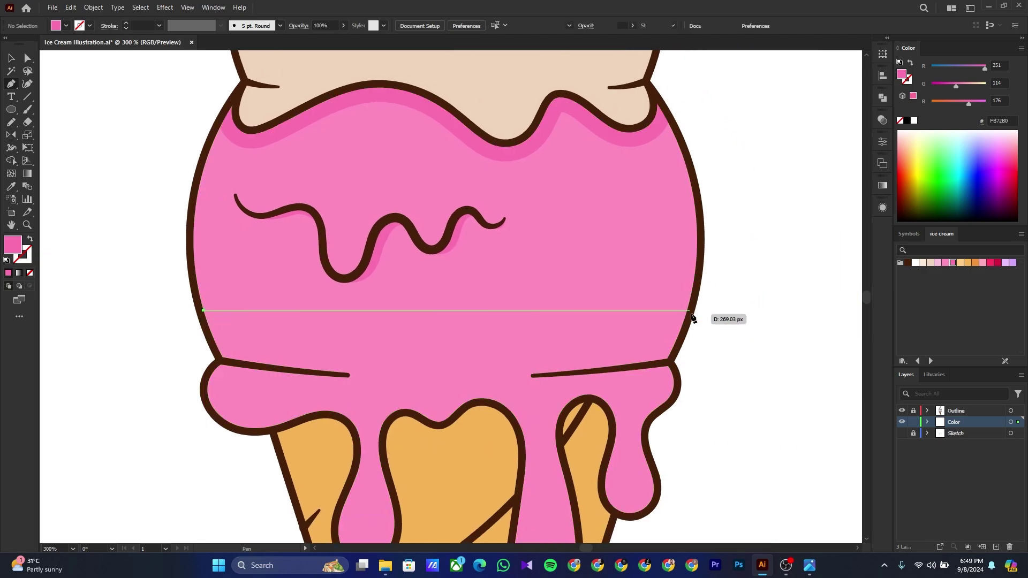
click(688, 315)
drag(441, 311, 441, 330)
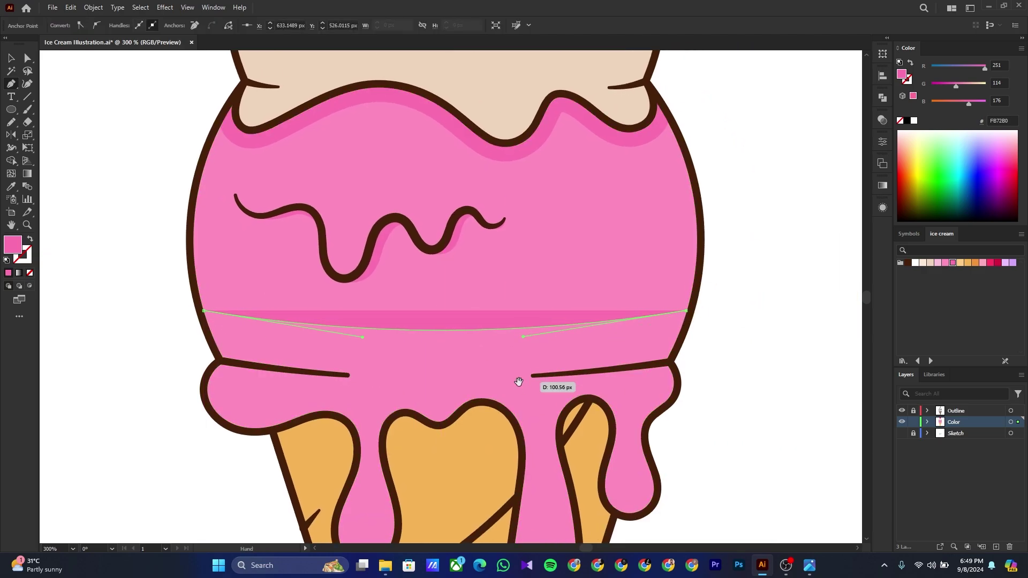
drag(519, 382, 498, 188)
click(693, 356)
click(568, 470)
click(350, 470)
click(182, 323)
click(133, 201)
click(182, 118)
Trim the shadow's excess outside the lower scoop and its drips with the Shape Builder tool
ctrl+shift+click(230, 114)
key(shift+m)
alt+click(222, 292)
key(ctrl+shift+a)
Offset the lower scoop's base shape outward, then cut the offset copy and paste it in front of the other color shapes
drag(388, 427, 378, 263)
key(ctrl+minus)
key(v)
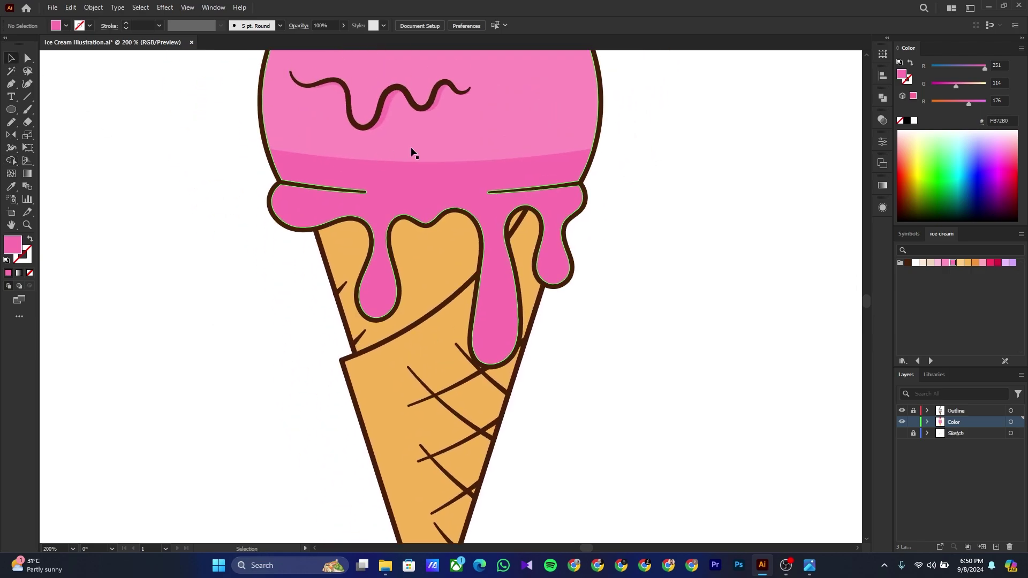
click(411, 146)
click(93, 7)
mouse_move(138, 283)
click(270, 319)
click(654, 289)
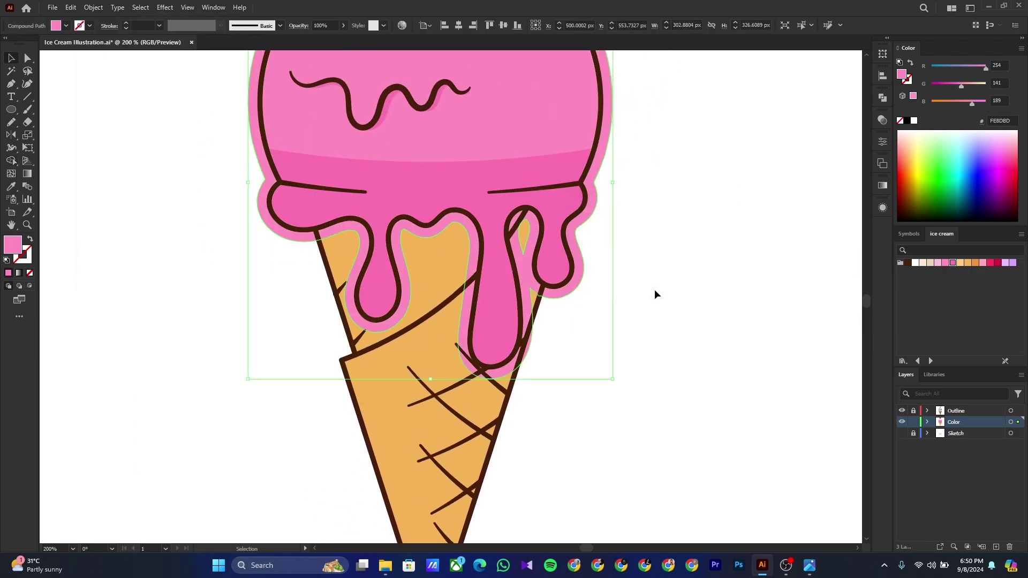
click(70, 7)
click(88, 50)
click(70, 7)
click(97, 83)
Trim the offset shape to the cone with the Shape Builder tool, clearing the excess outside the cone pieces
shift+click(438, 285)
shift+click(426, 340)
click(14, 161)
alt+click(371, 191)
ctrl+click(555, 349)
ctrl+click(516, 222)
click(13, 54)
click(584, 300)
click(516, 221)
click(607, 216)
click(525, 242)
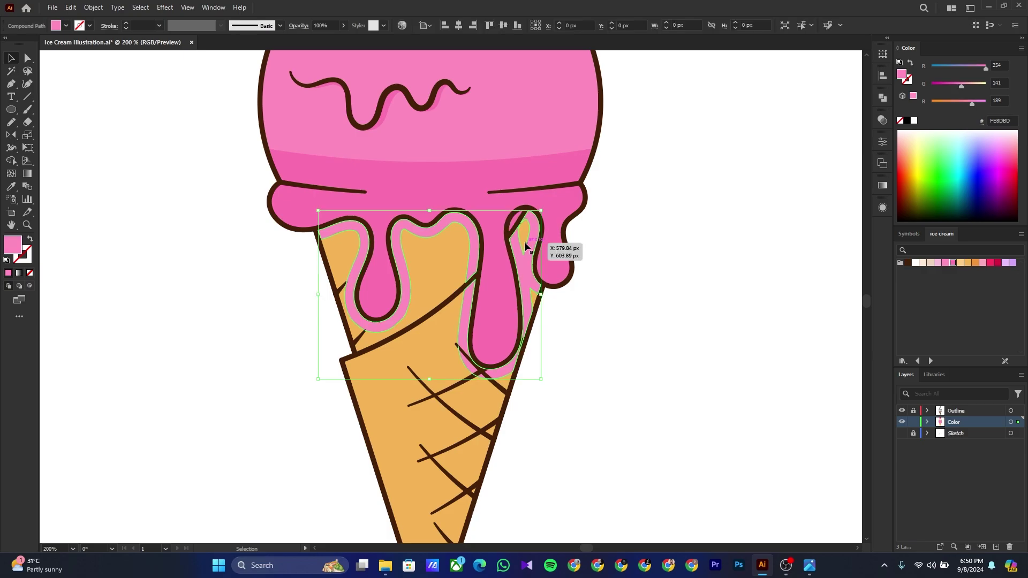
Draw a narrow filler shape with the Pen tool over the gaps in the offset shape between the two rightmost drips
scroll(532, 318, up, 2)
ctrl+click(549, 323)
click(532, 305)
click(543, 272)
click(525, 231)
click(529, 176)
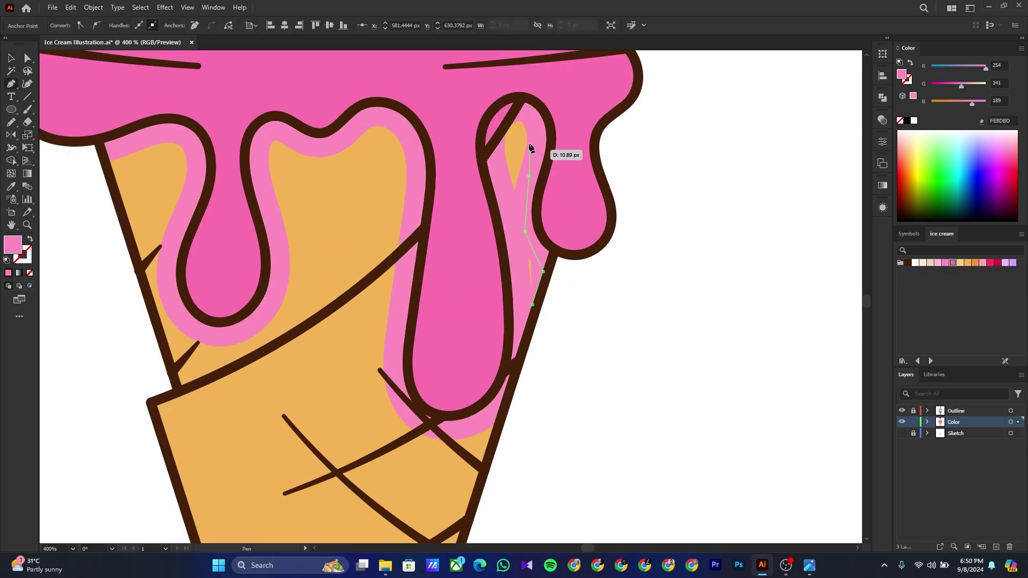
click(527, 115)
click(496, 112)
Fill the drip shadow on the cone, the filler shape and the small leftover piece between the drips with orange F2953D
ctrl+shift+click(523, 309)
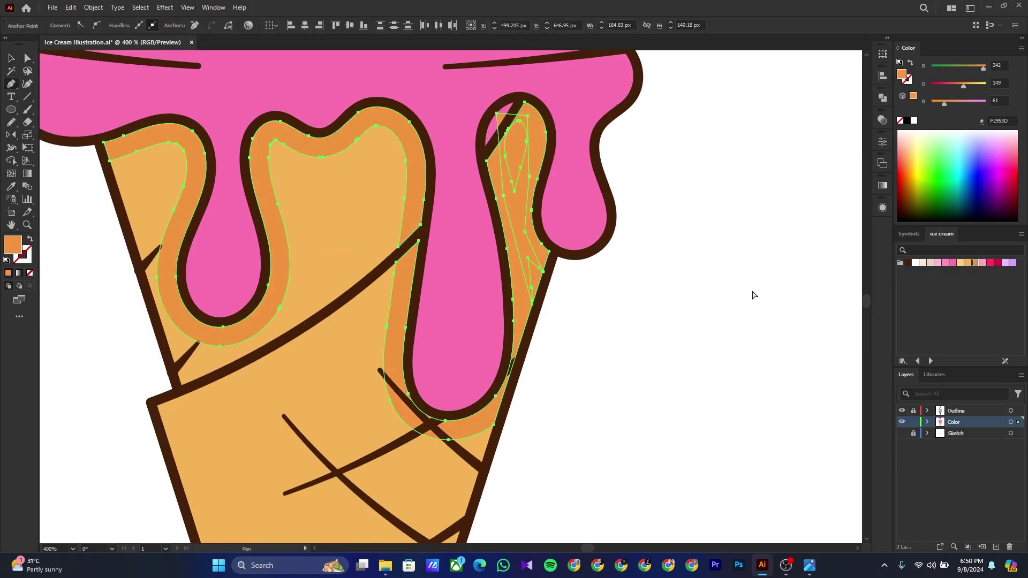
ctrl+click(753, 294)
ctrl+click(490, 132)
click(975, 263)
ctrl+click(654, 206)
Try to cut a cone shadow by duplicating the front cone shape to the left and removing the overhang with the Shape Builder tool
scroll(619, 190, down, 2)
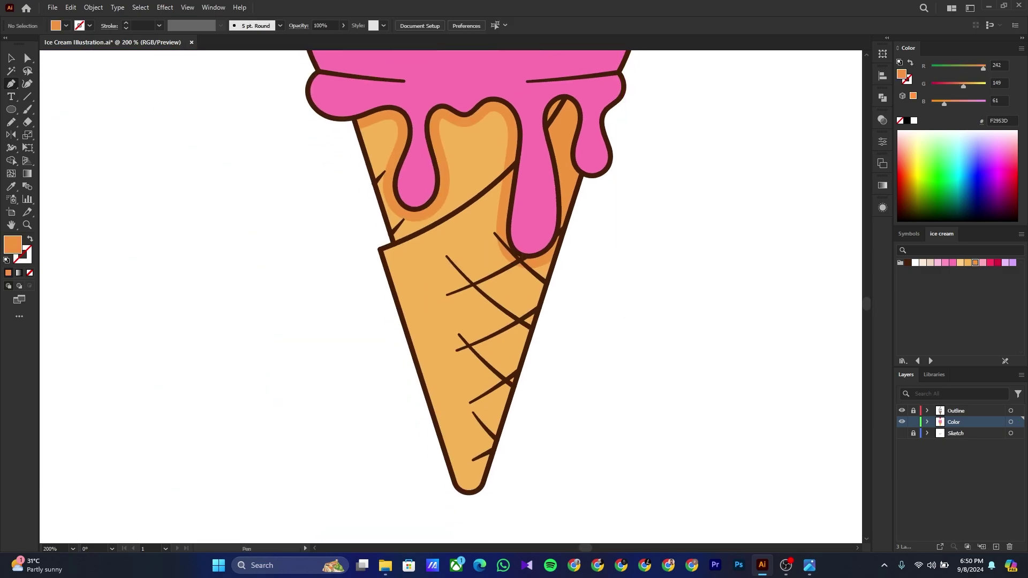
key(v)
click(487, 330)
right_click(487, 330)
click(517, 23)
right_click(494, 229)
mouse_move(544, 276)
click(640, 271)
drag(491, 294, 451, 294)
shift+click(474, 343)
key(shift+m)
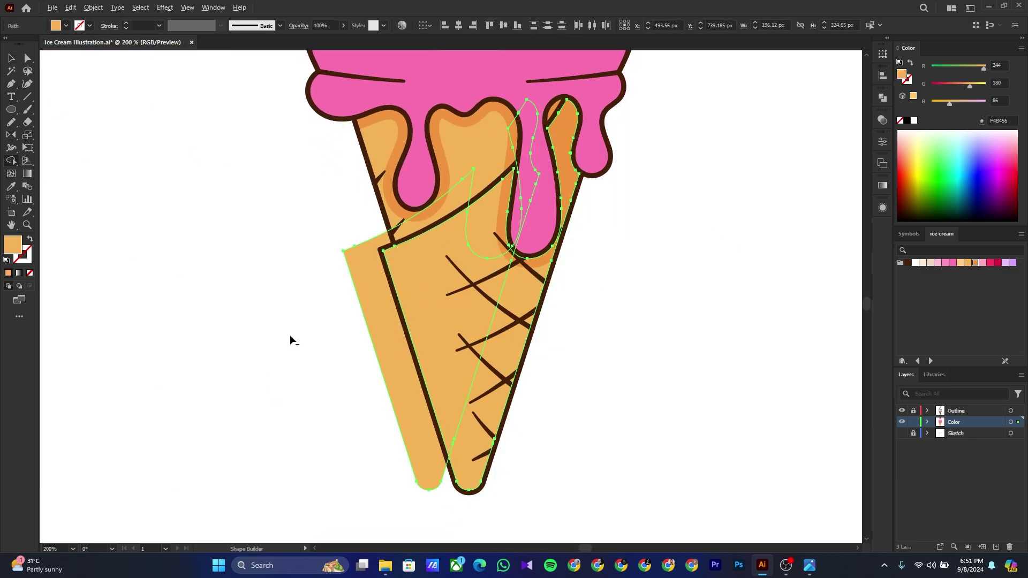
alt+click(403, 371)
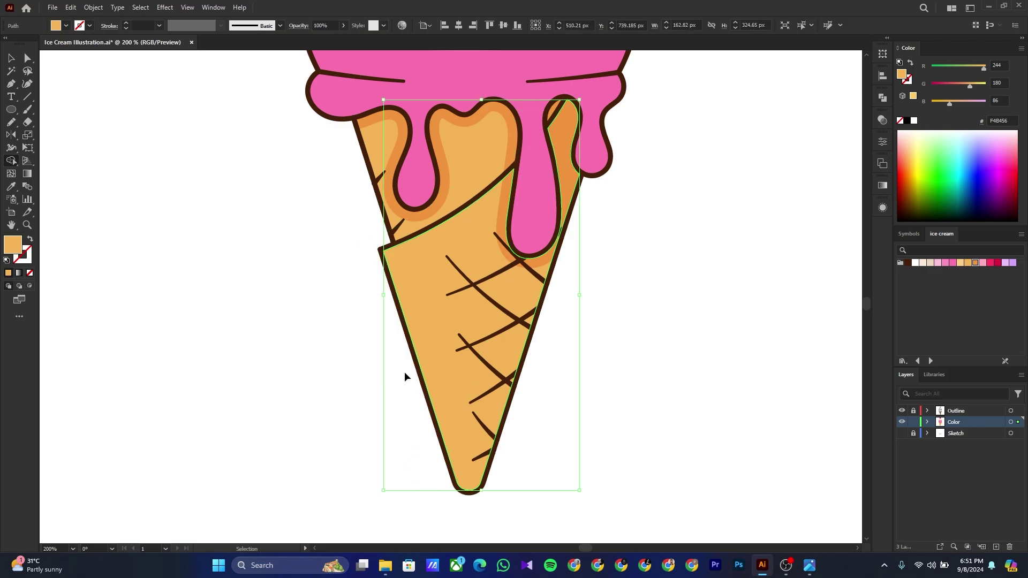
Rearrange the front cone shape's stacking order, duplicate it slightly to the left, and select the copy together with the original
click(10, 58)
right_click(506, 229)
mouse_move(565, 274)
click(646, 271)
right_click(479, 284)
click(624, 273)
drag(502, 295, 454, 293)
shift+click(524, 310)
Remove the duplicate's area with the Shape Builder tool and fill the remaining strip along the cone's right side with orange F2953D
click(11, 160)
mouse_move(362, 307)
mouse_down()
mouse_move(433, 323)
mouse_move(454, 315)
mouse_up()
drag(476, 262, 523, 180)
alt+click(561, 156)
key(ctrl+z)
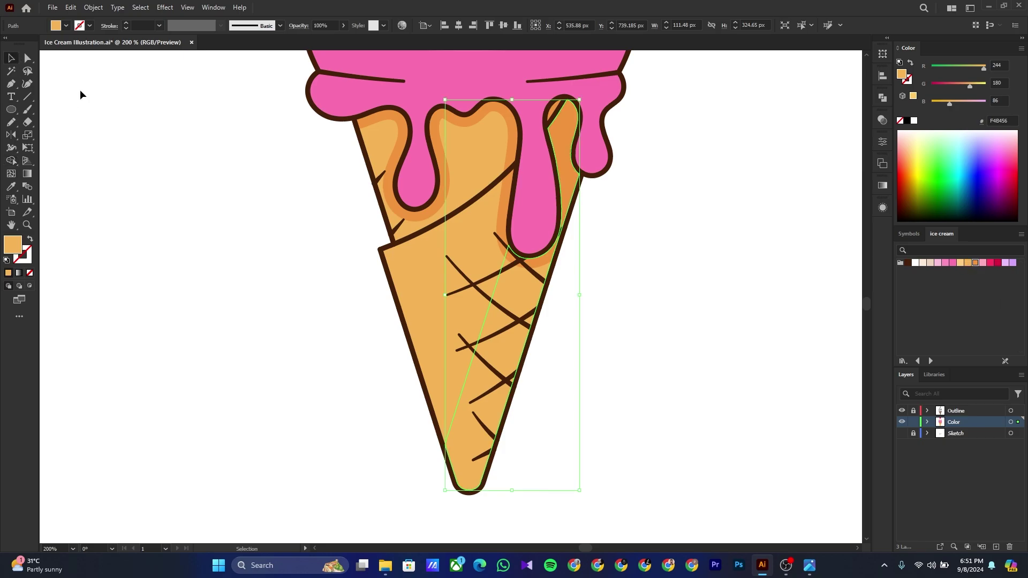
click(976, 263)
click(646, 272)
Draw an orange triangle between the cone's lower left edge and the shadow strip, and unite both shapes
scroll(427, 393, up, 1)
click(421, 372)
click(481, 418)
click(456, 484)
click(421, 372)
ctrl+shift+click(503, 393)
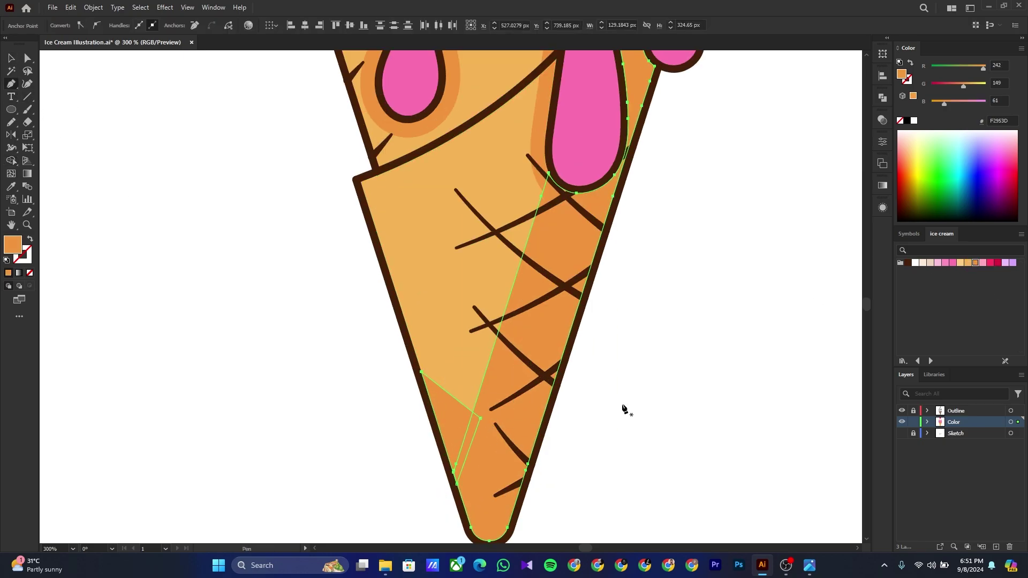
click(883, 98)
click(758, 123)
click(883, 98)
Round the inner corner of the united cone shadow into a smooth curve near the cone's lower left edge
ctrl+click(473, 412)
drag(470, 402, 460, 322)
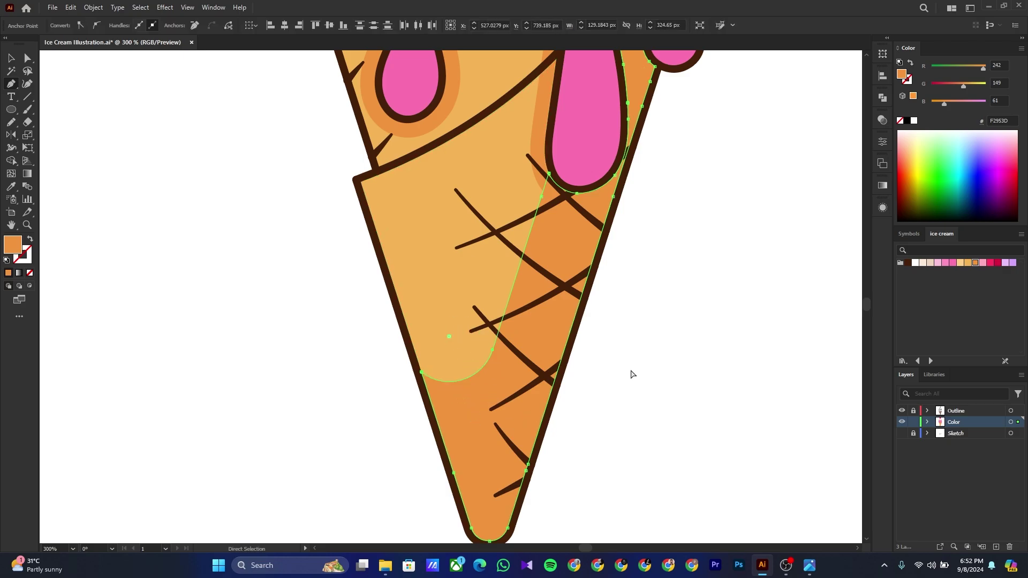
ctrl+click(632, 373)
Draw a closed orange shadow band with curved edges on the back cone piece, just above the front wrap's diagonal edge
drag(502, 180, 464, 332)
click(421, 244)
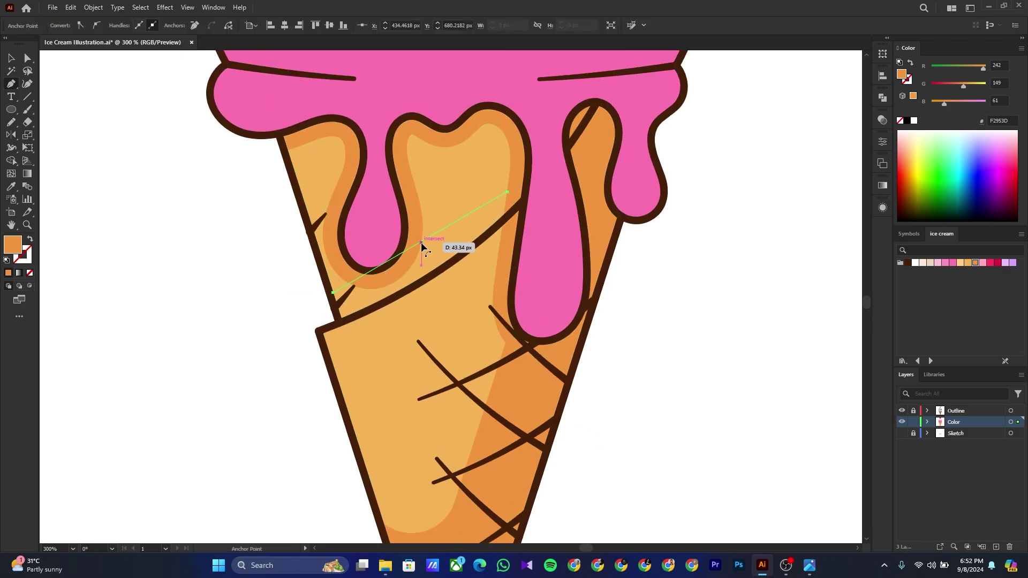
click(339, 323)
click(507, 216)
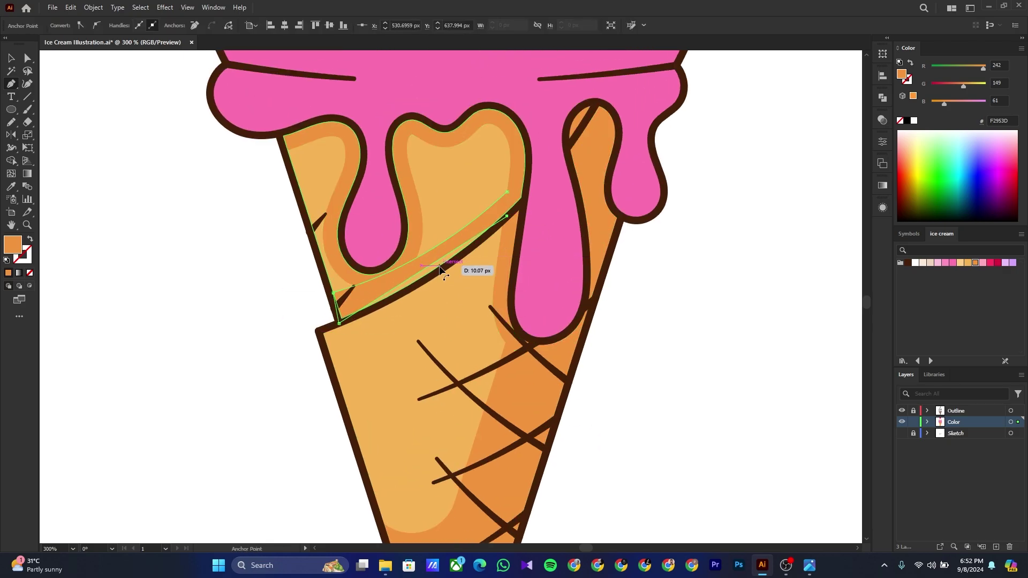
drag(432, 265, 437, 274)
click(507, 192)
click(507, 216)
ctrl+click(284, 318)
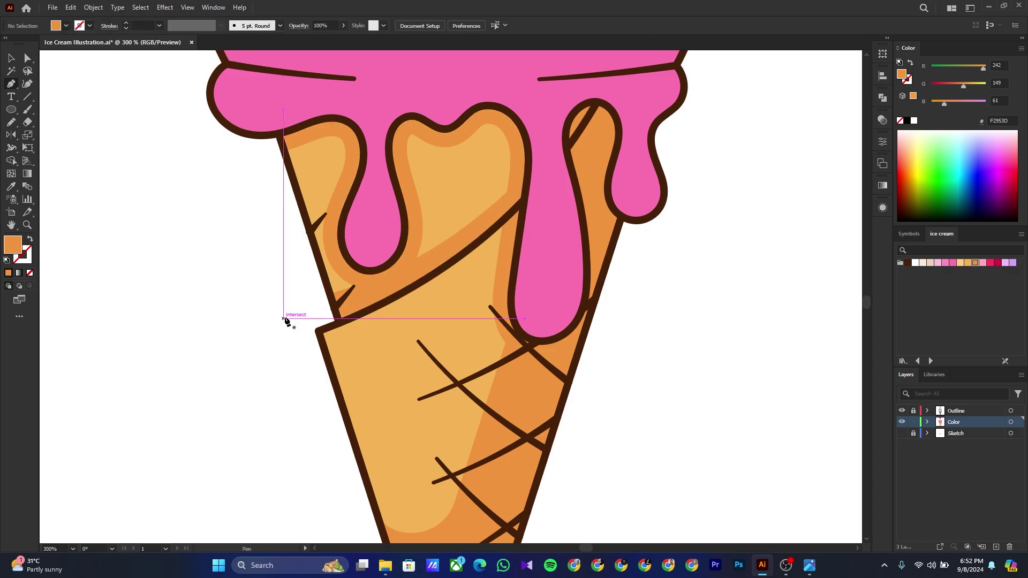
Draw a small upright ellipse on the cherry's upper left side and tilt it to follow the cherry's contour
scroll(284, 318, down, 2)
drag(284, 318, 382, 328)
scroll(382, 328, down, 1)
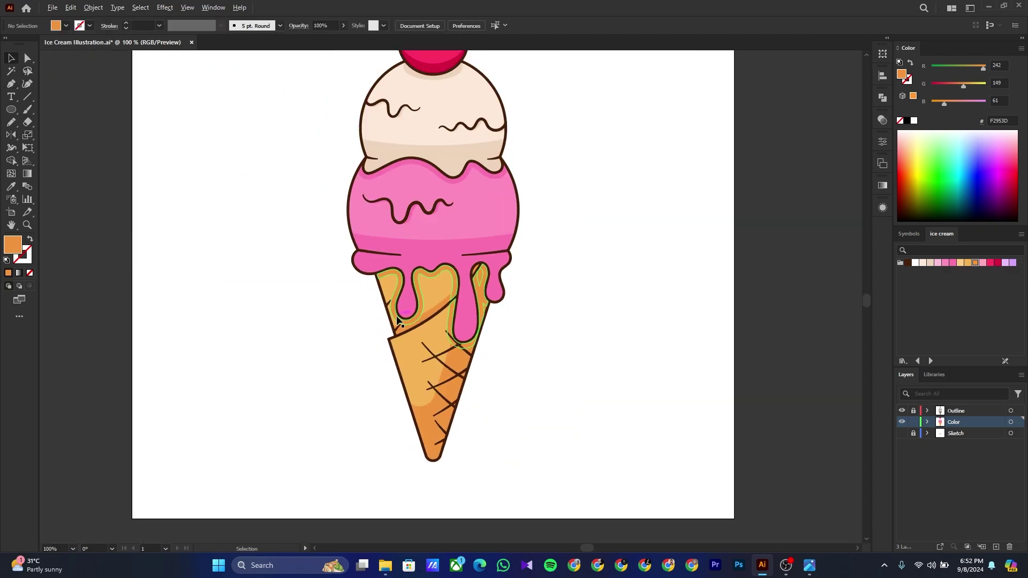
drag(336, 284, 368, 351)
click(17, 109)
drag(531, 157, 521, 236)
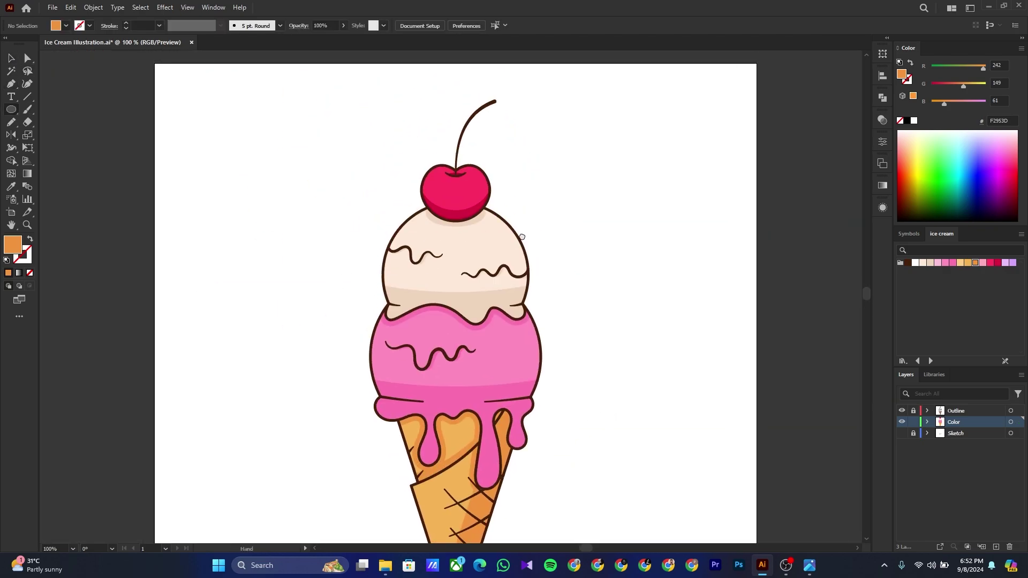
scroll(454, 167, up, 5)
mouse_move(345, 219)
mouse_down()
mouse_move(348, 245)
mouse_move(383, 277)
mouse_up()
key(v)
mouse_move(385, 217)
mouse_down()
mouse_move(399, 235)
mouse_move(340, 223)
mouse_move(324, 258)
mouse_move(327, 223)
mouse_move(366, 235)
mouse_up()
Fill the cherry's ellipse highlight with light pink FFABBF
click(916, 263)
click(938, 262)
click(983, 264)
click(750, 217)
scroll(476, 168, down, 2)
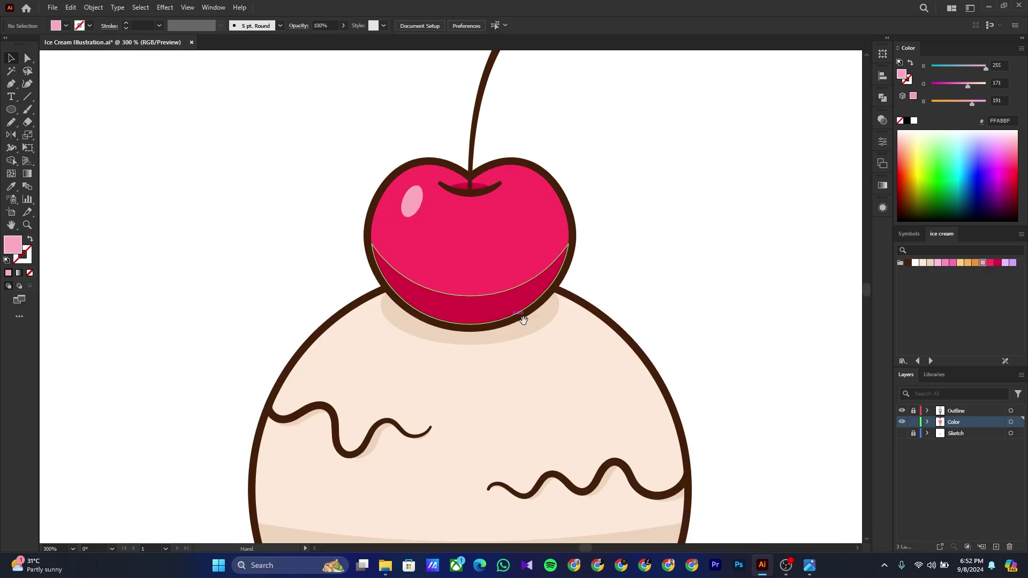
Draw white Pencil highlights in the upper scoop's left drip line: about 8 × 12 px in the deepest wave, about 9 × 5 px near the right end
drag(526, 324, 469, 194)
scroll(283, 319, up, 3)
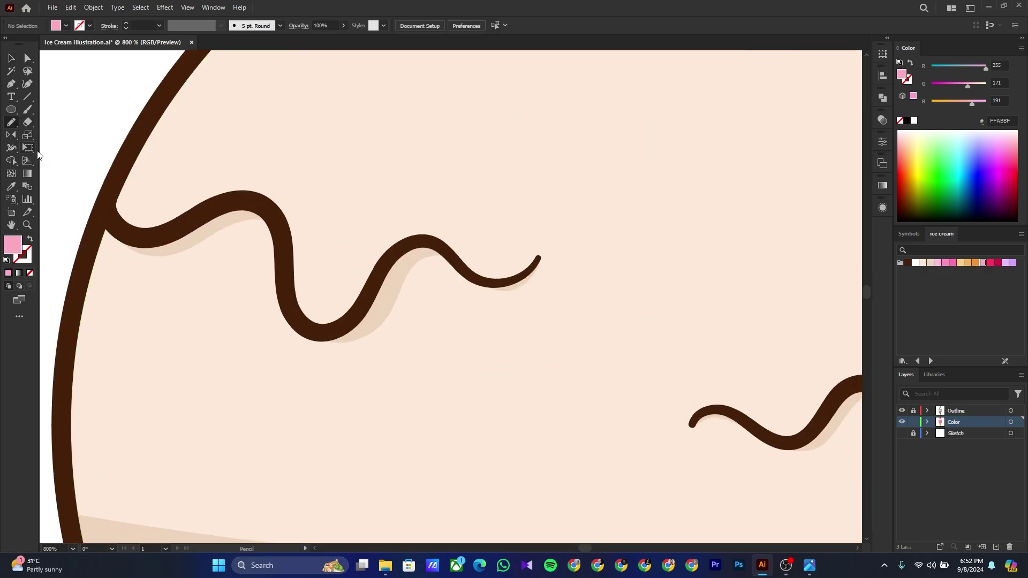
scroll(314, 312, up, 2)
mouse_move(294, 264)
mouse_down()
mouse_move(320, 310)
mouse_move(365, 294)
mouse_up()
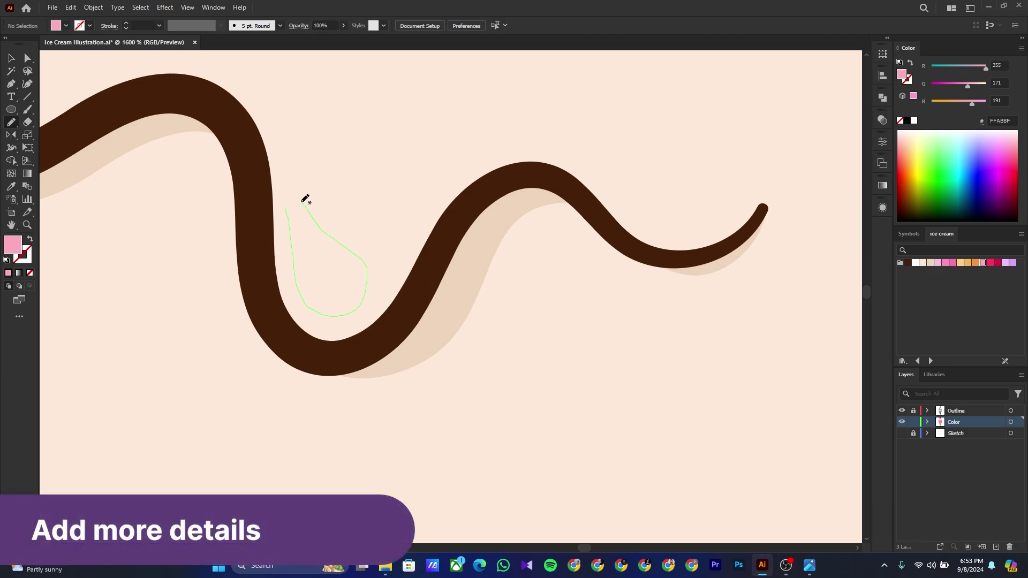
drag(294, 199, 295, 201)
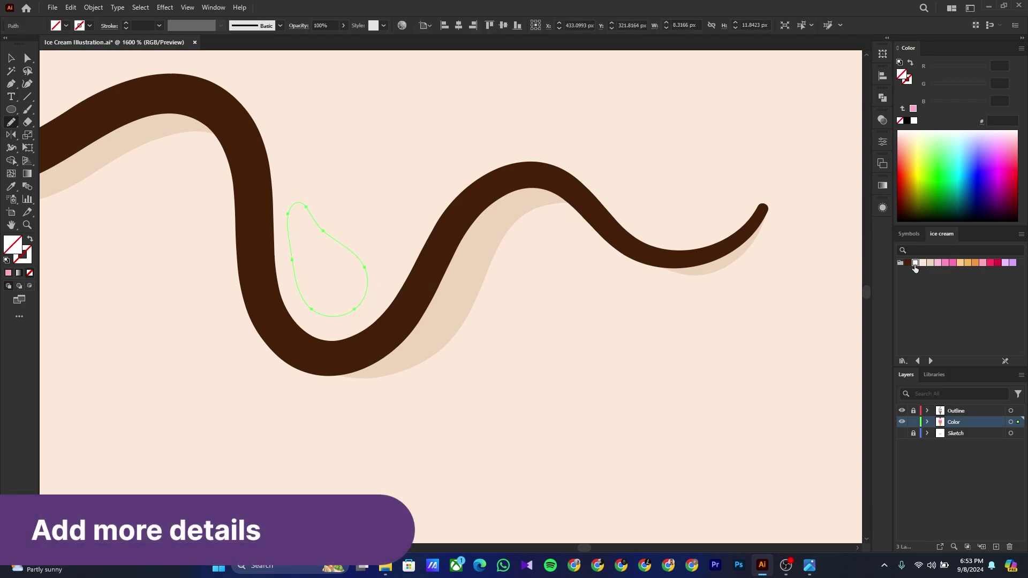
click(916, 263)
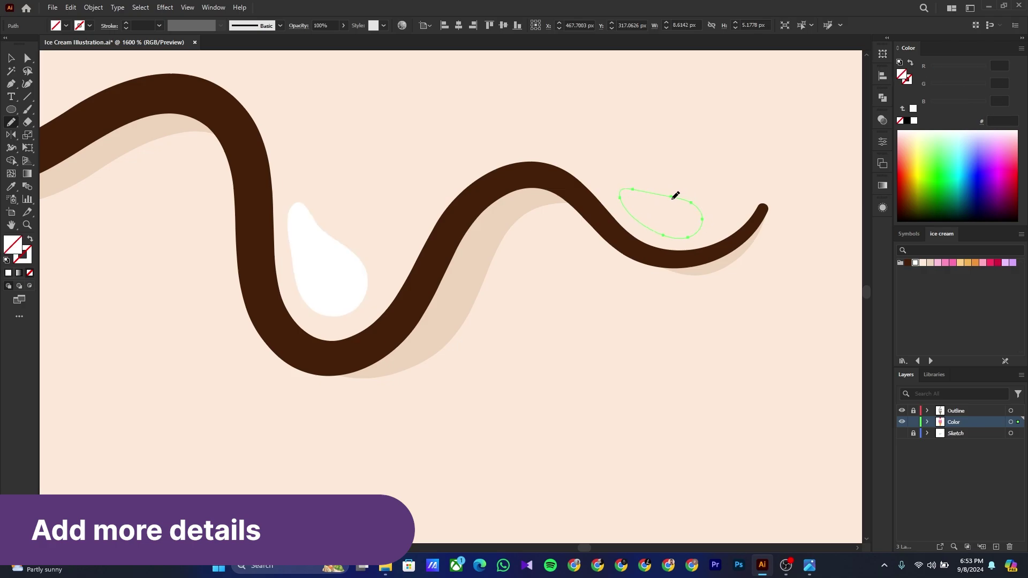
key(comma)
Draw a white highlight of about 9 × 7 px with the Pencil tool in the dip at the left drip line's left end
scroll(705, 229, down, 3)
drag(615, 227, 568, 311)
scroll(367, 263, up, 3)
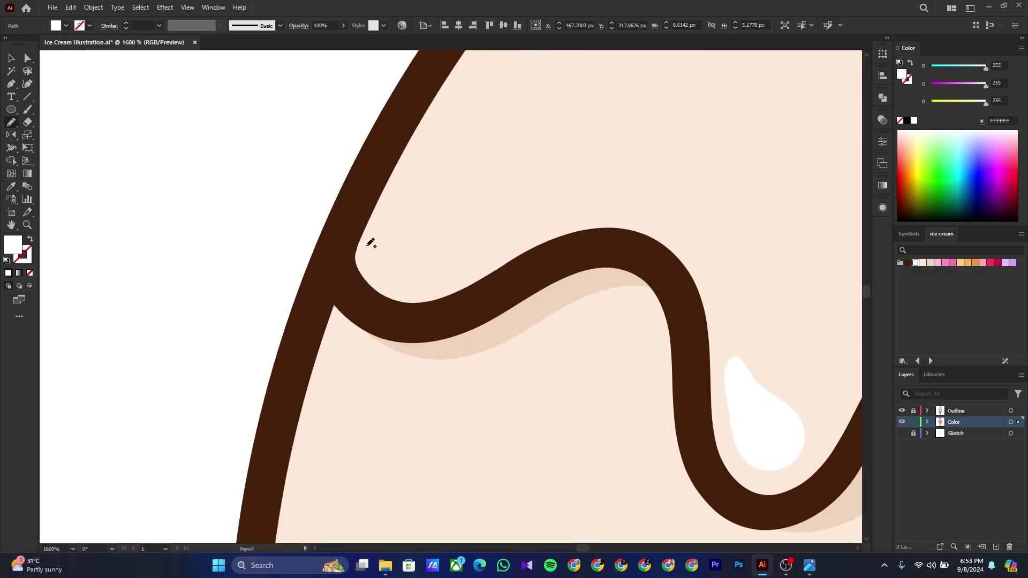
mouse_move(448, 271)
mouse_down()
mouse_move(436, 235)
mouse_move(413, 226)
mouse_up()
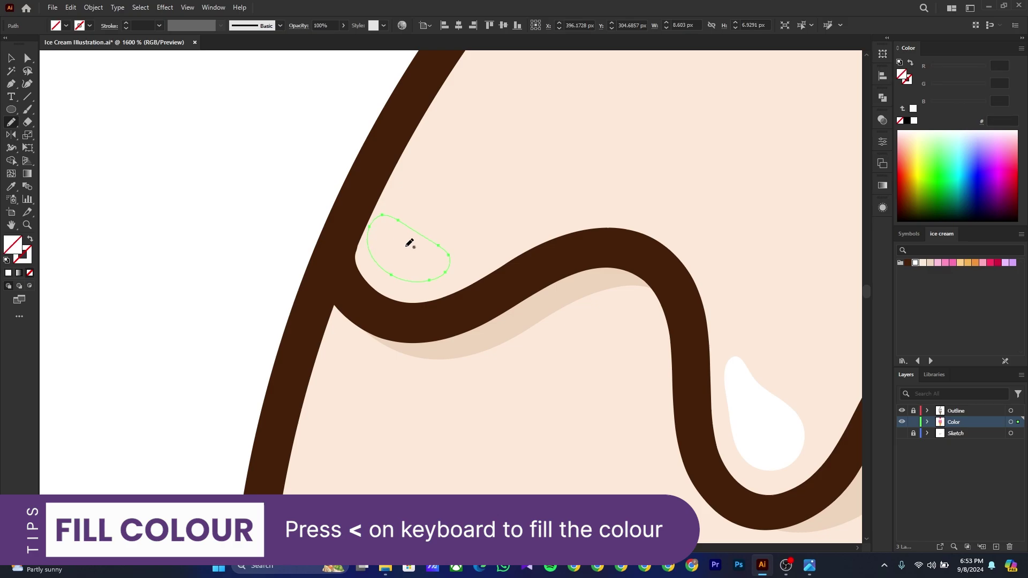
key(comma)
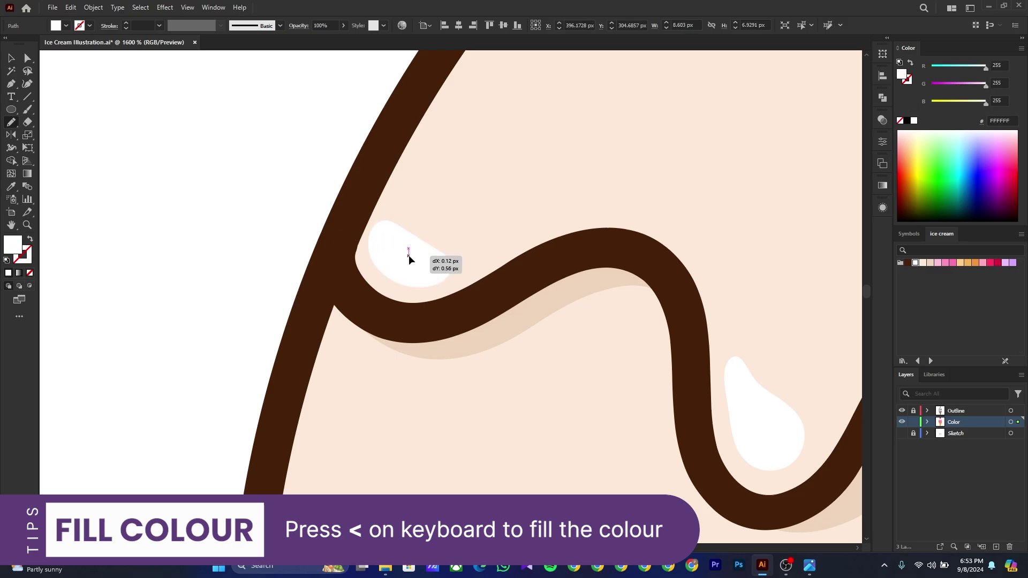
ctrl+click(230, 226)
Draw a white highlight of about 11 × 5 px with the Pencil tool in the first dip of the upper scoop's right drip line
scroll(198, 227, down, 4)
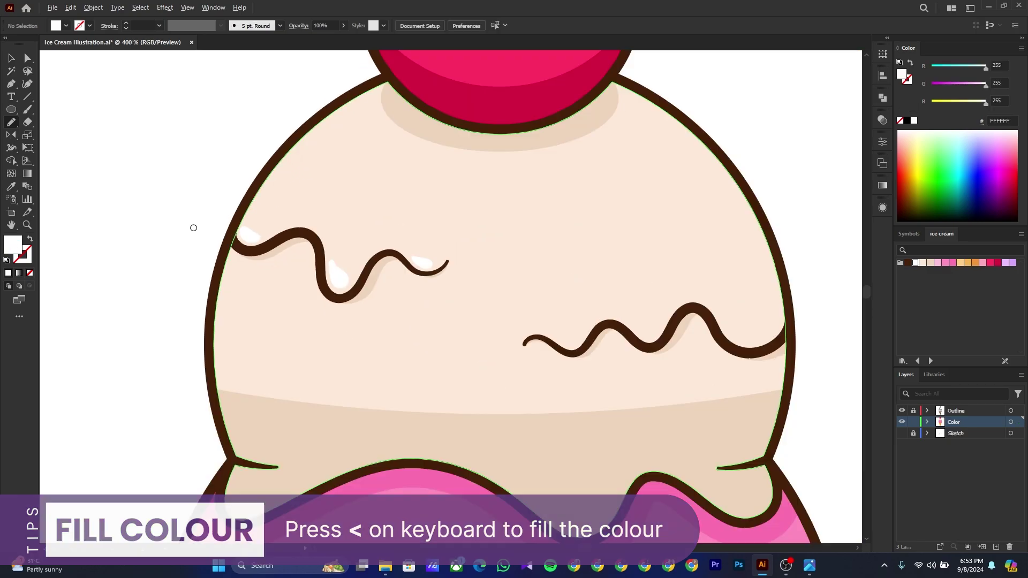
drag(547, 293, 475, 263)
scroll(462, 298, up, 4)
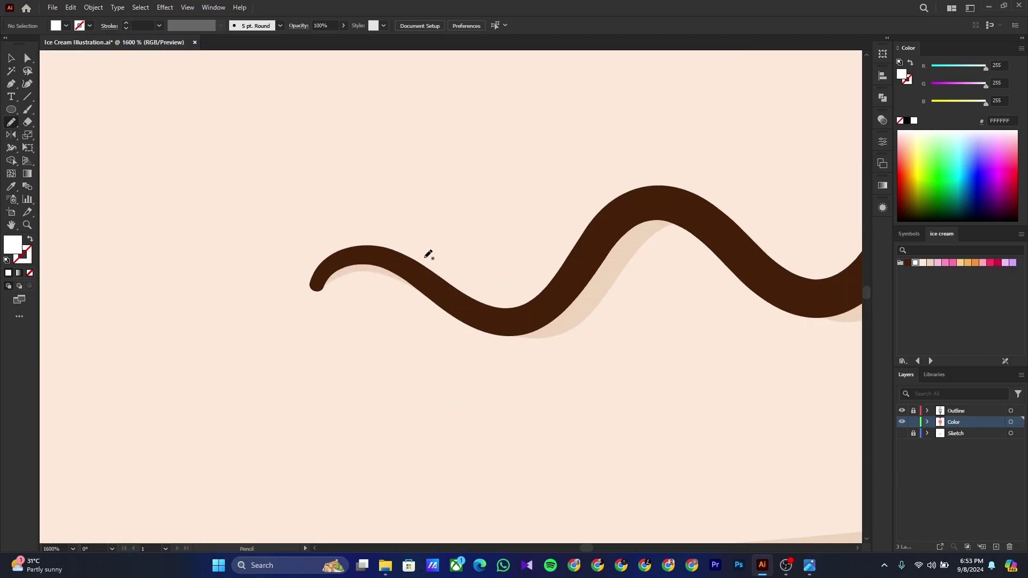
drag(426, 254, 424, 258)
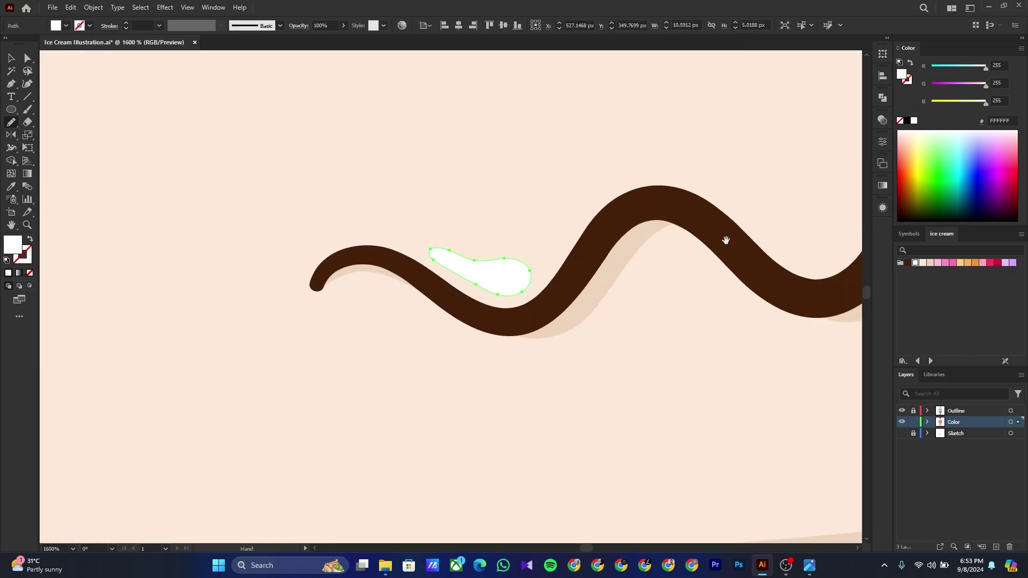
Draw white Pencil highlights in the upper scoop's right drip line: about 10 × 5 px in the second dip and a larger one in the last dip
drag(726, 239, 374, 256)
drag(399, 234, 431, 258)
drag(464, 228, 400, 234)
drag(641, 220, 459, 237)
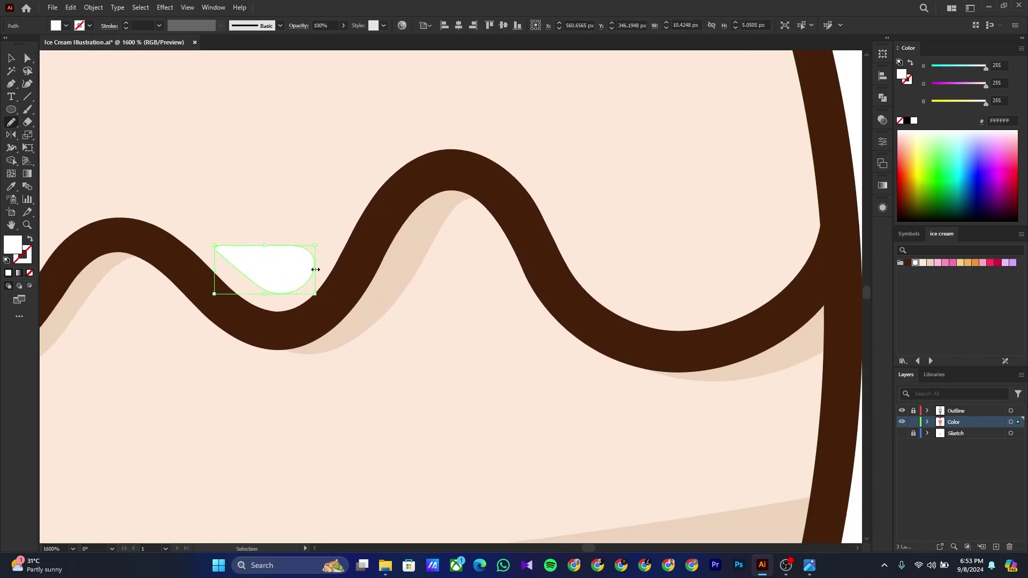
drag(630, 270, 503, 265)
mouse_move(445, 227)
mouse_down()
mouse_move(459, 250)
mouse_move(446, 226)
mouse_up()
Draw two slanted white Pencil shine marks on the upper scoop's upper right: about 34 × 27 px, and about 19 × 22 px beside it
scroll(603, 270, down, 4)
ctrl+click(705, 273)
scroll(482, 212, up, 2)
mouse_move(535, 134)
mouse_down()
mouse_move(573, 235)
mouse_move(542, 234)
mouse_move(526, 219)
mouse_up()
scroll(513, 230, down, 1)
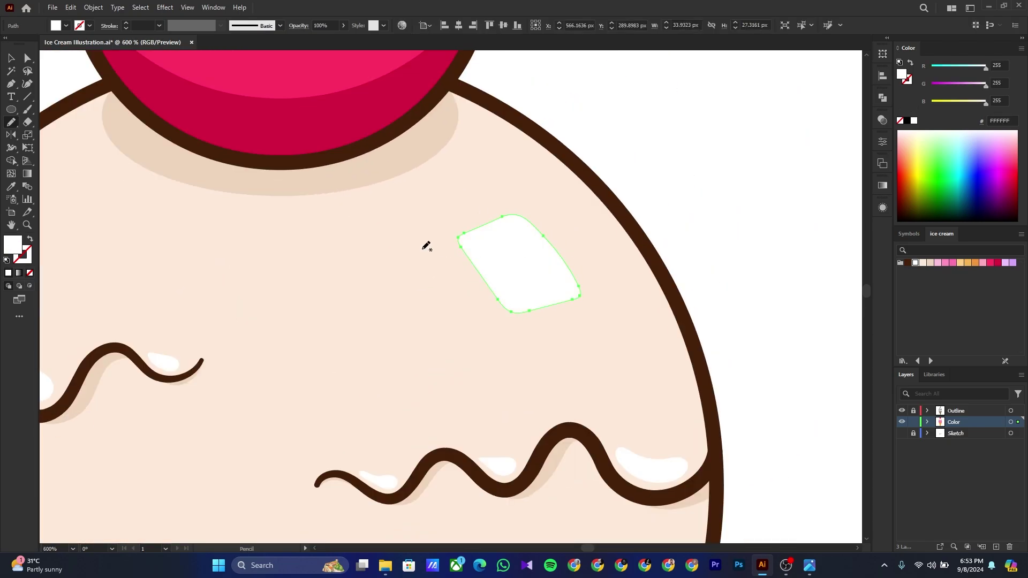
drag(414, 249, 429, 246)
drag(444, 293, 448, 294)
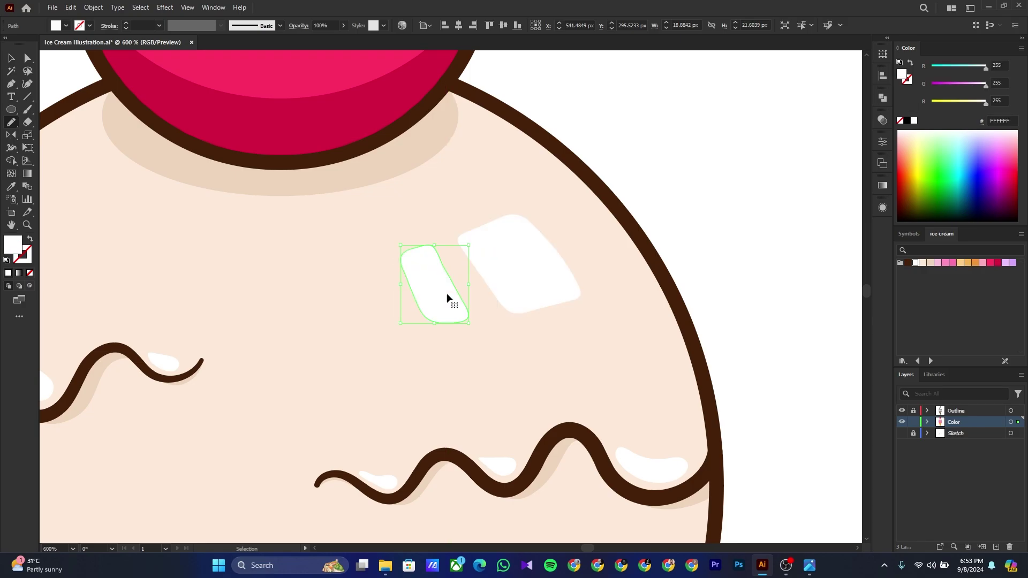
ctrl+click(686, 231)
Draw a white Pencil highlight just beneath the short crease at the upper scoop's left edge
scroll(653, 204, down, 4)
drag(677, 250, 591, 204)
scroll(360, 254, up, 1)
scroll(360, 254, up, 5)
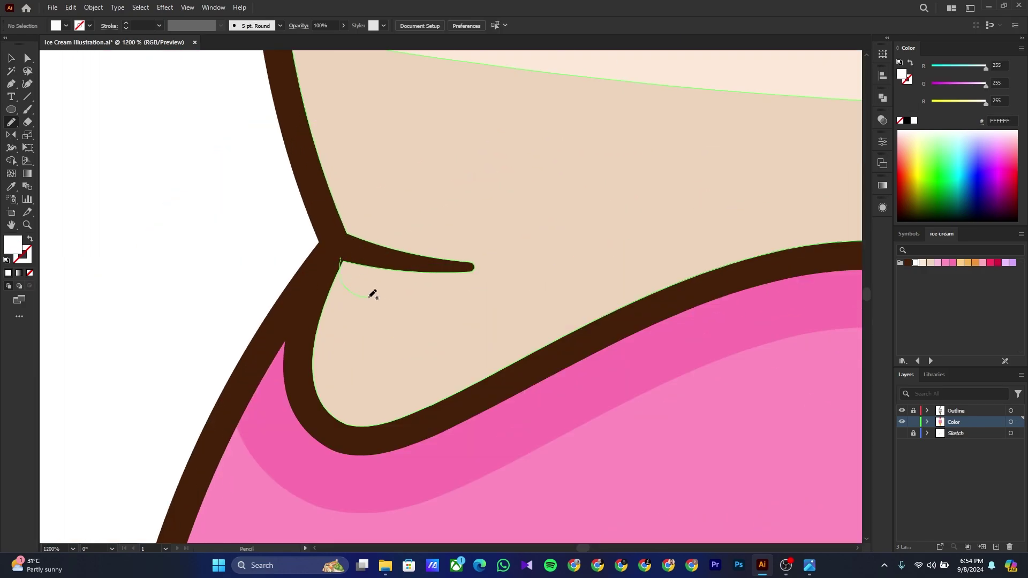
drag(455, 267, 342, 259)
ctrl+click(231, 248)
scroll(217, 244, down, 5)
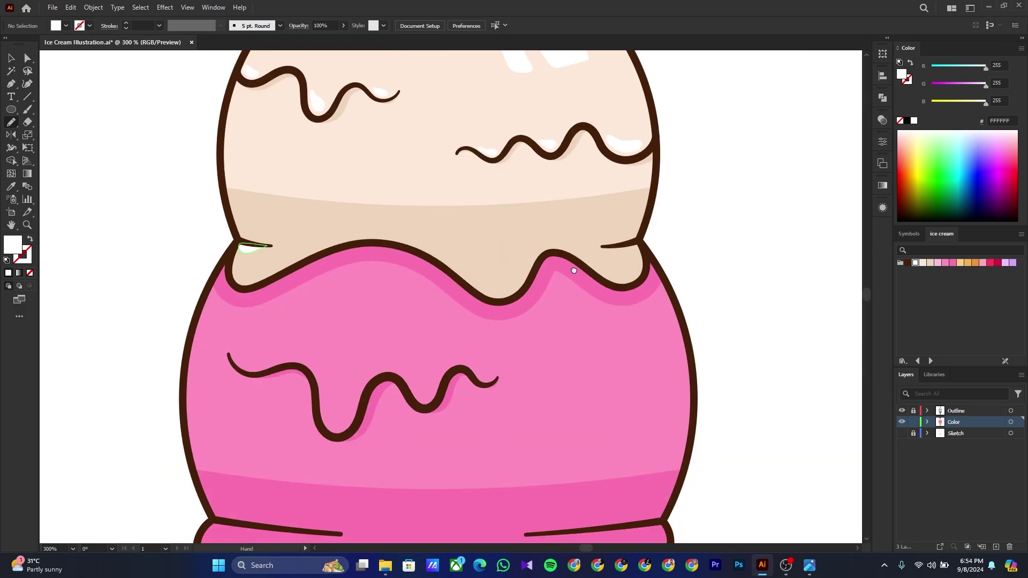
Draw a matching white highlight with the Pencil tool beneath the crease at the upper scoop's right edge
scroll(642, 250, up, 5)
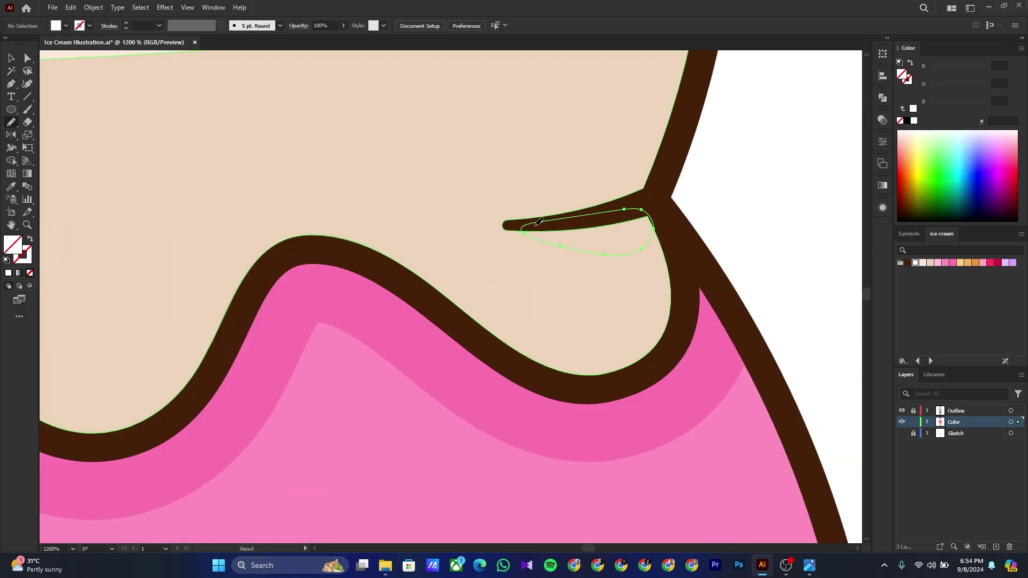
key(comma)
drag(523, 233, 511, 226)
ctrl+click(729, 224)
scroll(730, 221, down, 4)
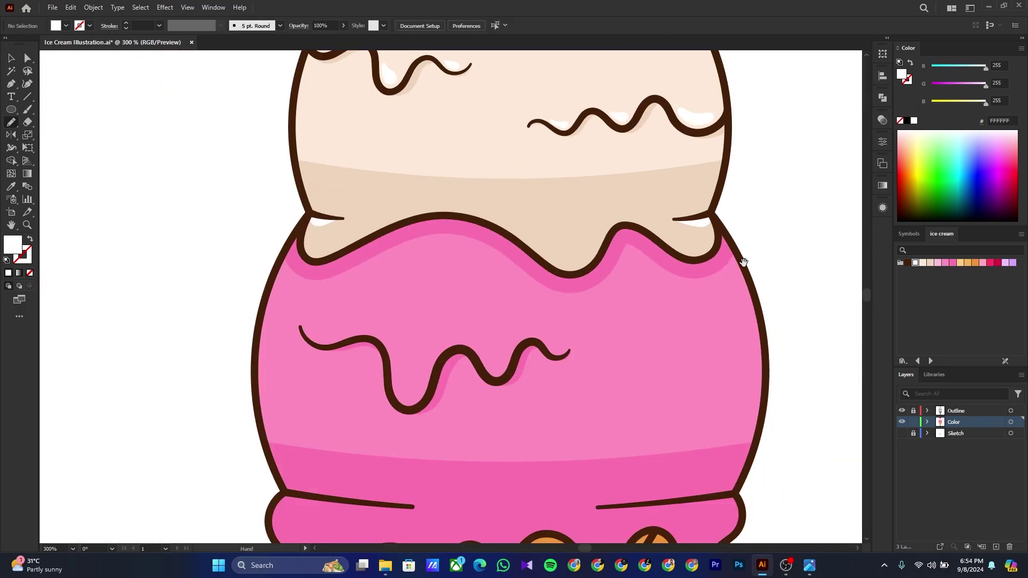
Draw light pink FCC0DB Pencil highlights in the pink scoop's drip line: about 13 × 21 px in the deepest wave, about 10 × 10 px in the next
drag(744, 262, 700, 92)
scroll(364, 212, up, 2)
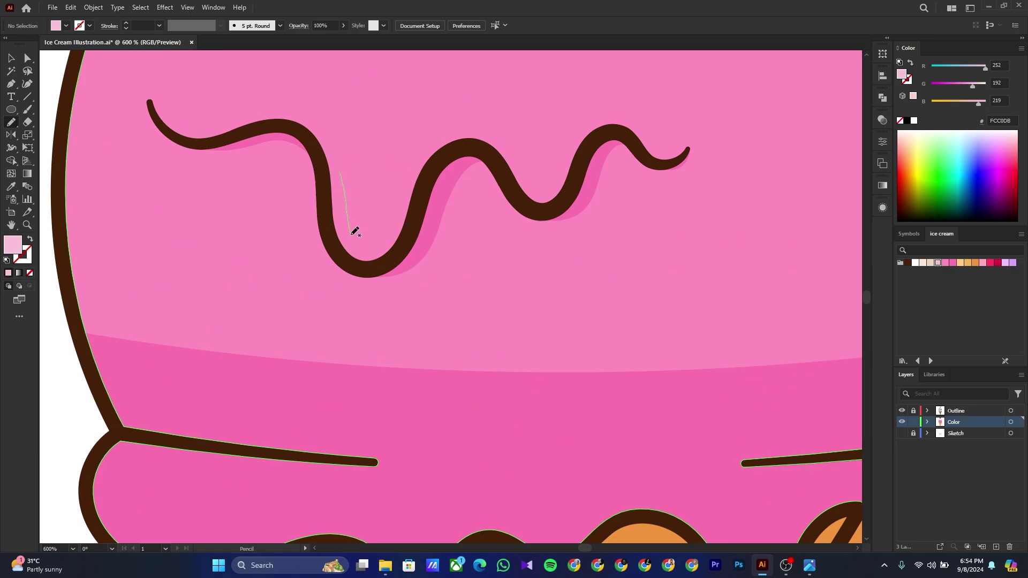
drag(363, 195, 340, 173)
key(comma)
drag(369, 228, 364, 228)
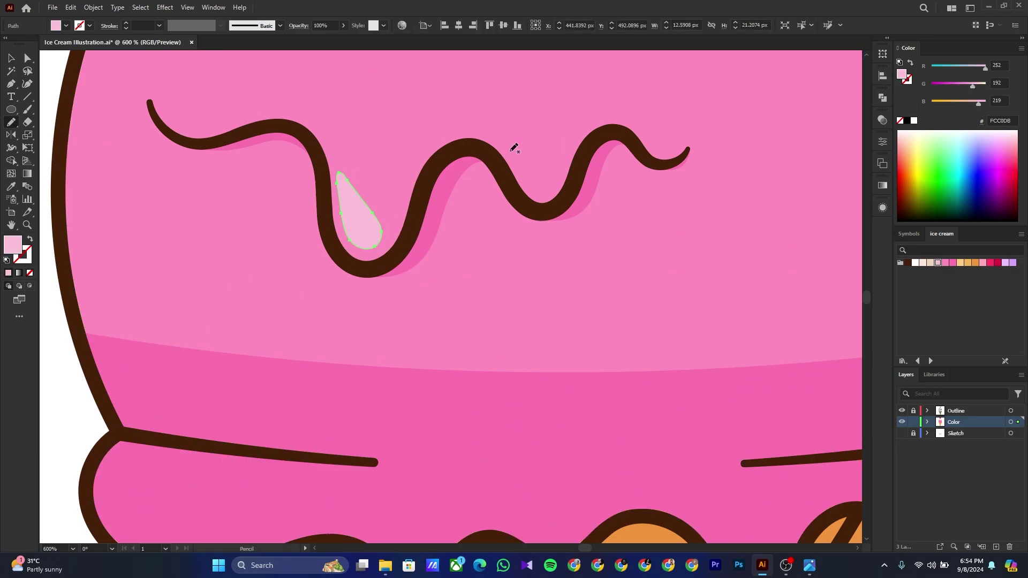
key(comma)
drag(343, 139, 432, 220)
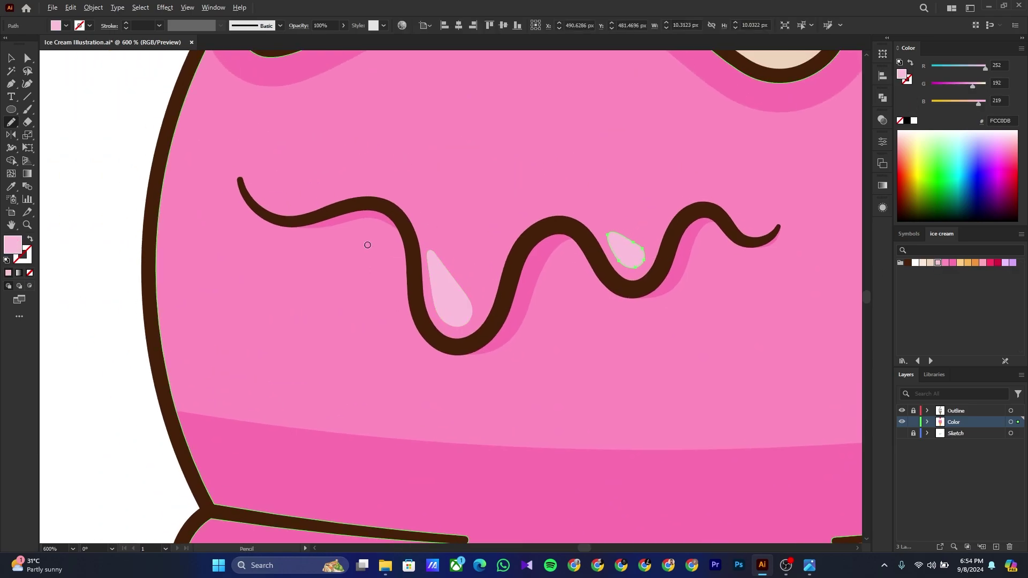
Draw a tapering FCC0DB highlight of about 65 × 13 px with the Pencil tool beneath the pink scoop's lower left crease
drag(345, 235, 241, 100)
scroll(447, 247, down, 3)
scroll(352, 315, up, 1)
scroll(352, 315, up, 2)
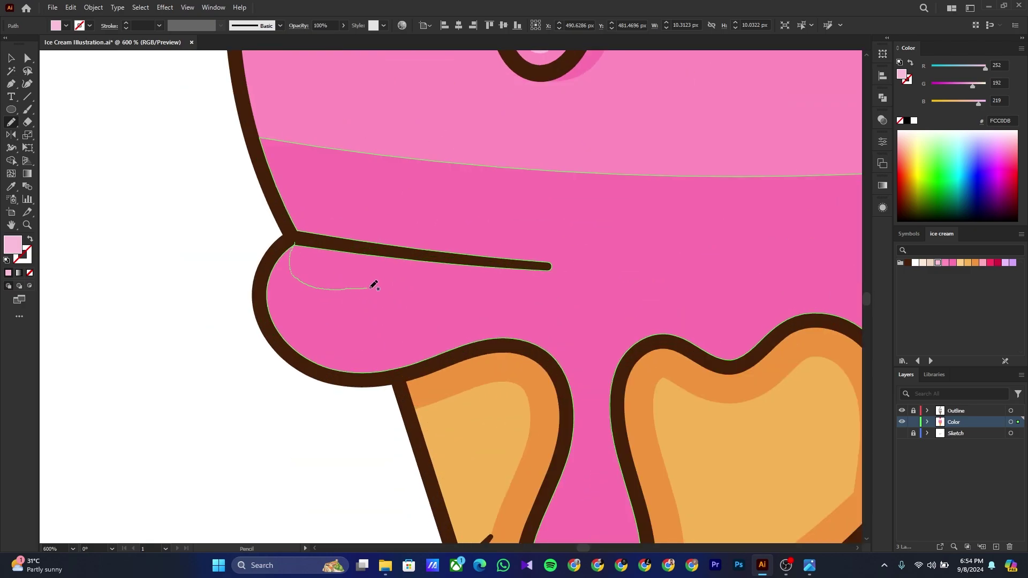
drag(376, 248, 296, 246)
key(comma)
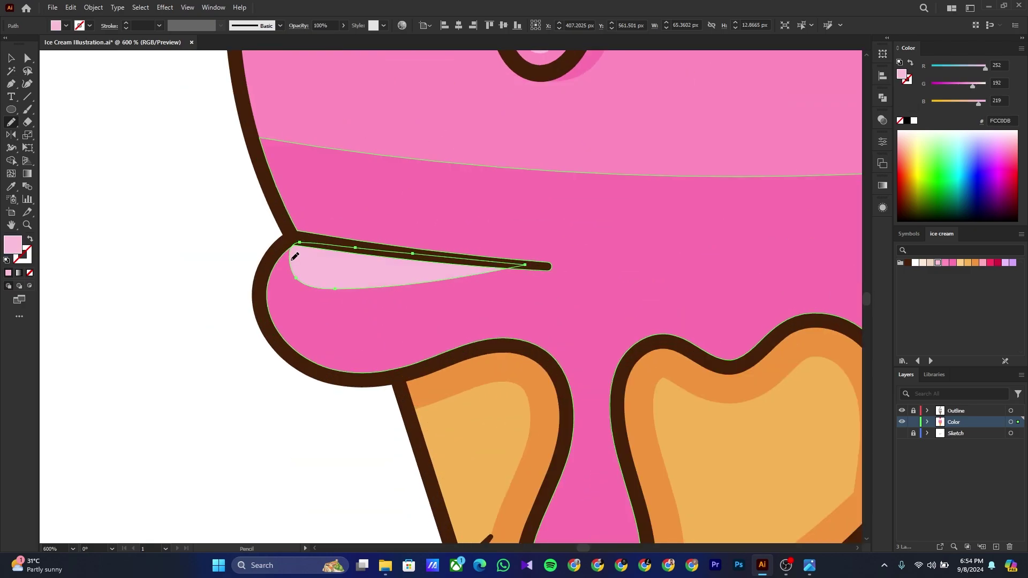
ctrl+click(201, 225)
Draw a tapering FCC0DB highlight of about 74 × 11 px with the Pencil tool beneath the pink scoop's lower right crease
scroll(201, 225, down, 2)
drag(588, 272, 464, 277)
scroll(478, 261, up, 2)
drag(402, 244, 451, 247)
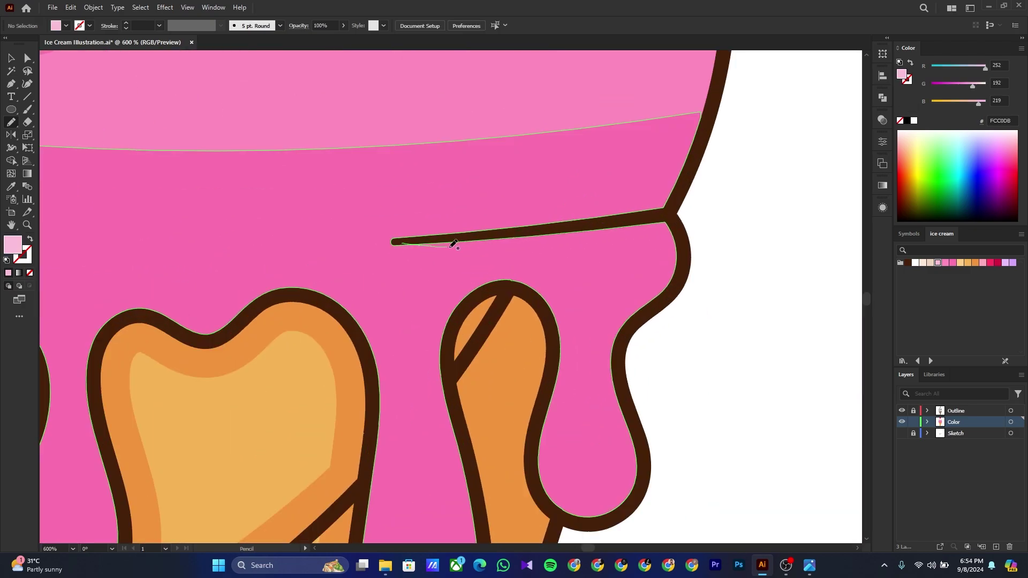
drag(669, 213, 665, 217)
drag(517, 231, 664, 218)
ctrl+click(739, 218)
ctrl+click(669, 238)
key(comma)
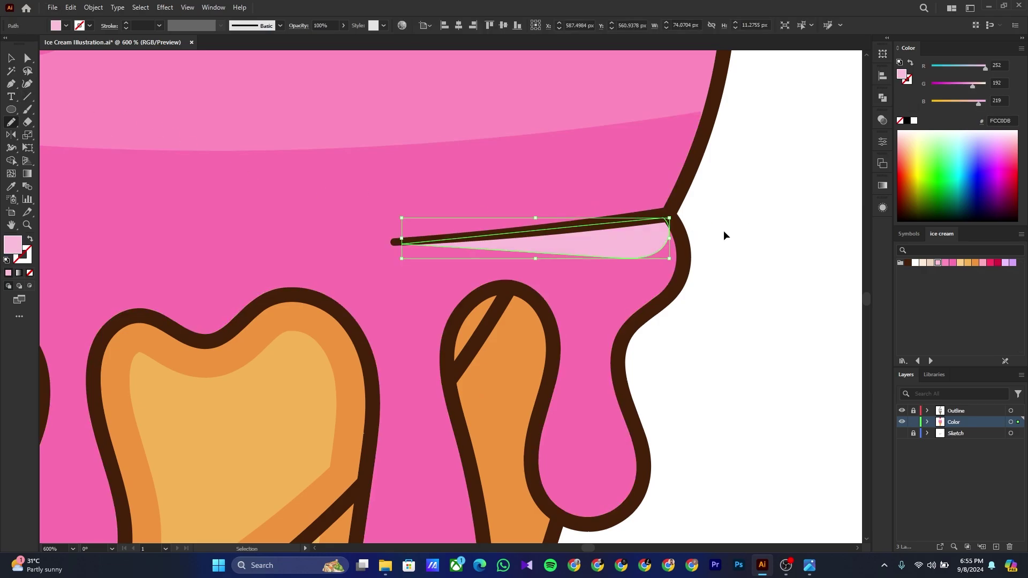
ctrl+click(725, 232)
Sample the pink fill and enclose the left drip over the cone in a closed Pen shape with an arched upper edge
scroll(744, 233, down, 4)
drag(770, 260, 638, 214)
ctrl+click(438, 243)
key(ctrl+shift+a)
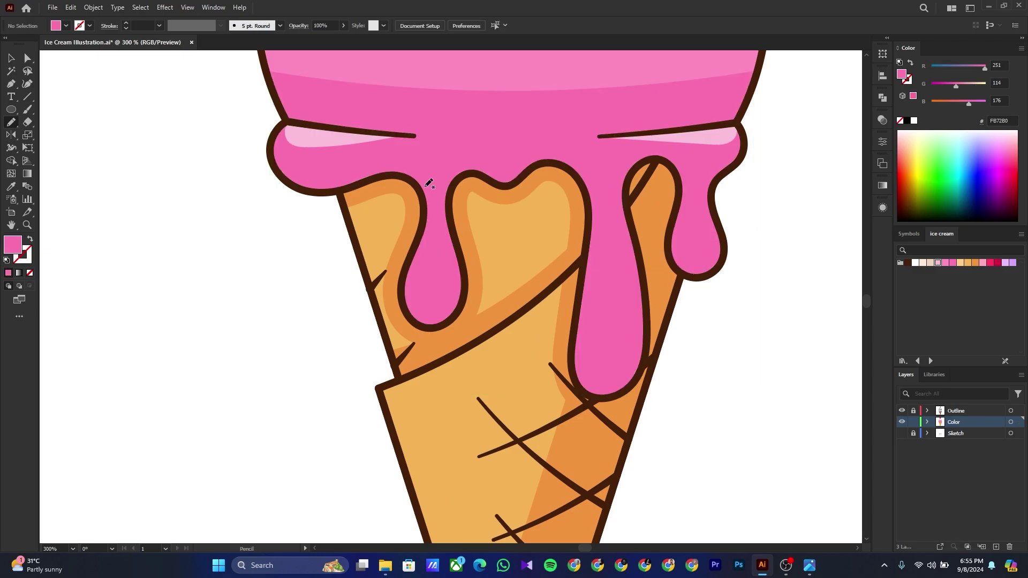
key(p)
scroll(428, 199, up, 1)
click(416, 186)
click(478, 184)
drag(446, 185, 443, 173)
click(505, 295)
click(473, 366)
click(411, 392)
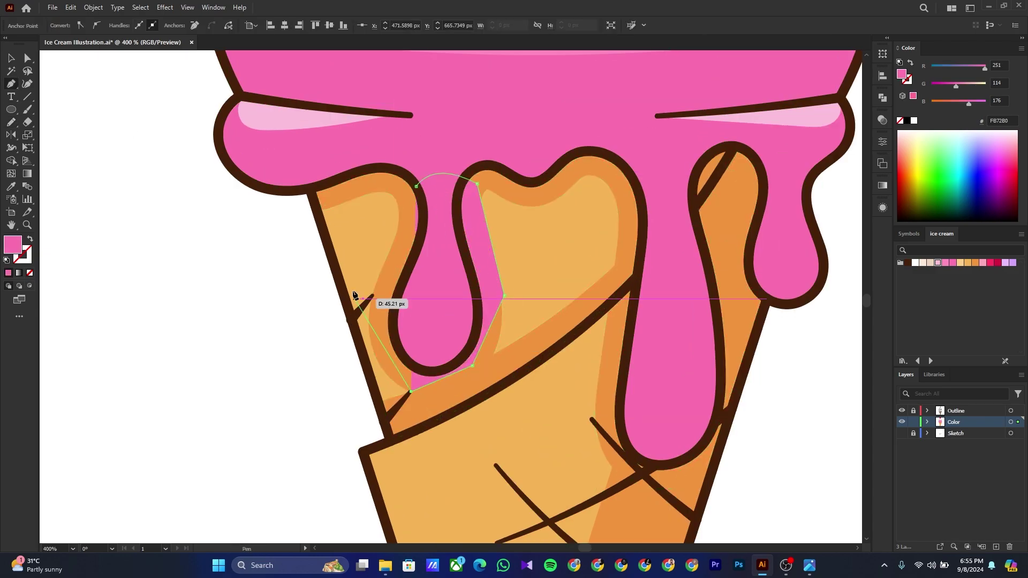
click(354, 276)
click(416, 187)
Trim the Pen shape to the left drip with Shape Builder so the drip is a lighter pink
ctrl+shift+click(443, 150)
key(shift+m)
drag(430, 277, 505, 279)
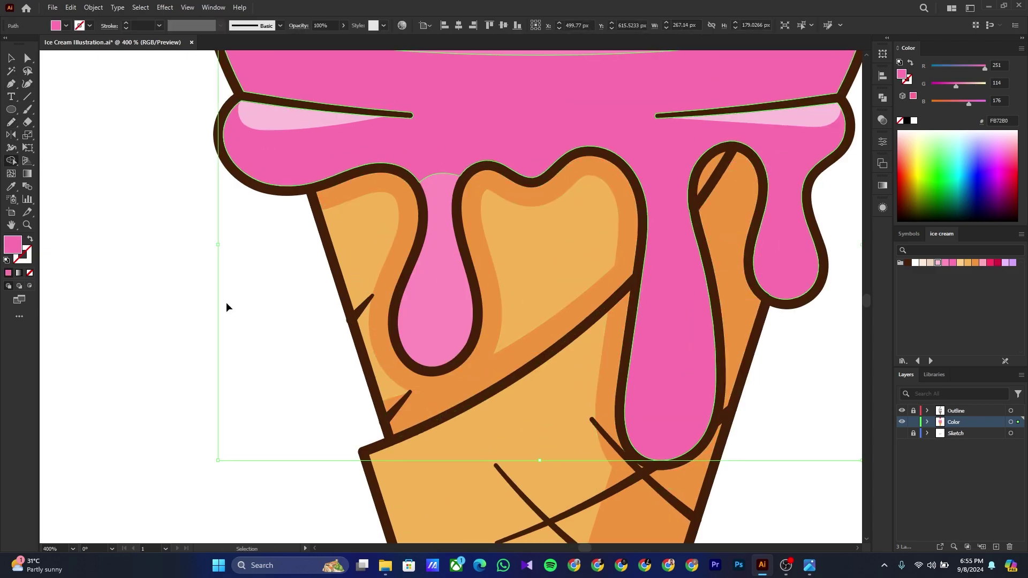
ctrl+click(257, 305)
Enclose the long middle drip in a Pen shape with an arched upper edge
key(p)
drag(233, 95, 29, 124)
click(488, 199)
drag(459, 200, 458, 189)
click(548, 428)
click(499, 528)
click(366, 479)
click(429, 200)
Enclose the short right drip in a closed Pen shape with an arched upper edge
click(563, 199)
click(607, 199)
drag(585, 200, 585, 195)
click(702, 328)
click(566, 363)
click(518, 292)
click(563, 199)
Trim both Pen shapes to the middle and right drips with Shape Builder, leaving the drips a lighter pink
ctrl+shift+click(457, 287)
ctrl+shift+click(397, 147)
click(11, 161)
drag(370, 282, 694, 262)
ctrl+click(692, 98)
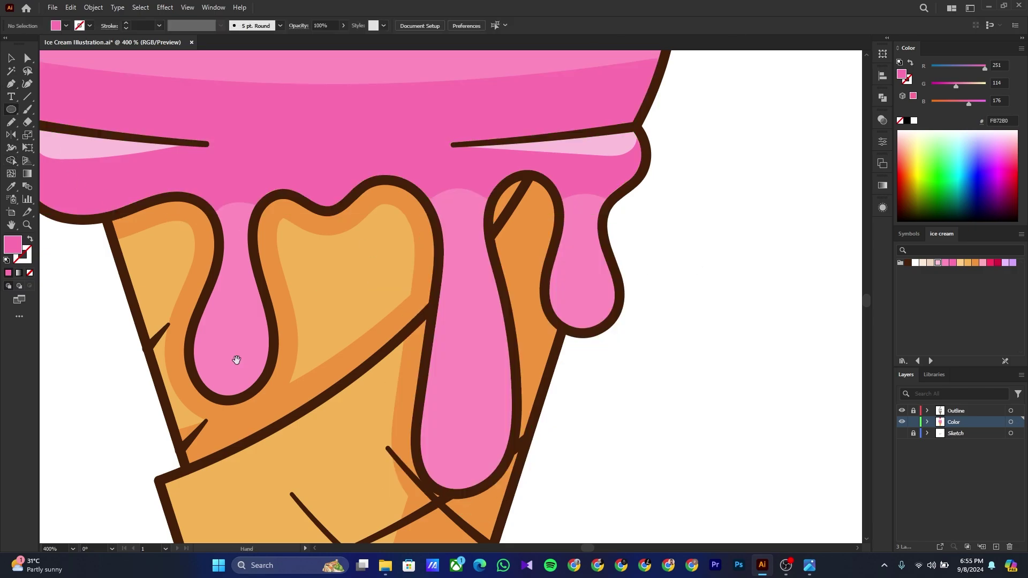
Draw a narrow upright ellipse highlight at the left side of the left drip and fill it with light pink FCC0DB
drag(236, 360, 279, 304)
scroll(257, 279, up, 2)
mouse_move(255, 267)
mouse_down()
mouse_move(281, 336)
mouse_move(250, 316)
mouse_up()
click(938, 263)
Draw light pink ellipse highlights on the other two drips: about 12 × 32 px on the long middle drip and a narrow upright one on the right drip
scroll(522, 274, down, 2)
drag(741, 348, 600, 292)
scroll(482, 320, up, 2)
mouse_move(476, 288)
mouse_down()
mouse_move(505, 365)
mouse_move(482, 342)
mouse_up()
scroll(482, 342, down, 2)
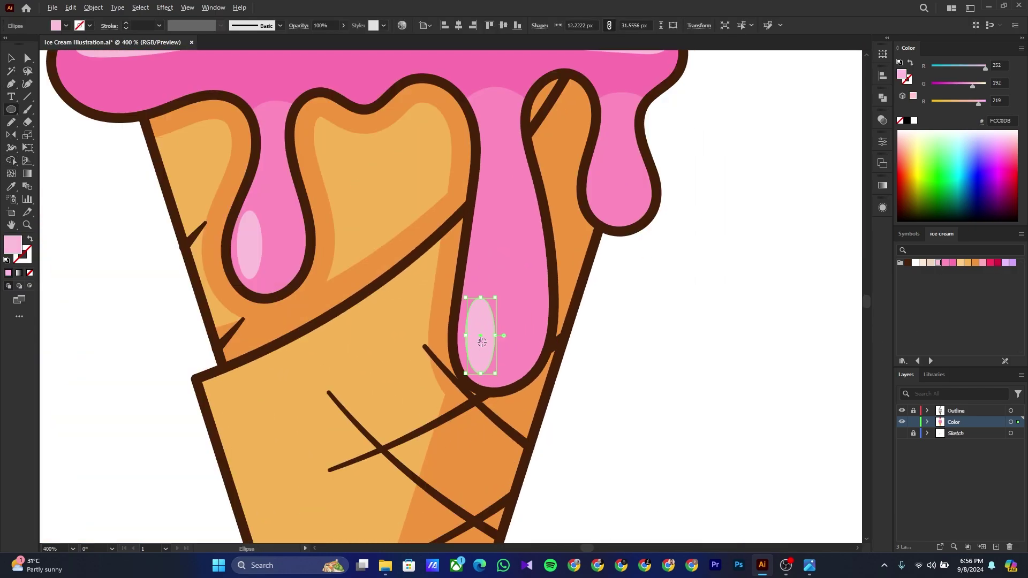
scroll(633, 198, up, 2)
drag(557, 132, 614, 266)
ctrl+click(618, 311)
scroll(565, 290, down, 3)
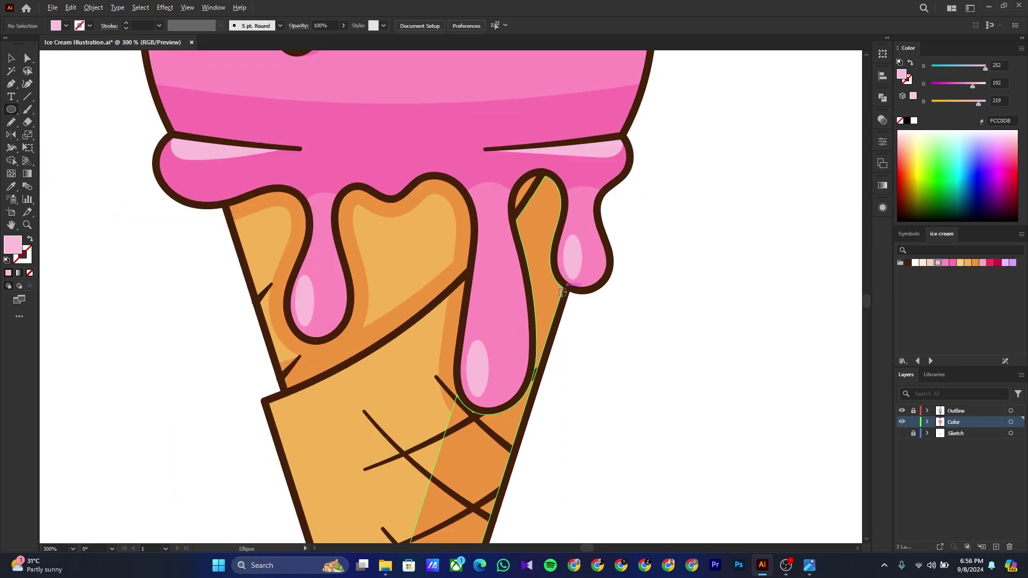
Draw an ellipse of about 21 × 97 px on the cone and tilt it to run along the cone's left edge
drag(565, 289, 604, 95)
mouse_move(353, 253)
mouse_down()
mouse_move(386, 319)
mouse_move(392, 430)
mouse_up()
key(v)
drag(397, 248, 367, 224)
drag(387, 357, 378, 314)
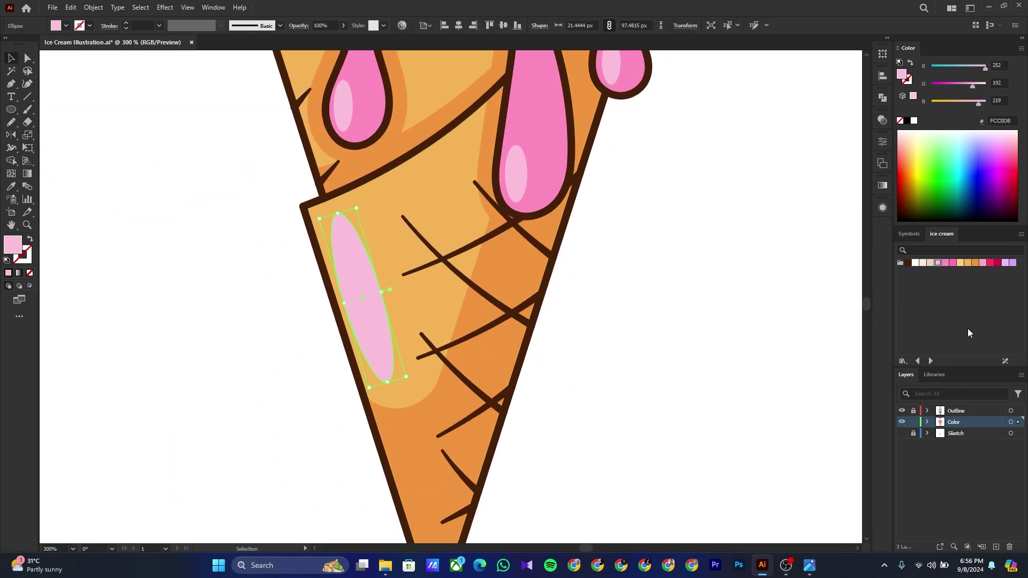
Fill the cone's ellipse highlight with light orange FECD86
click(959, 264)
click(667, 271)
scroll(599, 351, down, 8)
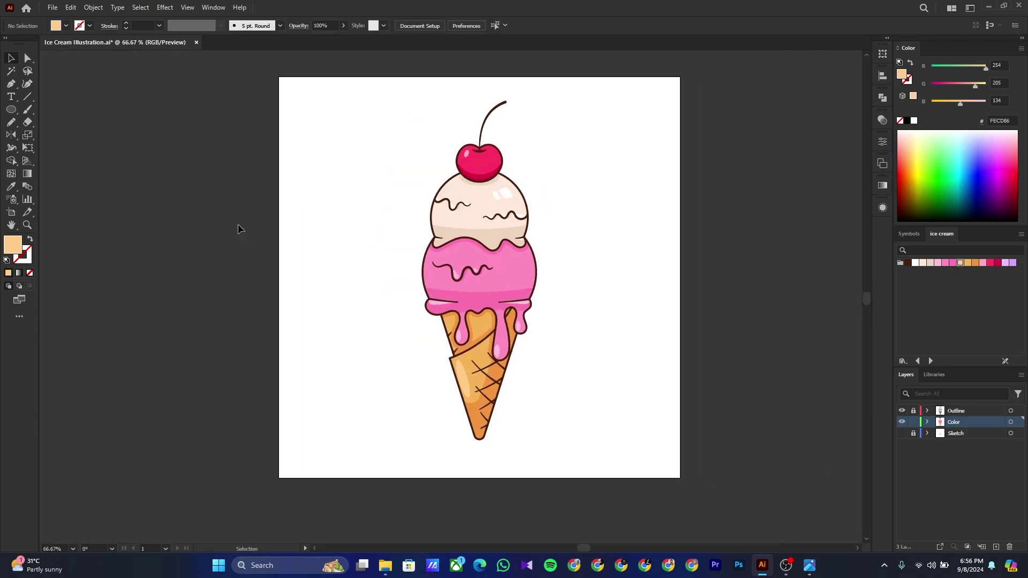
Draw a 1000 × 1000 px background rectangle covering the whole artboard
right_click(11, 109)
click(59, 107)
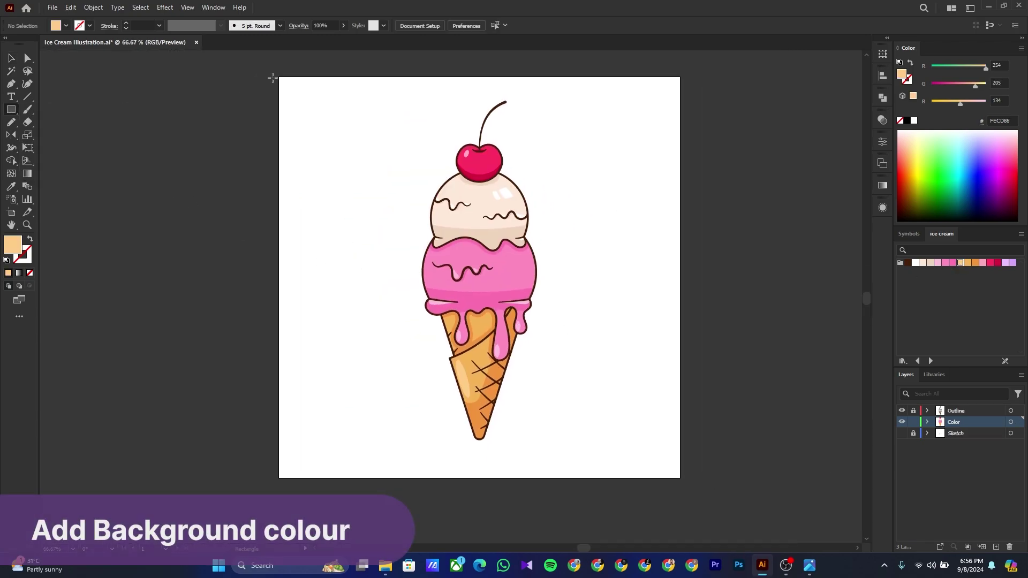
mouse_move(279, 76)
mouse_down()
mouse_move(541, 379)
mouse_move(680, 478)
mouse_up()
Send the background rectangle to the back of the Color layer and fill it with light purple E9C1FF
right_click(594, 235)
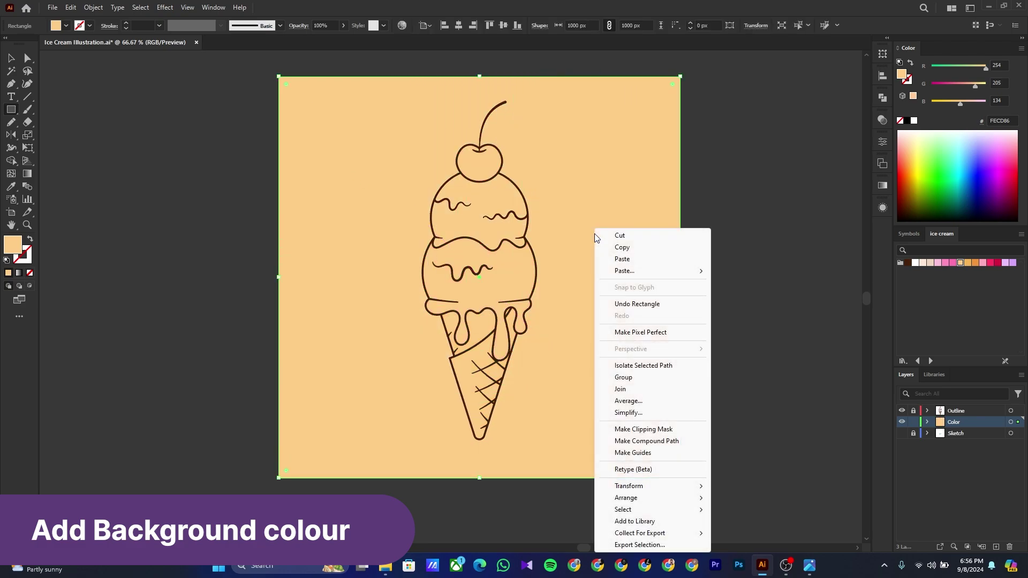
mouse_move(664, 498)
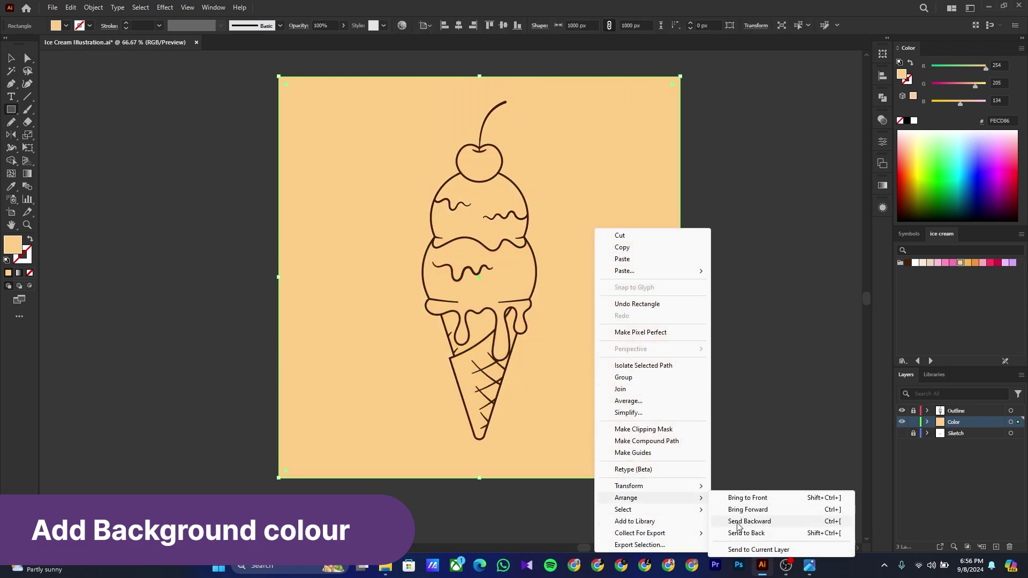
click(745, 534)
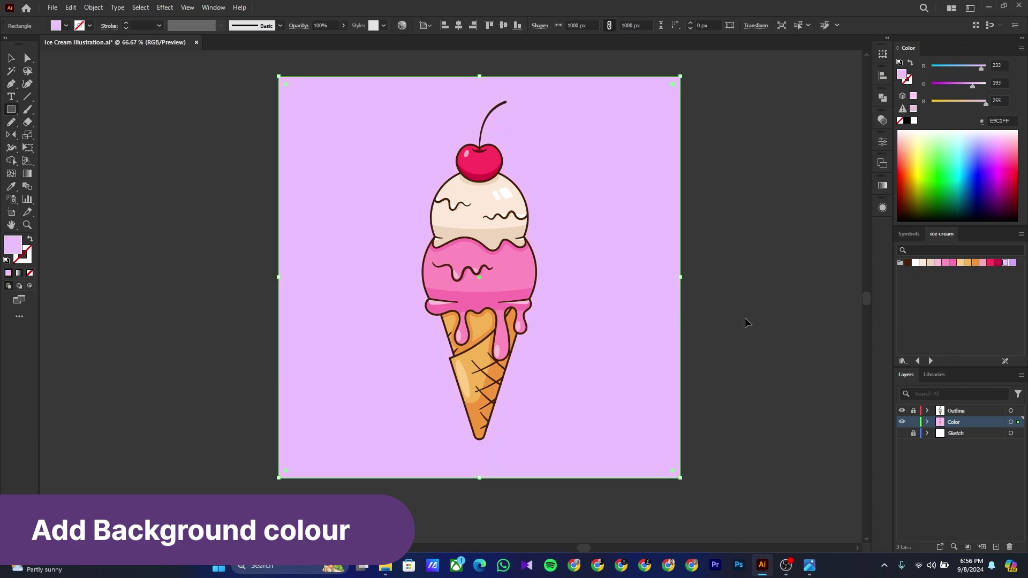
Draw a flat ellipse shadow of about 188 × 23 px centred beneath the cone's tip and fill it with purple D6A4FD
right_click(13, 112)
click(48, 136)
scroll(512, 474, up, 3)
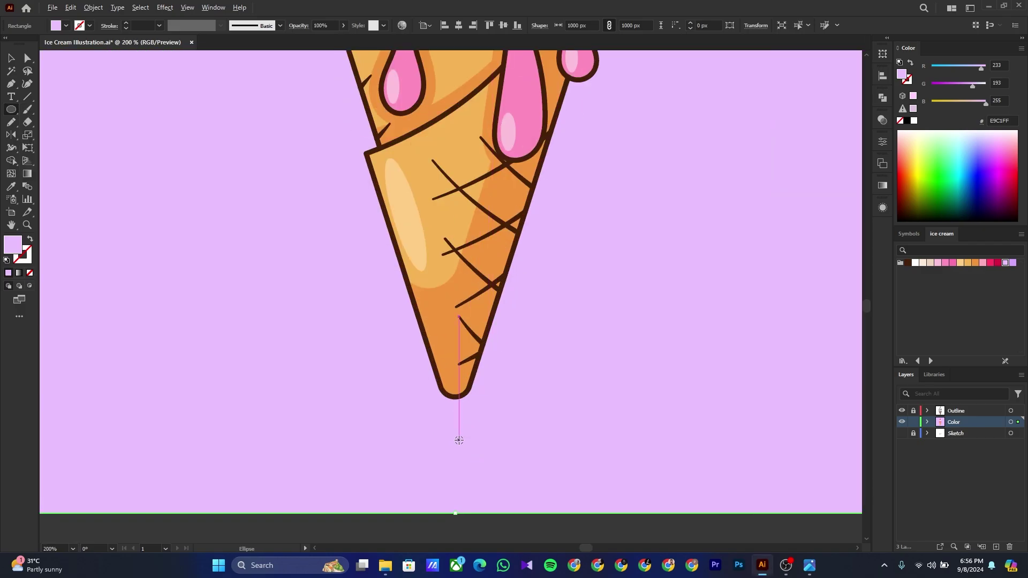
drag(455, 440, 517, 447)
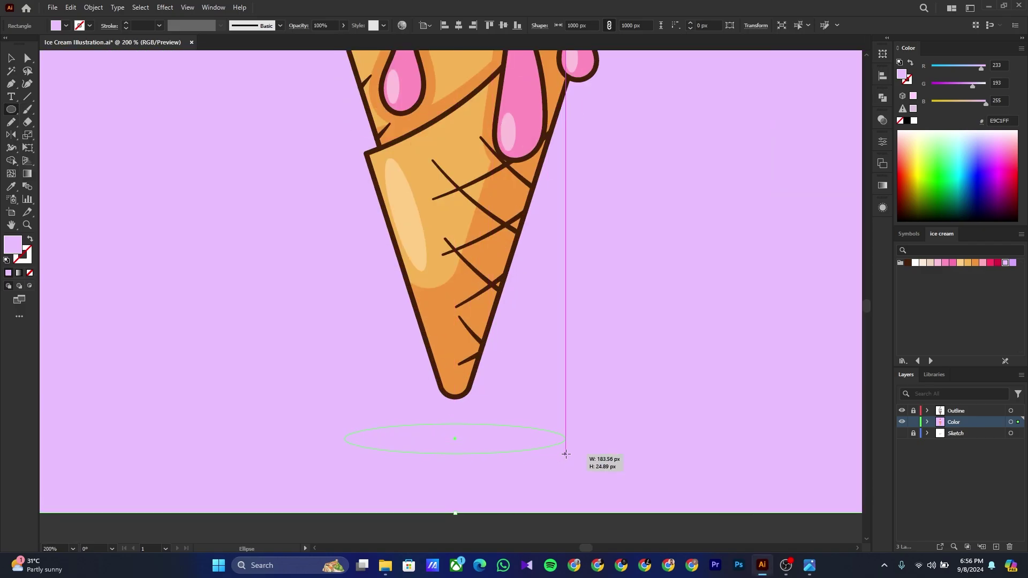
click(1013, 263)
scroll(328, 410, down, 3)
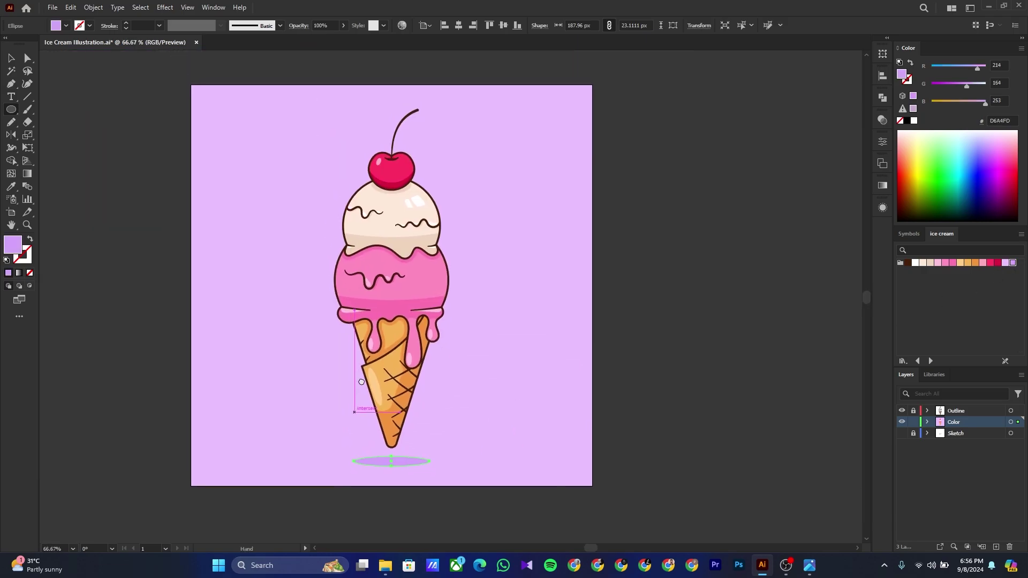
drag(361, 382, 368, 384)
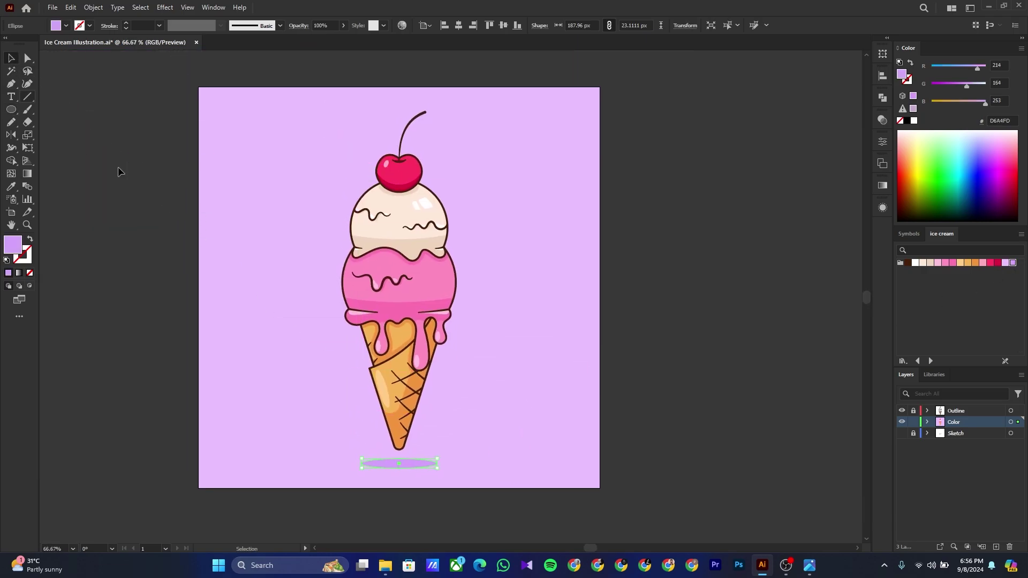
click(673, 261)
drag(537, 243, 554, 246)
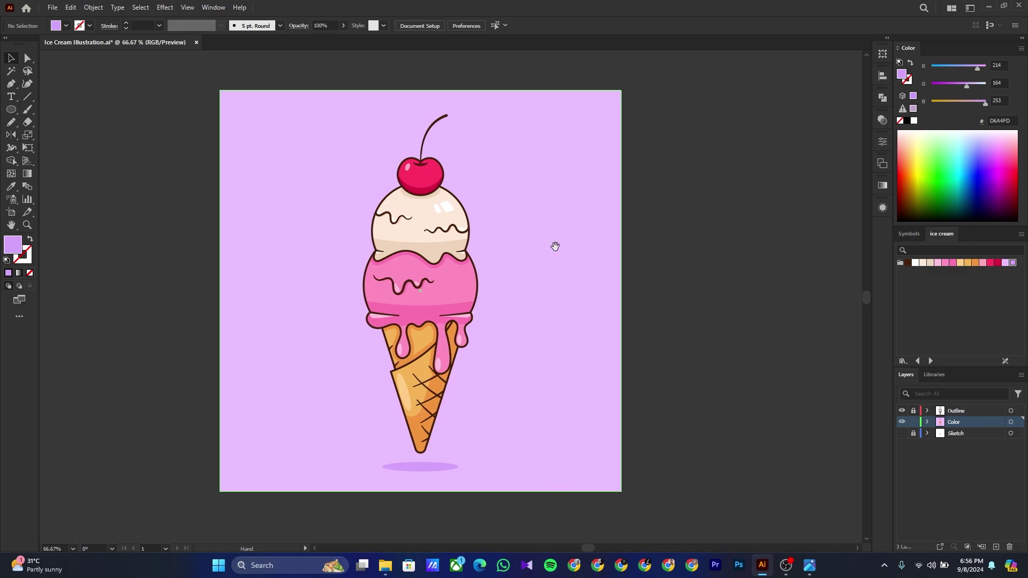